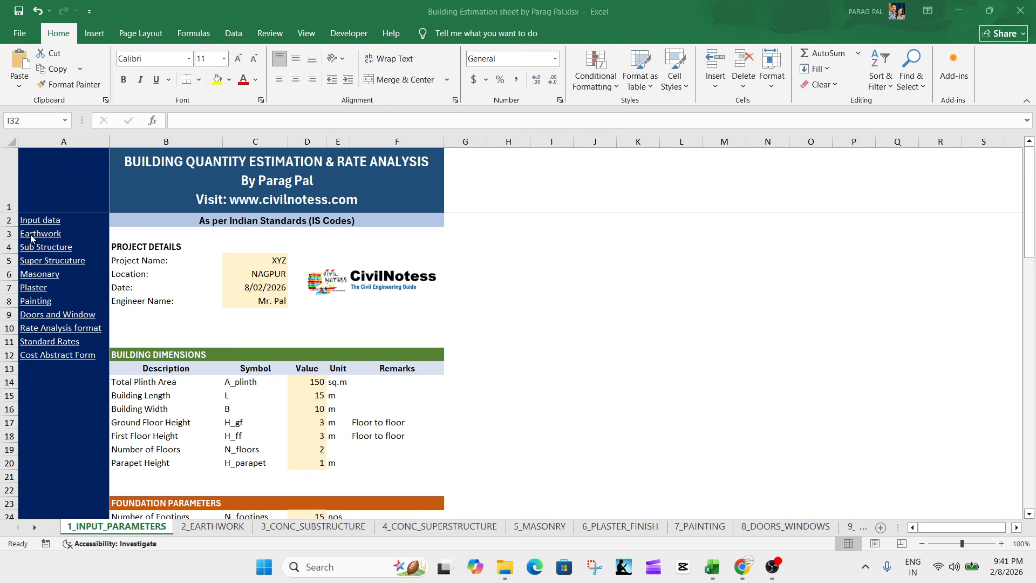
Look through the linked estimate sheets from Earthwork, Sub Structure and Super Structure through Doors and Window to the Rate Analysis format.
{"action": "scroll", "coordinate": [29, 243], "scroll_direction": "down", "scroll_amount": 3}
{"action": "scroll", "coordinate": [34, 240], "scroll_direction": "up", "scroll_amount": 3}
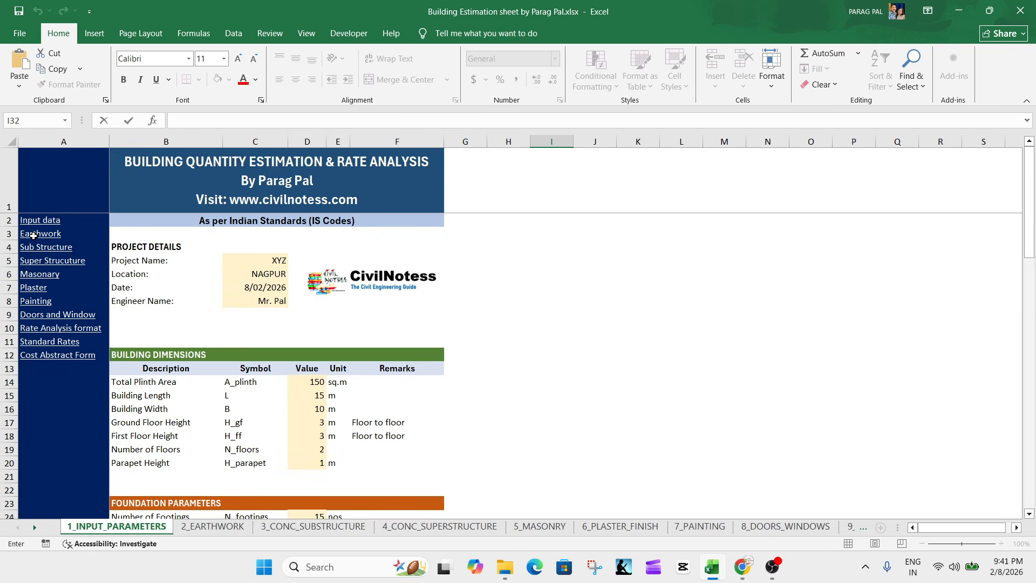
{"action": "left_click", "coordinate": [33, 235]}
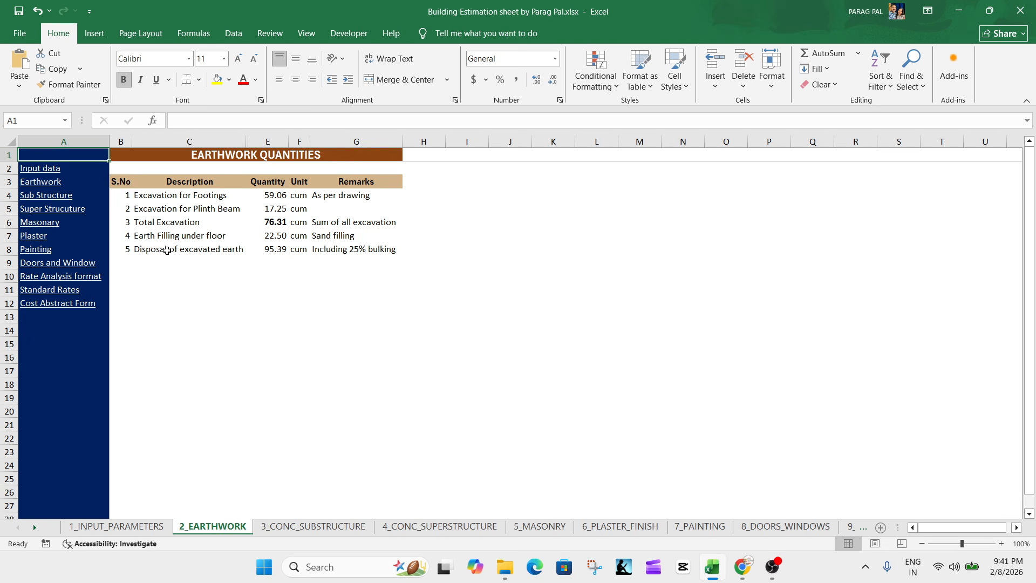
{"action": "left_click", "coordinate": [58, 199]}
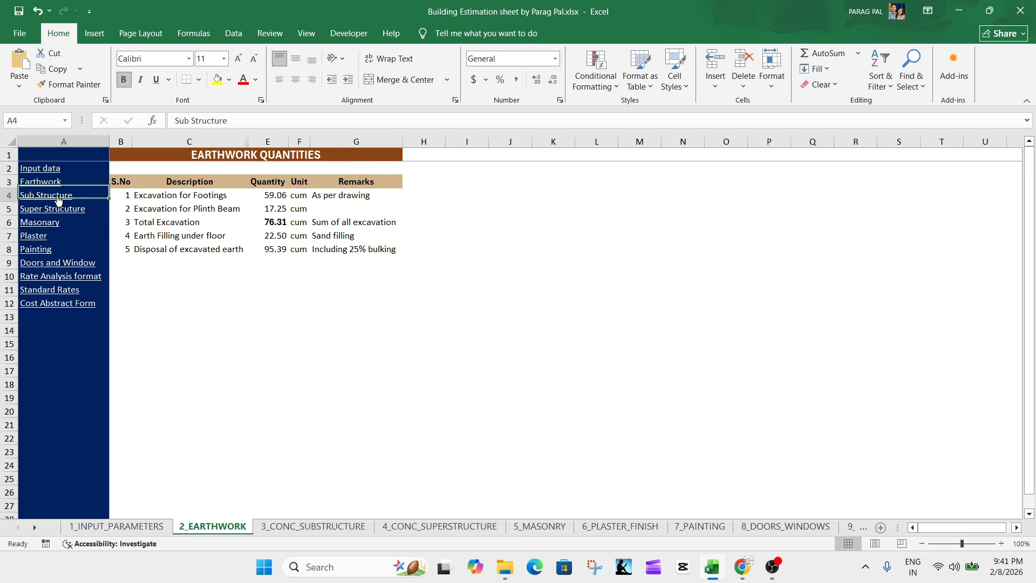
{"action": "left_click", "coordinate": [54, 211]}
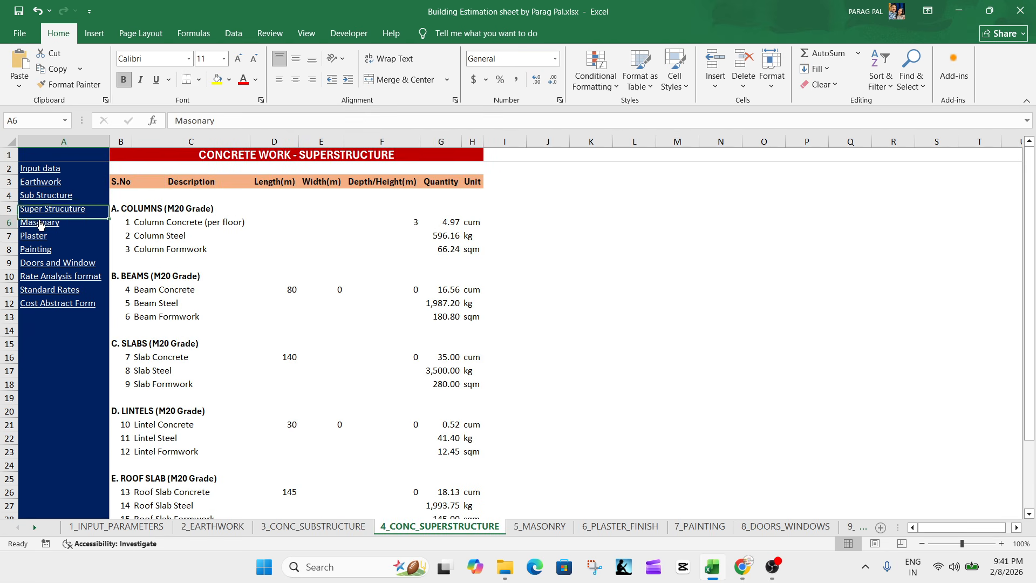
{"action": "left_click", "coordinate": [40, 222]}
{"action": "left_click", "coordinate": [40, 241]}
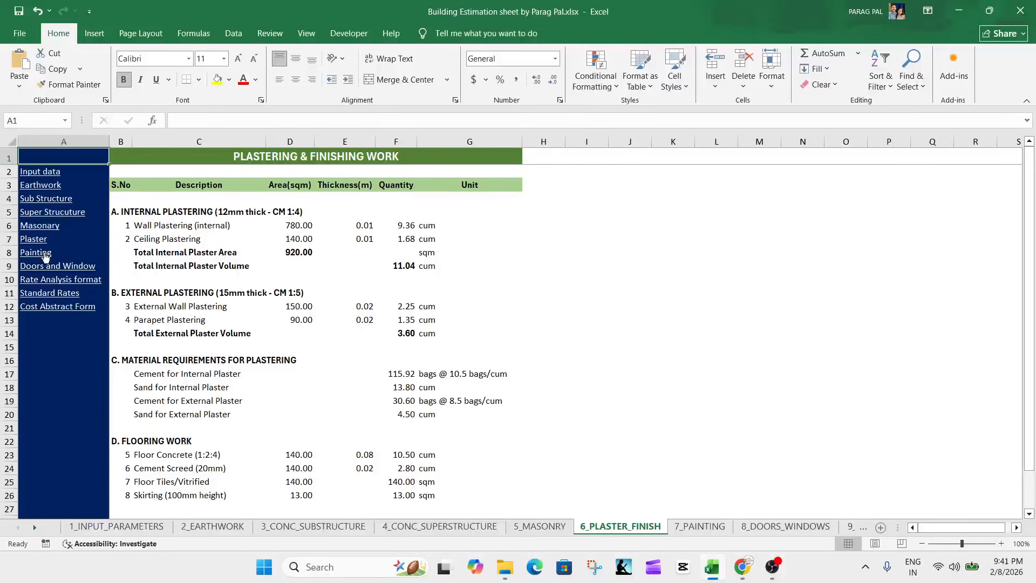
{"action": "left_click", "coordinate": [43, 254]}
{"action": "left_click", "coordinate": [45, 265]}
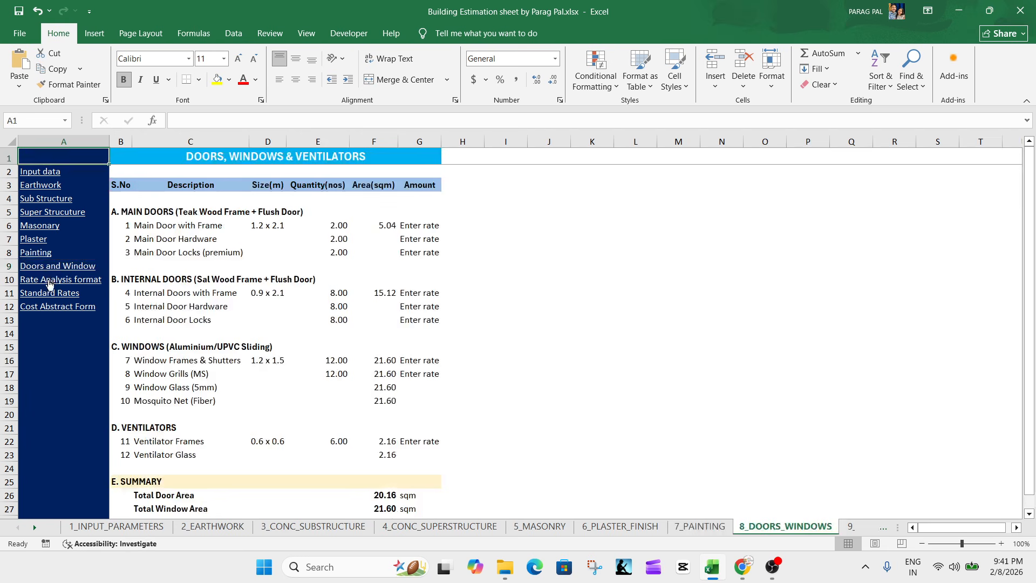
{"action": "left_click", "coordinate": [46, 281]}
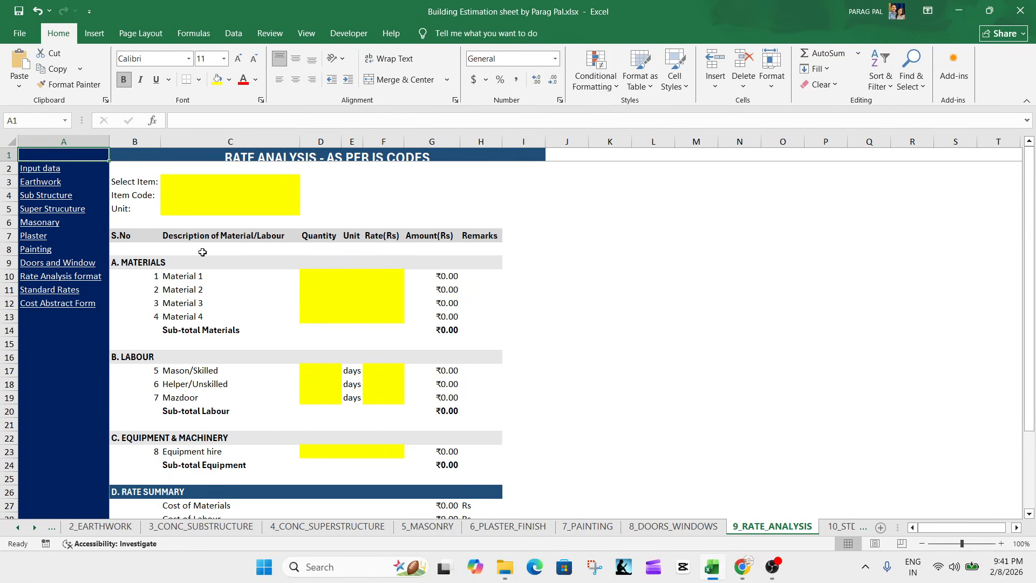
Review the work items in the Cost Abstract Form and return to the Input data sheet.
{"action": "left_click", "coordinate": [49, 304]}
{"action": "scroll", "coordinate": [407, 344], "scroll_direction": "down", "scroll_amount": 8}
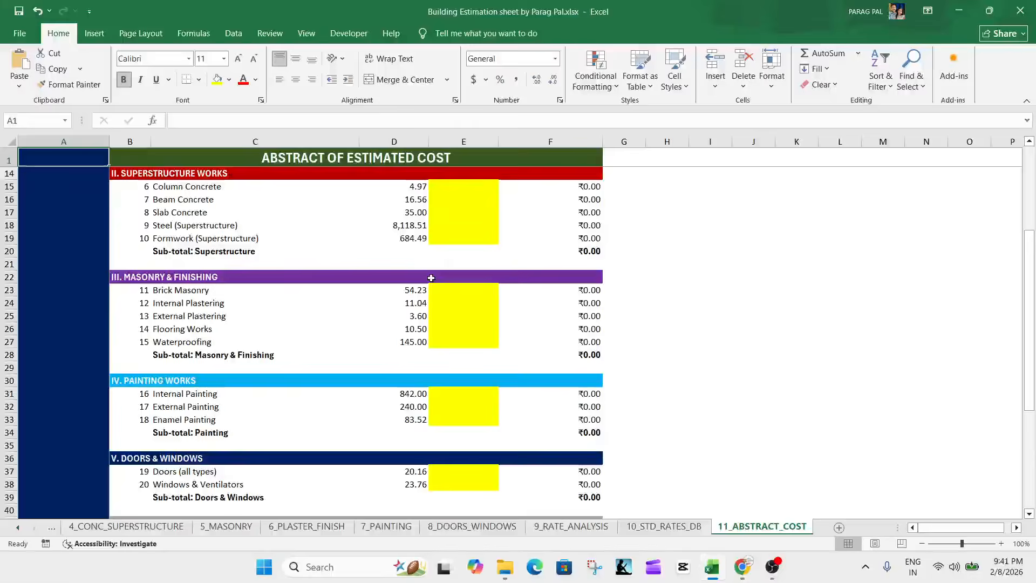
{"action": "scroll", "coordinate": [407, 345], "scroll_direction": "down", "scroll_amount": 1}
{"action": "scroll", "coordinate": [408, 345], "scroll_direction": "up", "scroll_amount": 9}
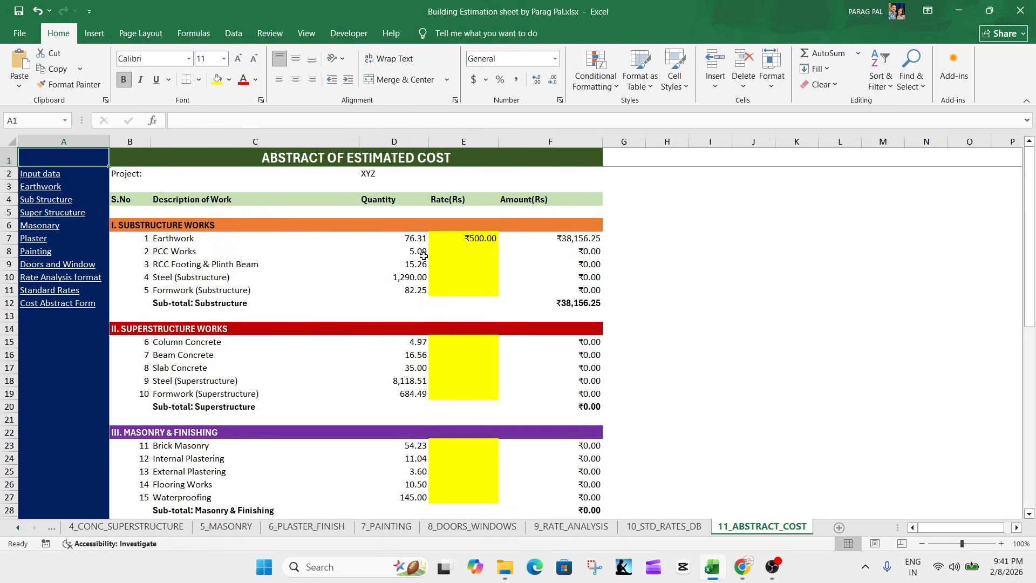
{"action": "left_click", "coordinate": [43, 174]}
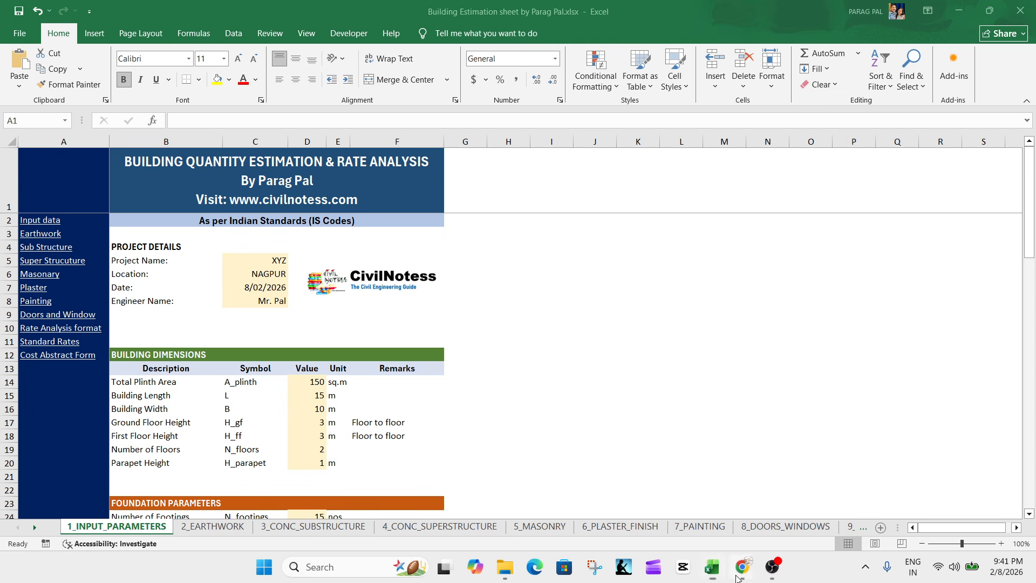
Switch to Chrome and look through the civilnotess.com download article for the building estimation Excel sheet.
{"action": "mouse_move", "coordinate": [743, 567]}
{"action": "left_click", "coordinate": [815, 508]}
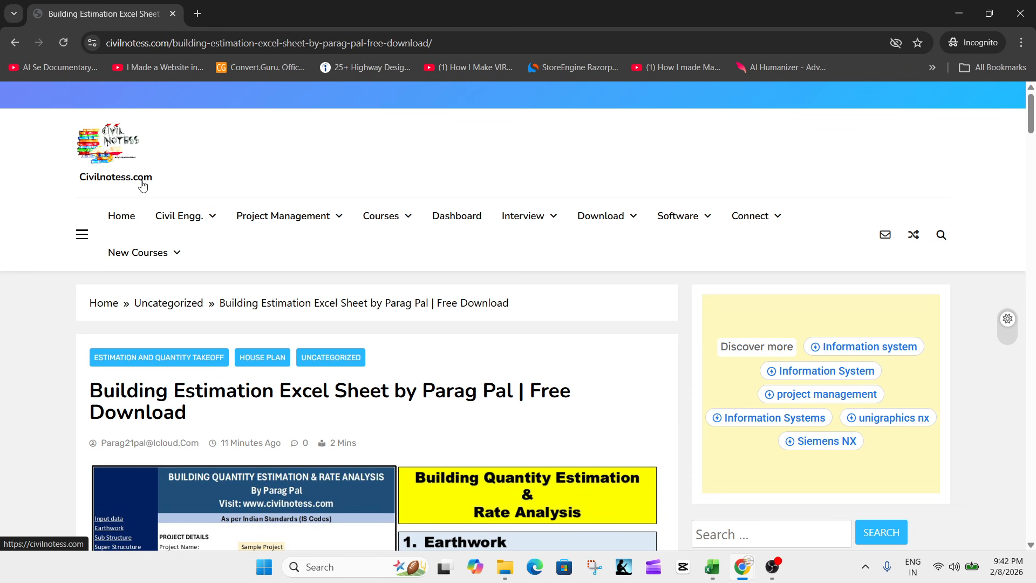
{"action": "scroll", "coordinate": [377, 269], "scroll_direction": "down", "scroll_amount": 2}
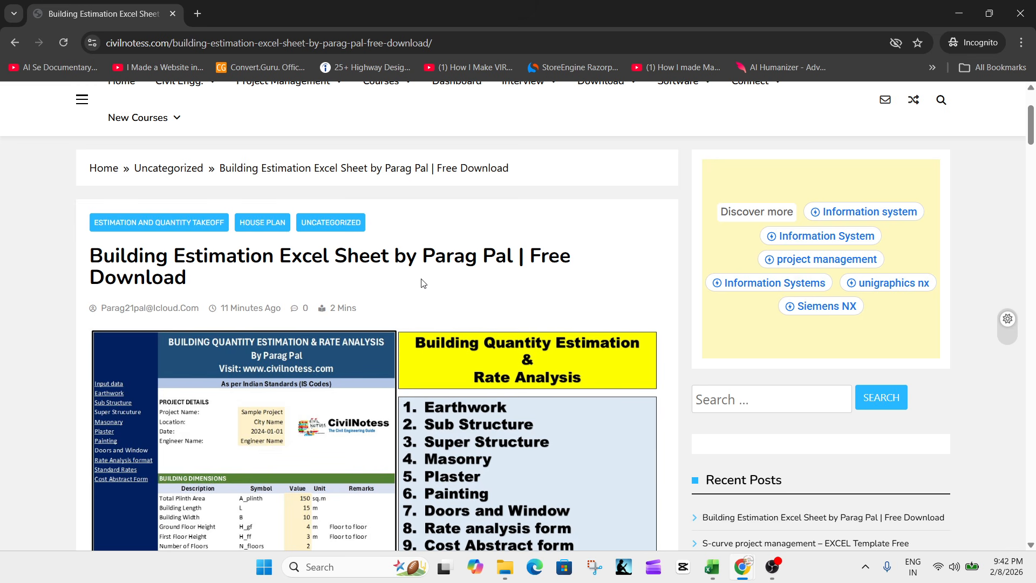
{"action": "scroll", "coordinate": [416, 280], "scroll_direction": "down", "scroll_amount": 3}
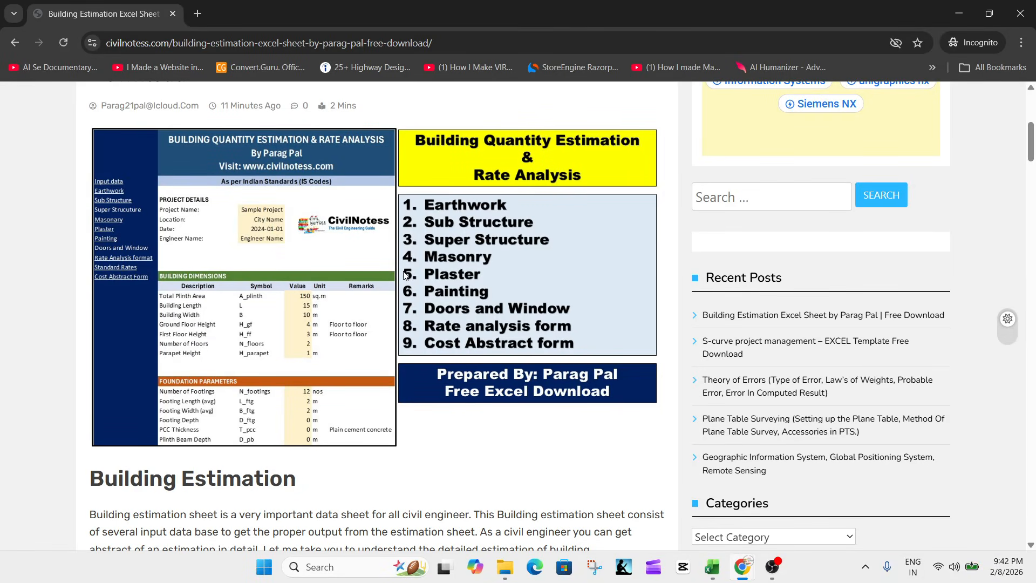
{"action": "scroll", "coordinate": [406, 275], "scroll_direction": "down", "scroll_amount": 1}
{"action": "scroll", "coordinate": [405, 275], "scroll_direction": "up", "scroll_amount": 1}
{"action": "scroll", "coordinate": [269, 324], "scroll_direction": "down", "scroll_amount": 8}
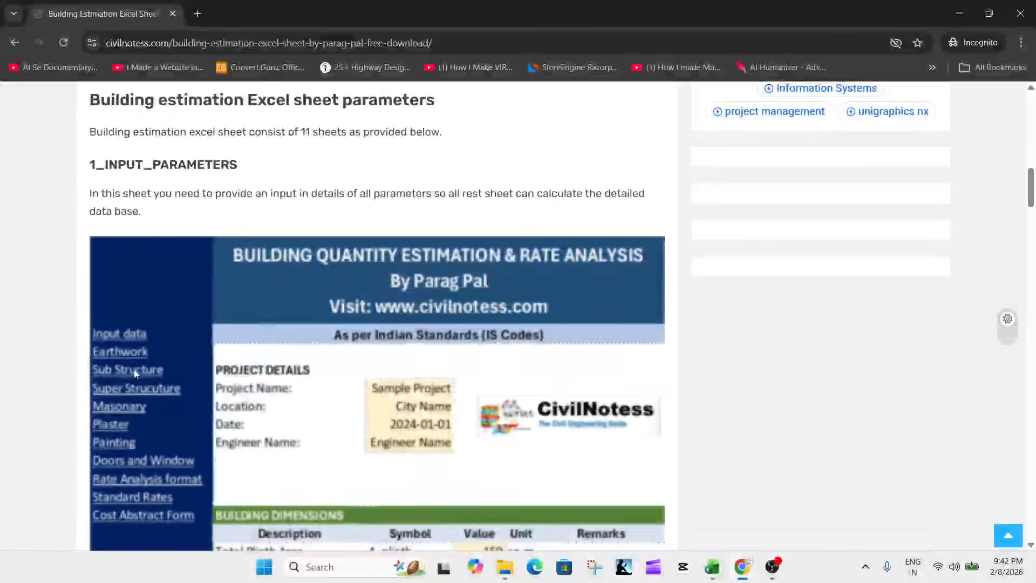
{"action": "scroll", "coordinate": [134, 369], "scroll_direction": "up", "scroll_amount": 10}
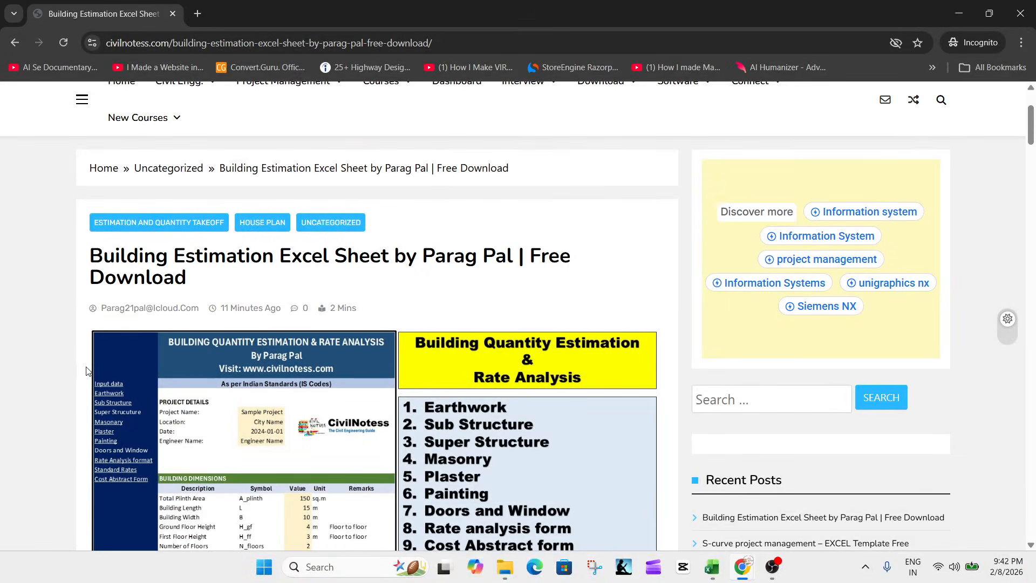
Switch back to the Excel workbook and examine the project details: project name, location, date and engineer name.
{"action": "mouse_move", "coordinate": [707, 578]}
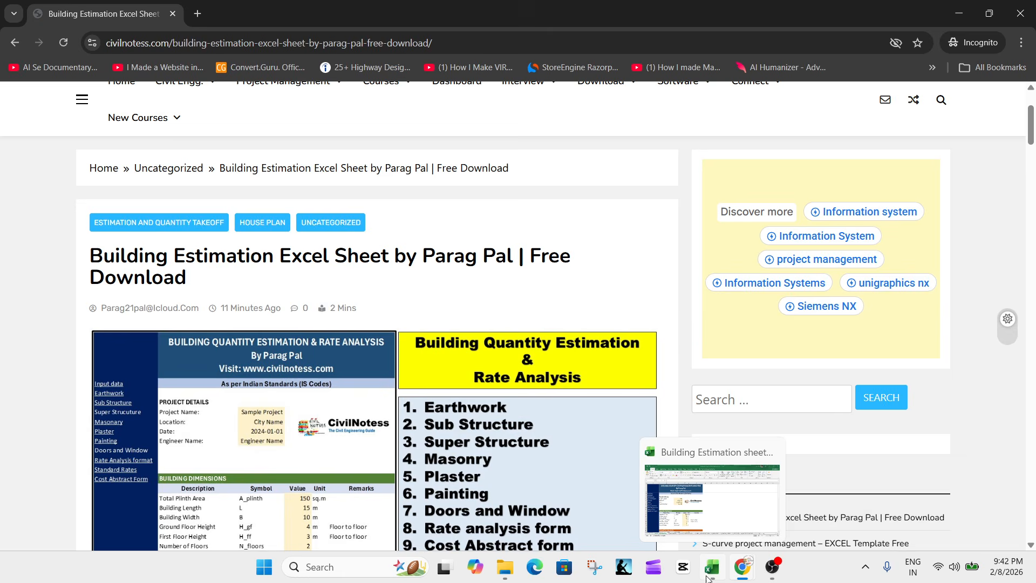
{"action": "left_click", "coordinate": [727, 483]}
{"action": "left_click", "coordinate": [651, 300]}
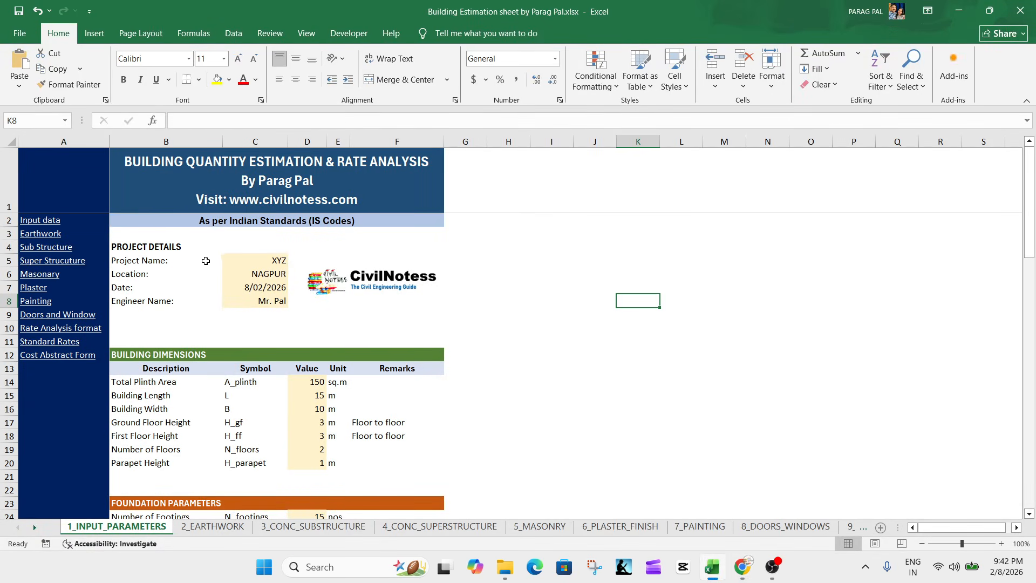
{"action": "left_click", "coordinate": [233, 260]}
{"action": "scroll", "coordinate": [230, 275], "scroll_direction": "down", "scroll_amount": 2}
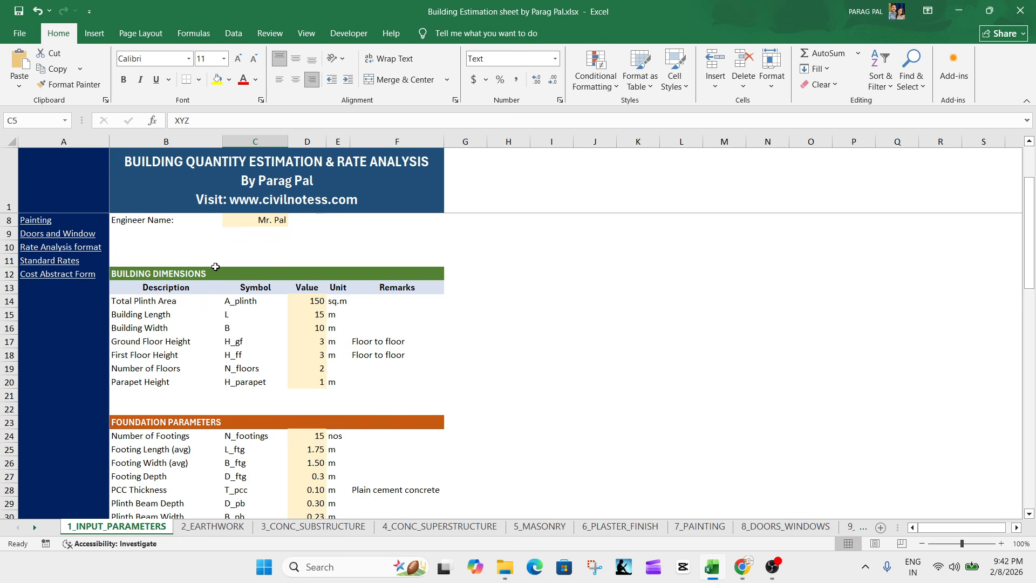
{"action": "left_click_drag", "start_coordinate": [215, 262], "coordinate": [212, 312]}
{"action": "left_click", "coordinate": [577, 351]}
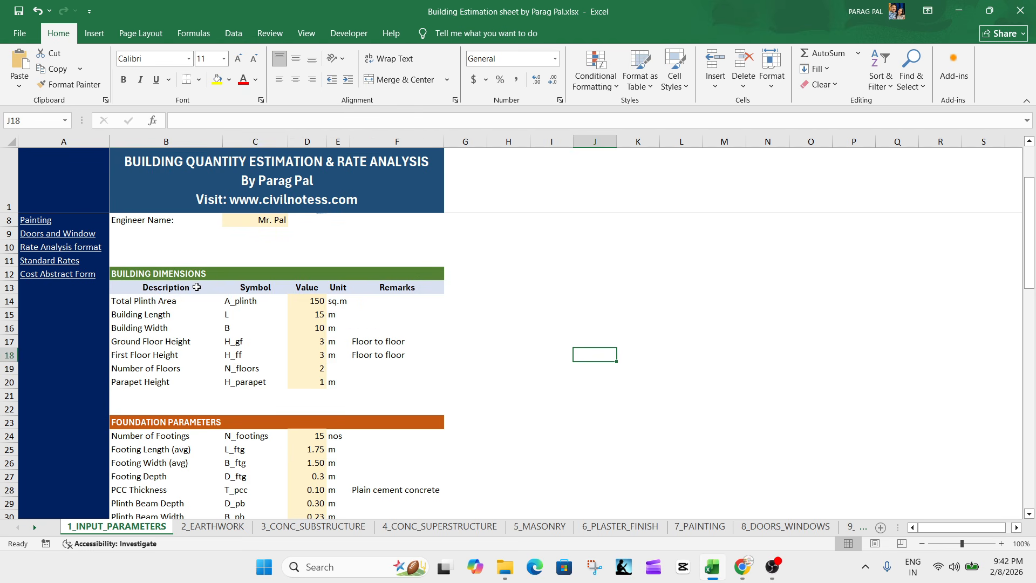
{"action": "scroll", "coordinate": [197, 287], "scroll_direction": "up", "scroll_amount": 2}
{"action": "left_click_drag", "start_coordinate": [243, 261], "coordinate": [241, 300]}
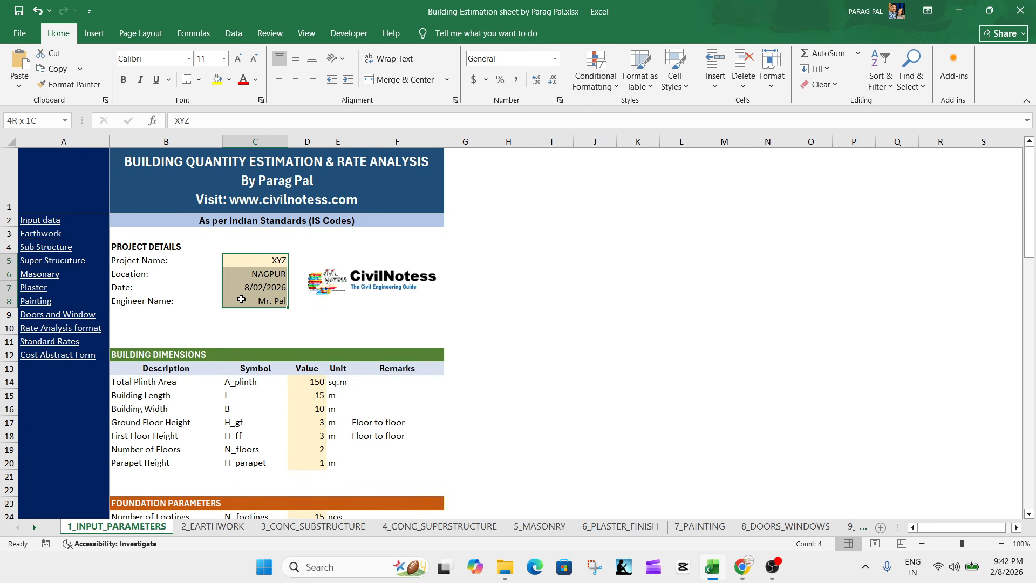
{"action": "left_click_drag", "start_coordinate": [183, 261], "coordinate": [248, 287]}
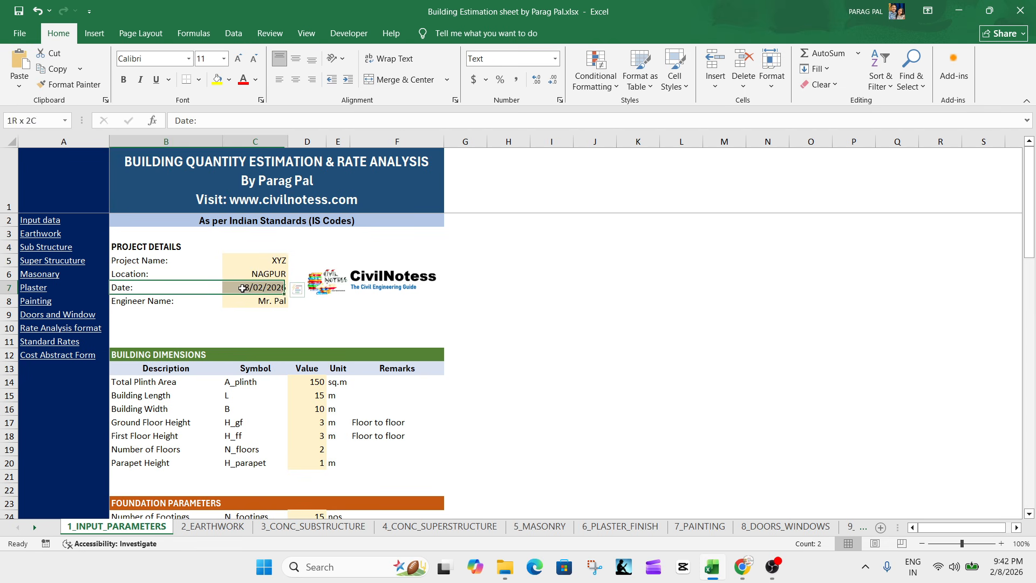
{"action": "left_click_drag", "start_coordinate": [182, 304], "coordinate": [243, 301]}
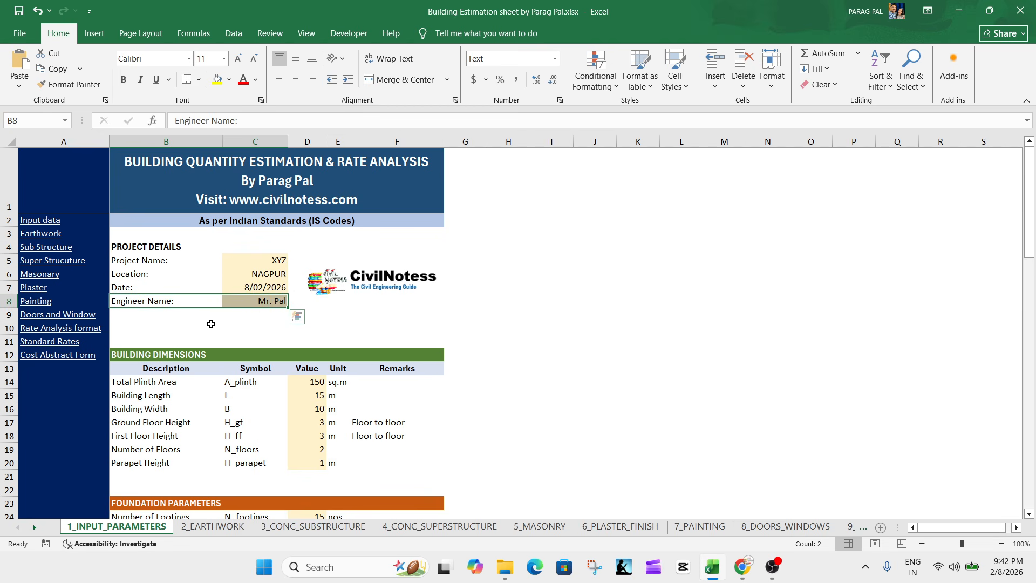
Examine the Building Dimensions table, checking the total plinth area, building length and building width entries.
{"action": "scroll", "coordinate": [205, 329], "scroll_direction": "down", "scroll_amount": 3}
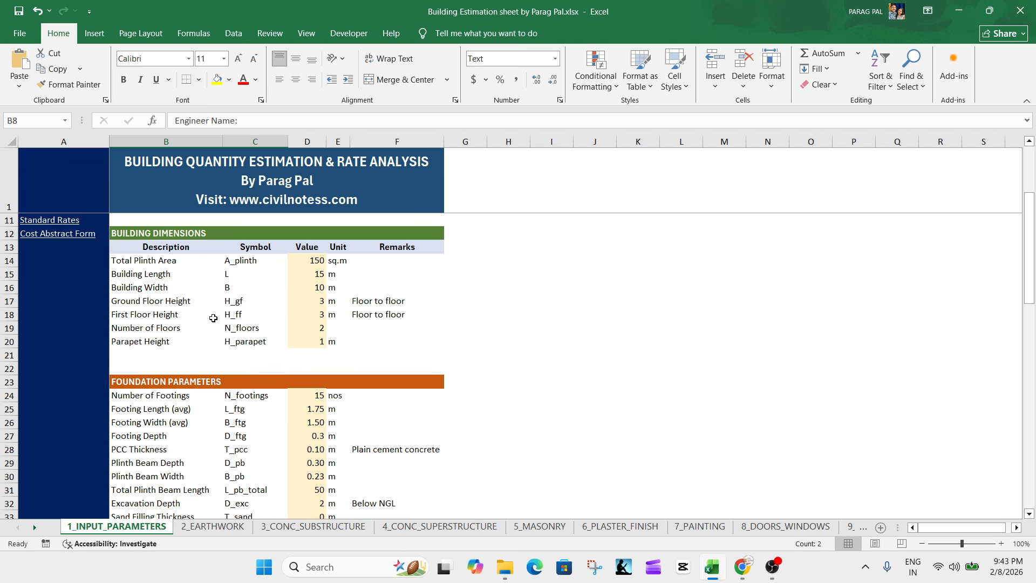
{"action": "left_click_drag", "start_coordinate": [136, 229], "coordinate": [147, 341]}
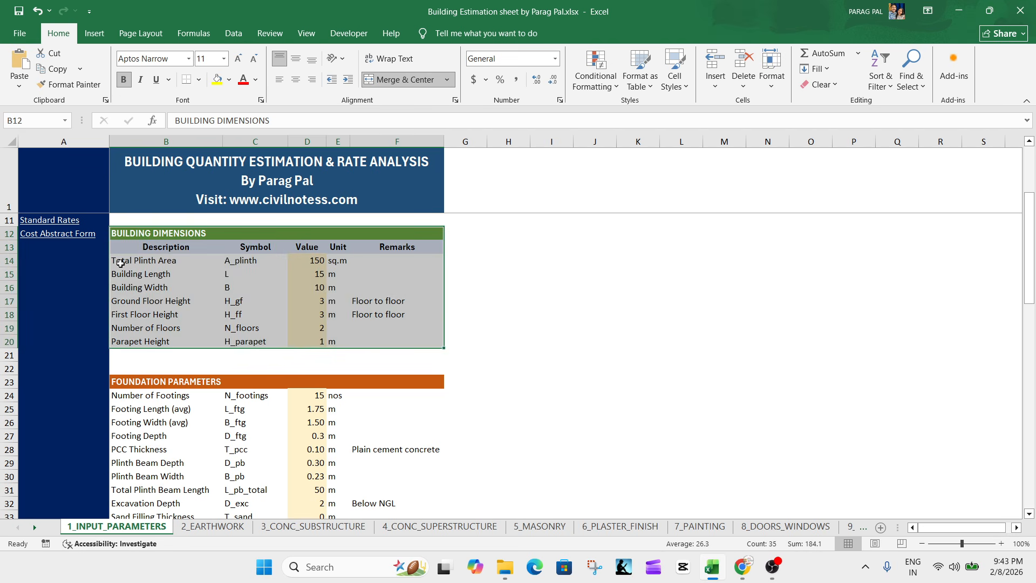
{"action": "left_click_drag", "start_coordinate": [120, 258], "coordinate": [314, 260]}
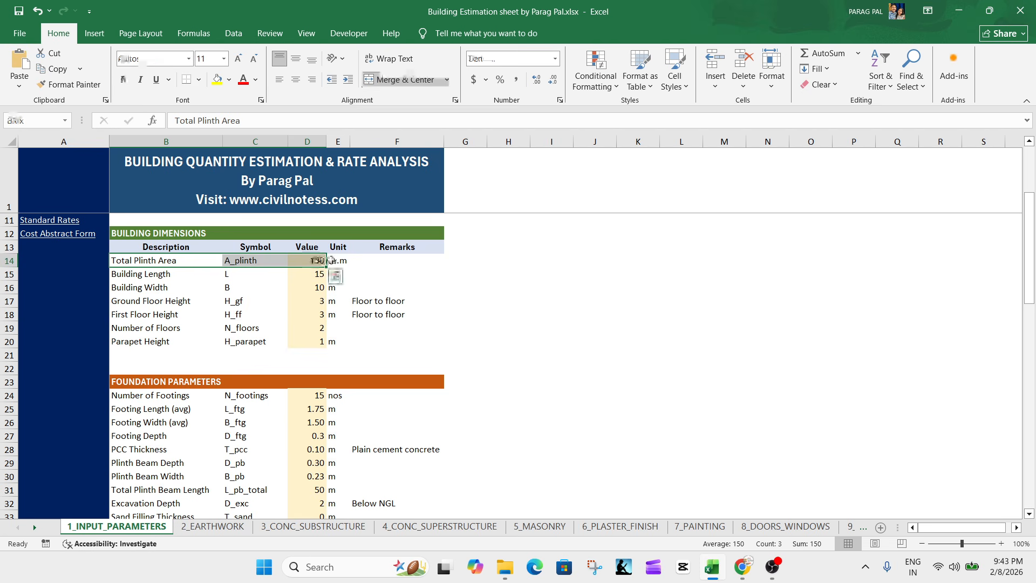
{"action": "left_click", "coordinate": [338, 260]}
{"action": "left_click", "coordinate": [305, 262]}
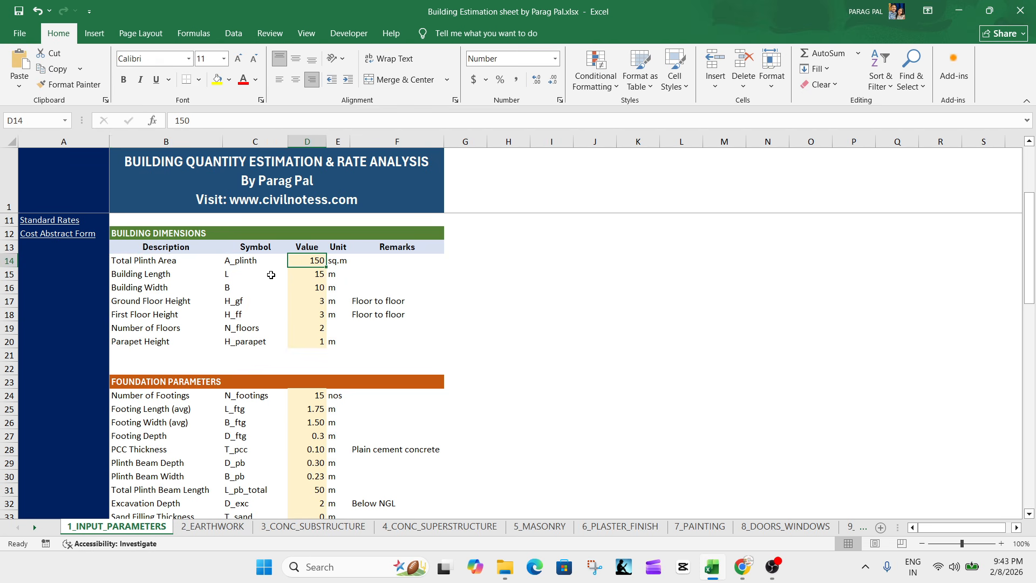
{"action": "left_click", "coordinate": [322, 274]}
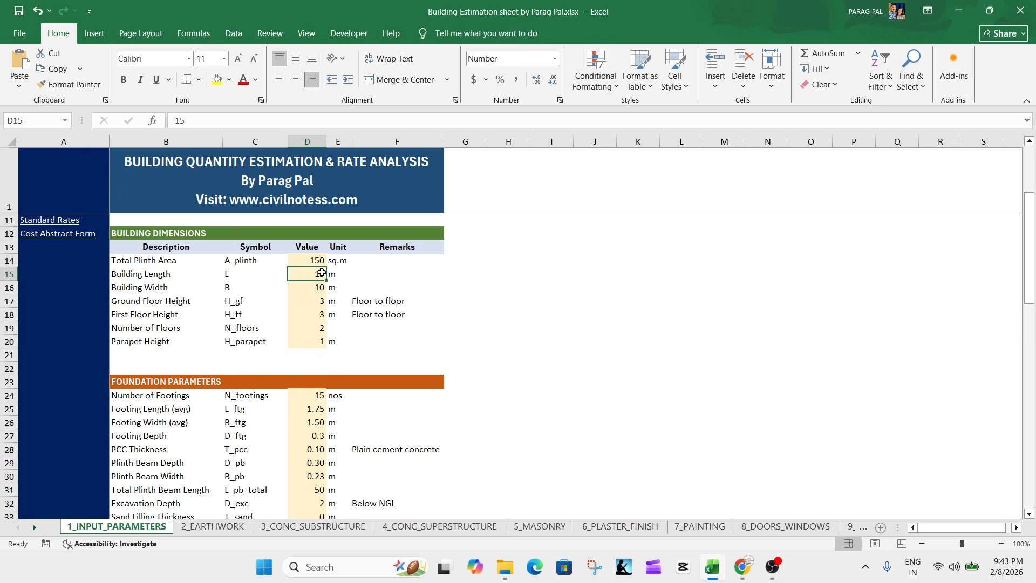
{"action": "left_click", "coordinate": [316, 287]}
{"action": "left_click_drag", "start_coordinate": [506, 263], "coordinate": [732, 361]}
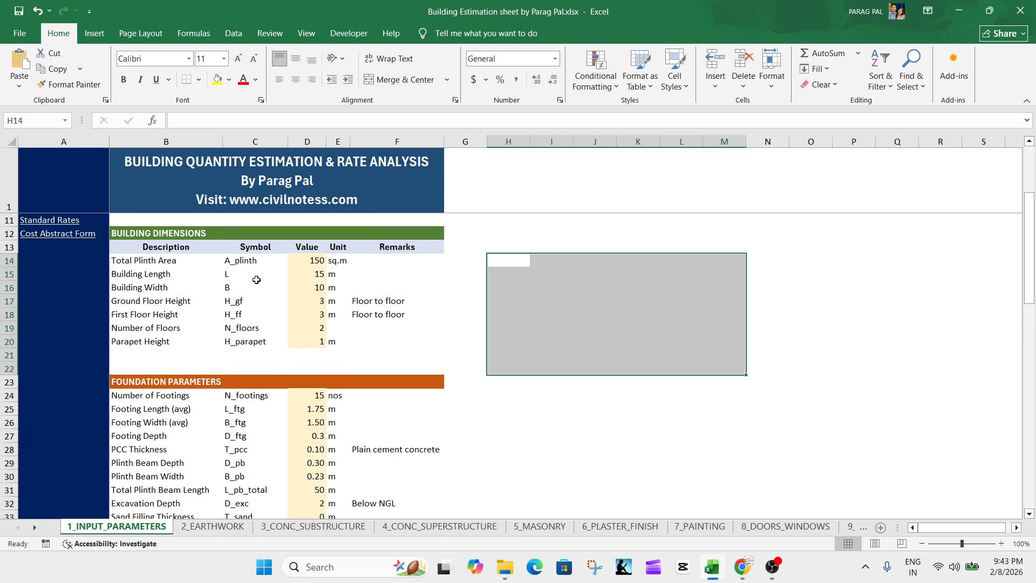
Examine the ground floor height, first floor height, number of floors and parapet height entries.
{"action": "left_click", "coordinate": [230, 308]}
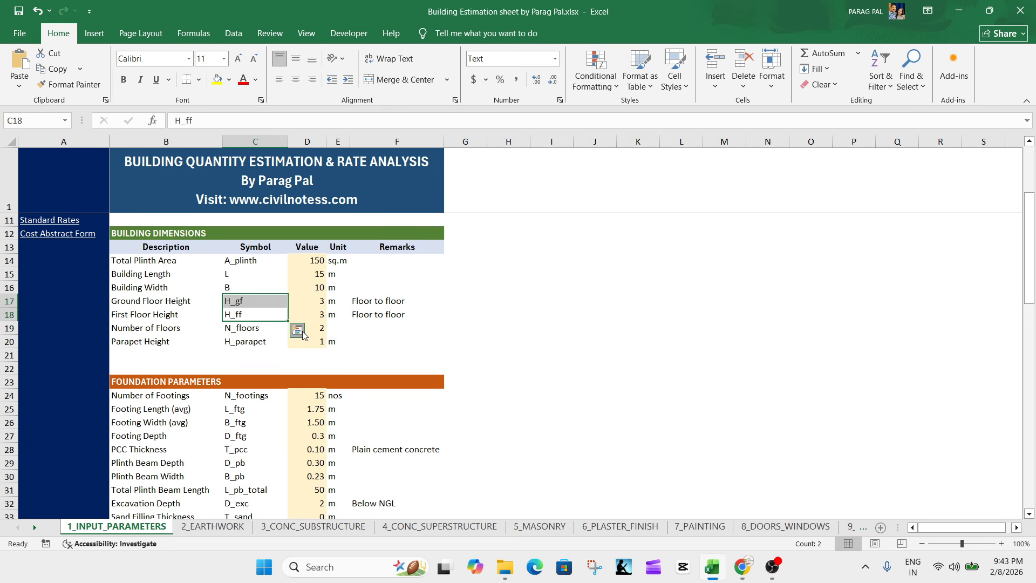
{"action": "left_click", "coordinate": [306, 329]}
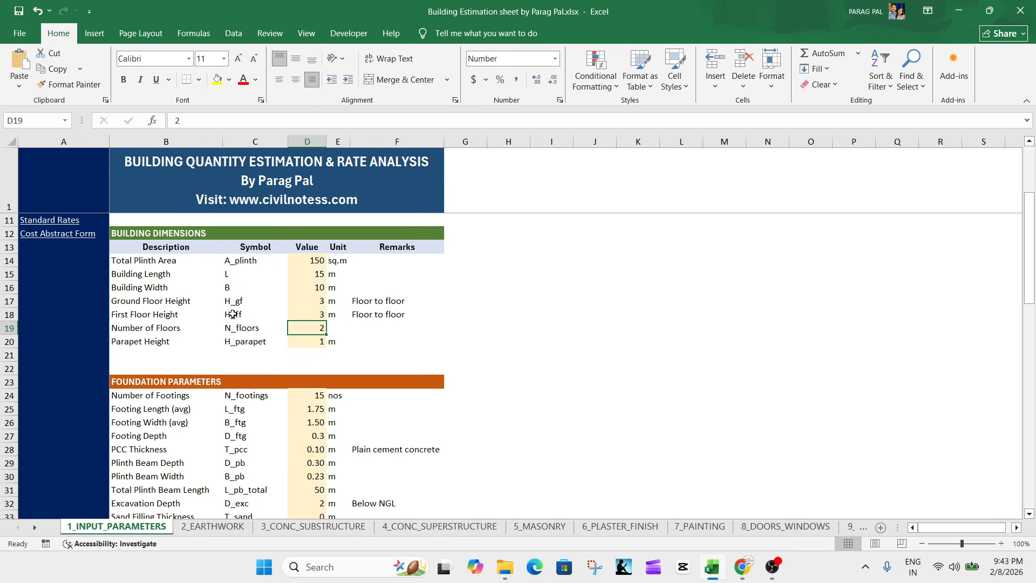
{"action": "left_click", "coordinate": [180, 300]}
{"action": "left_click_drag", "start_coordinate": [180, 300], "coordinate": [316, 299]}
{"action": "left_click", "coordinate": [315, 299]}
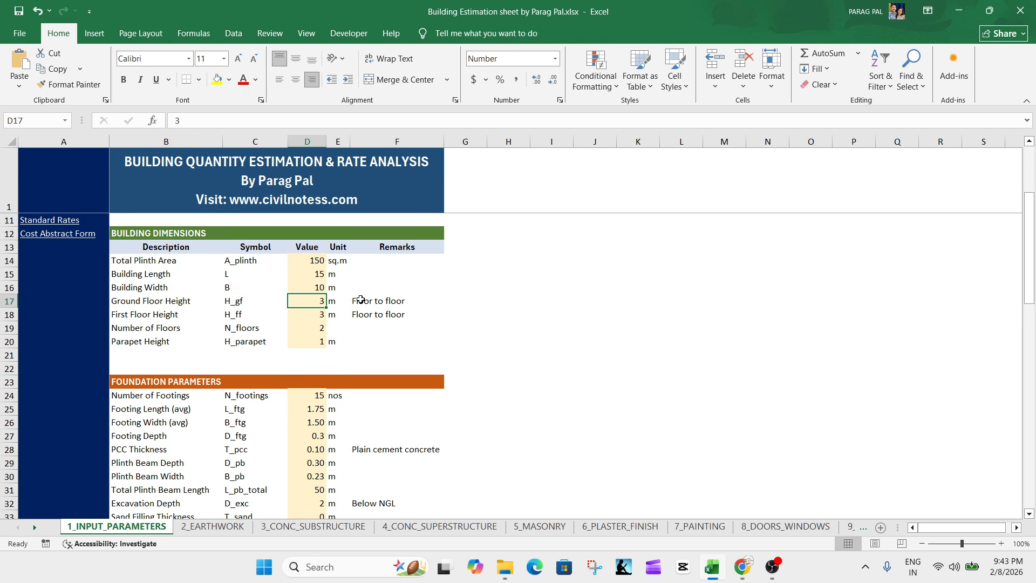
{"action": "left_click", "coordinate": [361, 300]}
{"action": "left_click_drag", "start_coordinate": [173, 314], "coordinate": [314, 315]}
{"action": "left_click", "coordinate": [314, 315]}
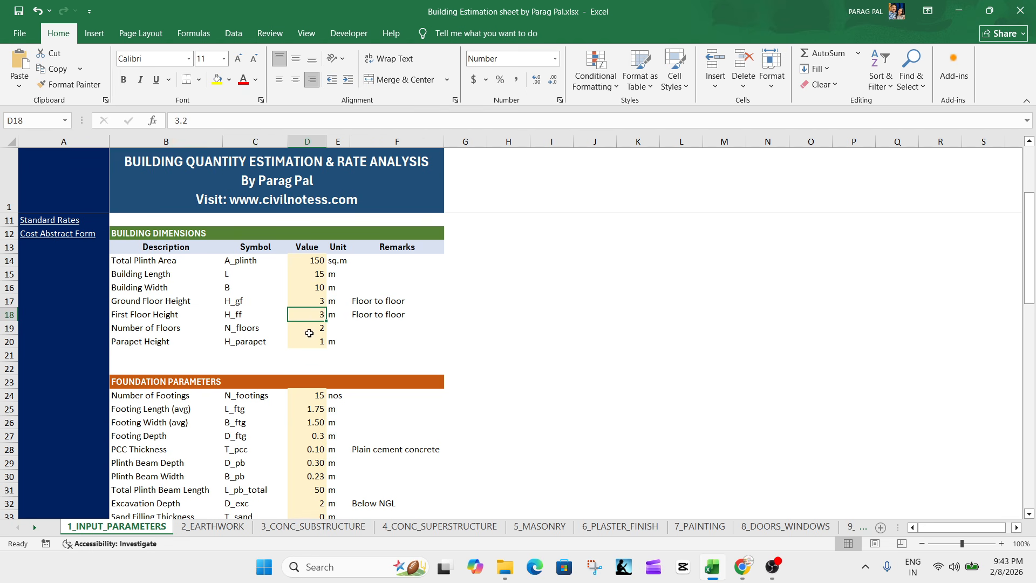
{"action": "left_click", "coordinate": [313, 329]}
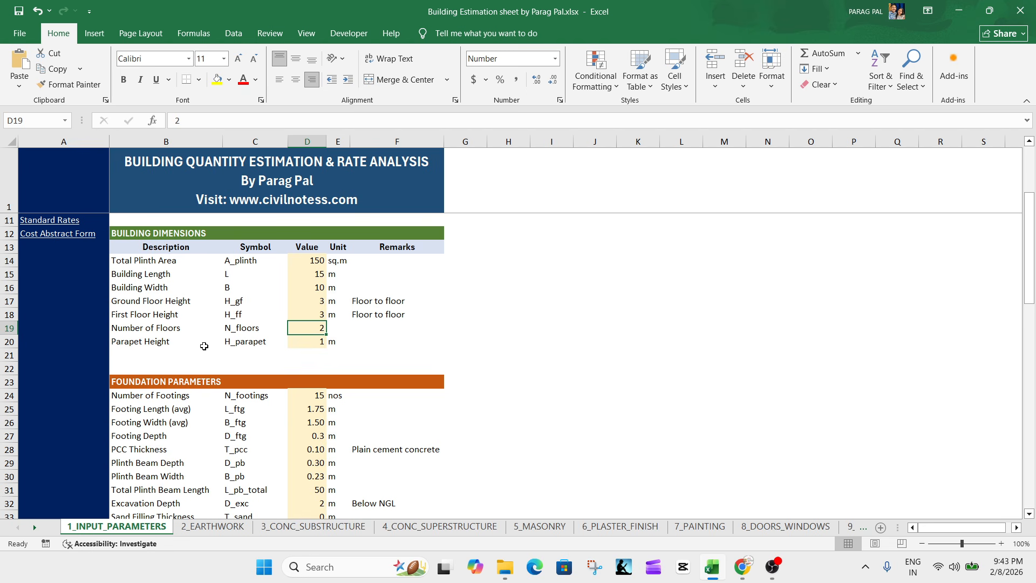
{"action": "left_click", "coordinate": [301, 343]}
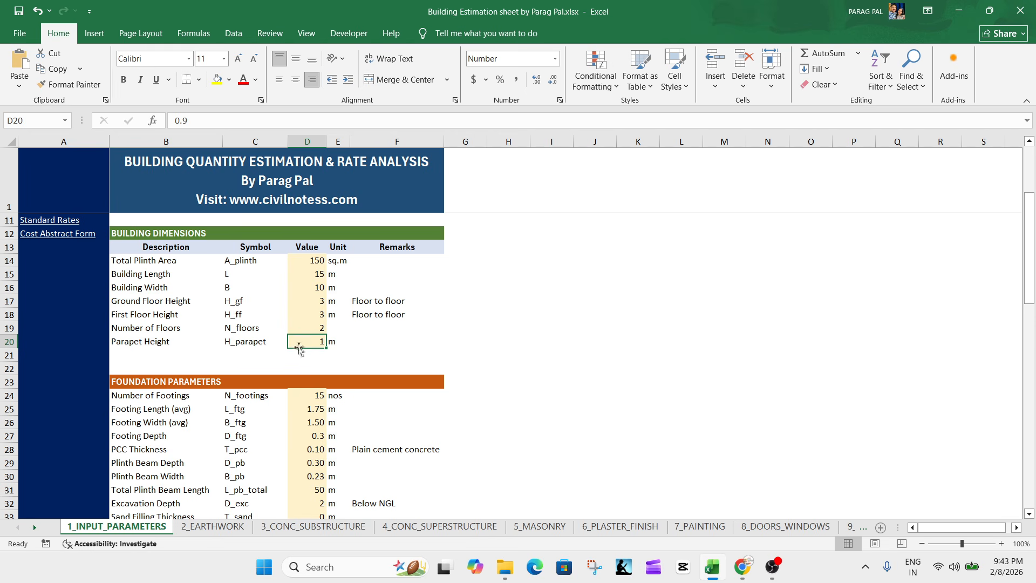
Examine the Foundation Parameters table, checking the number of footings, footing length, width and depth, and PCC thickness entries.
{"action": "scroll", "coordinate": [243, 345], "scroll_direction": "down", "scroll_amount": 2}
{"action": "left_click_drag", "start_coordinate": [183, 302], "coordinate": [204, 441]}
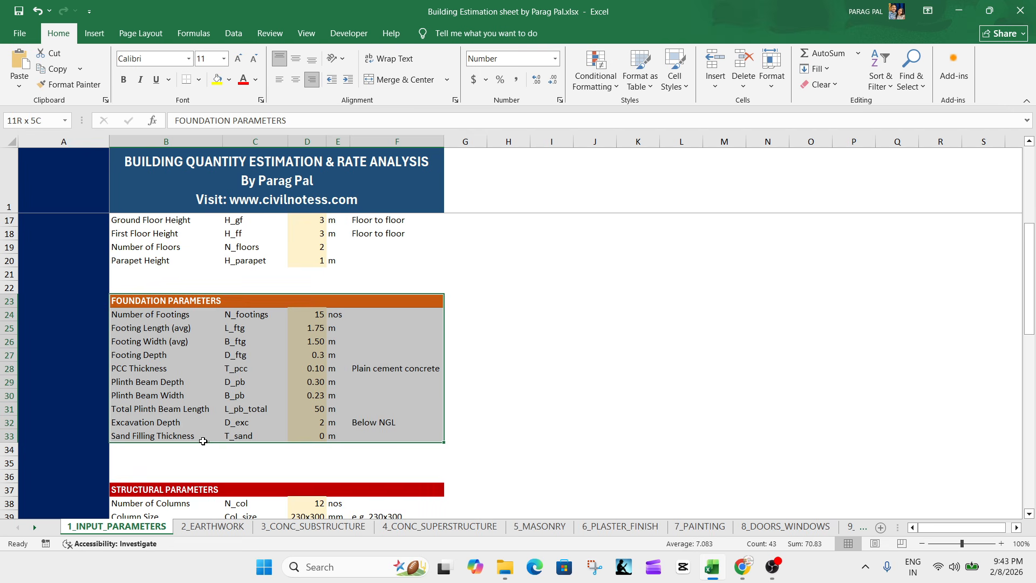
{"action": "left_click", "coordinate": [308, 315]}
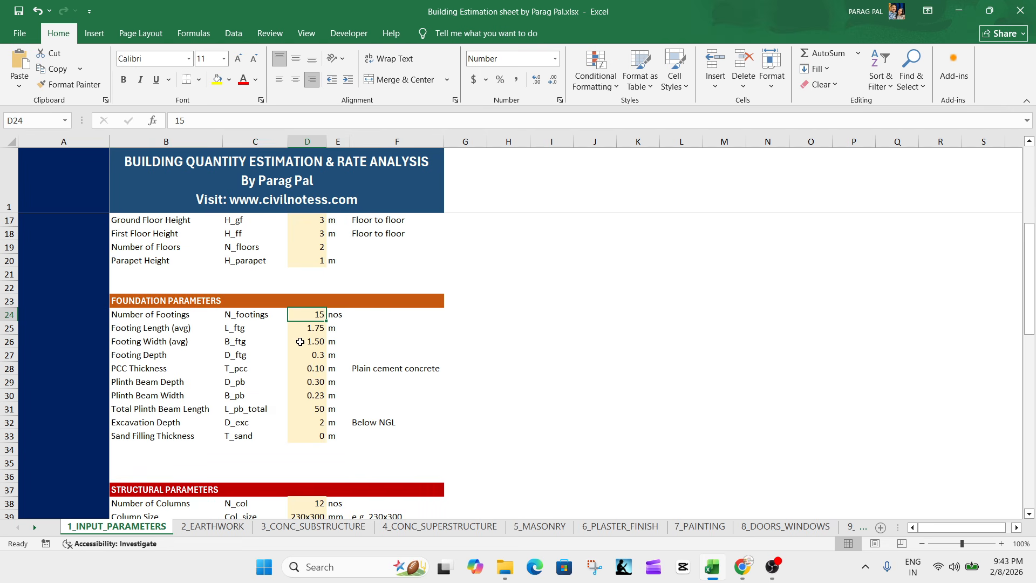
{"action": "left_click", "coordinate": [307, 330]}
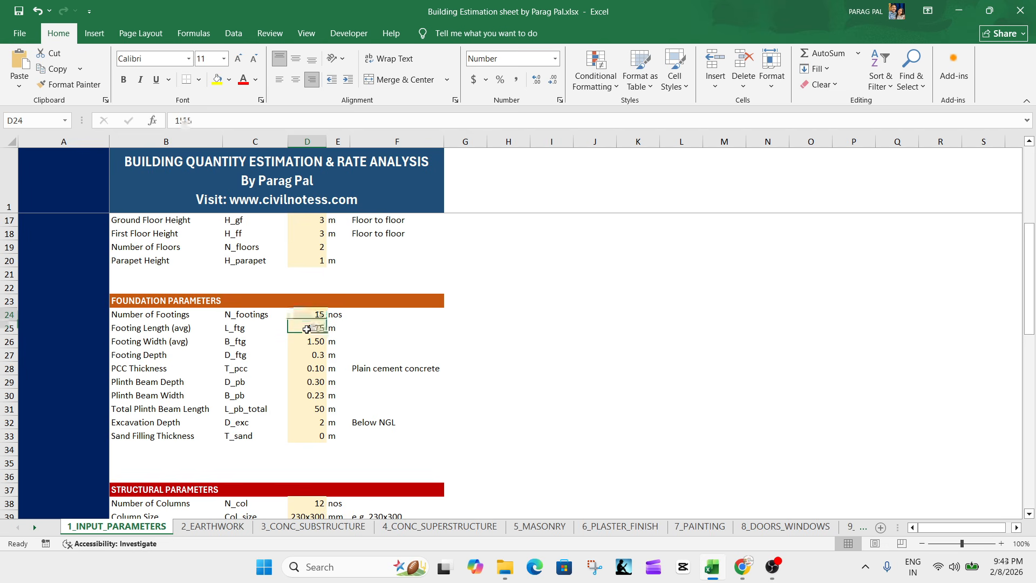
{"action": "left_click", "coordinate": [307, 342]}
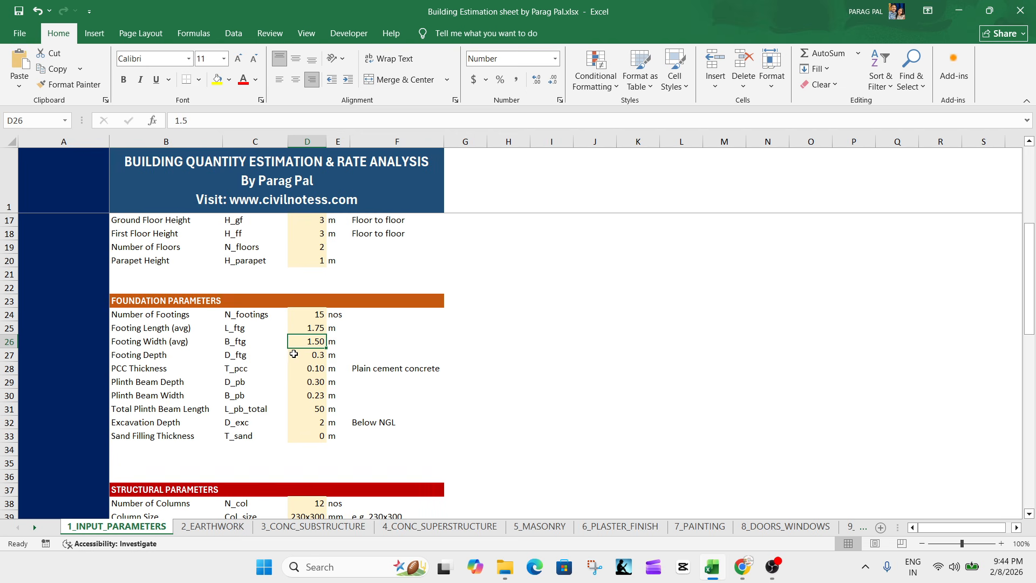
{"action": "left_click", "coordinate": [294, 353]}
{"action": "left_click", "coordinate": [296, 368]}
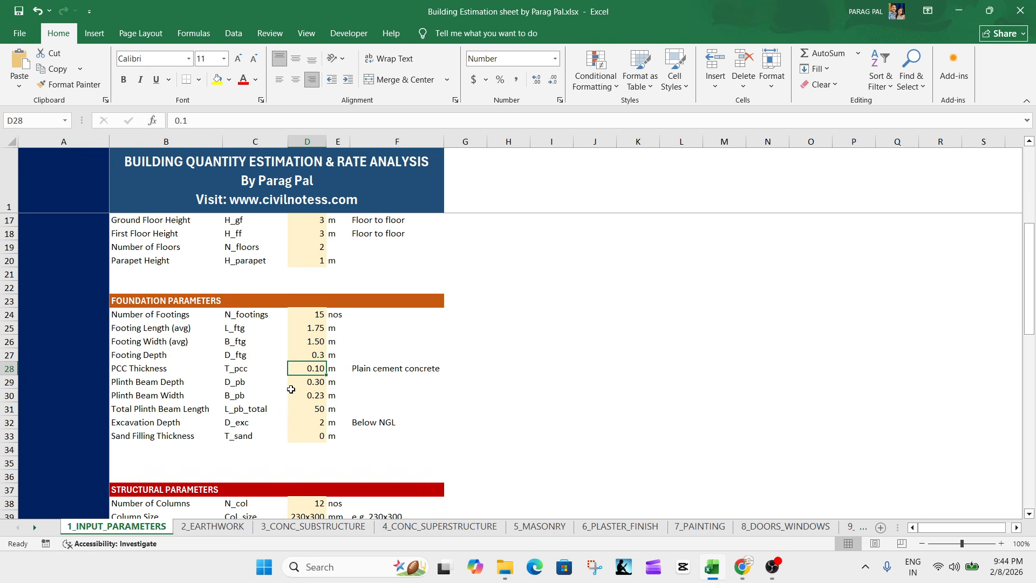
Examine the plinth beam depth, plinth beam width and total plinth beam length entries.
{"action": "left_click", "coordinate": [297, 381]}
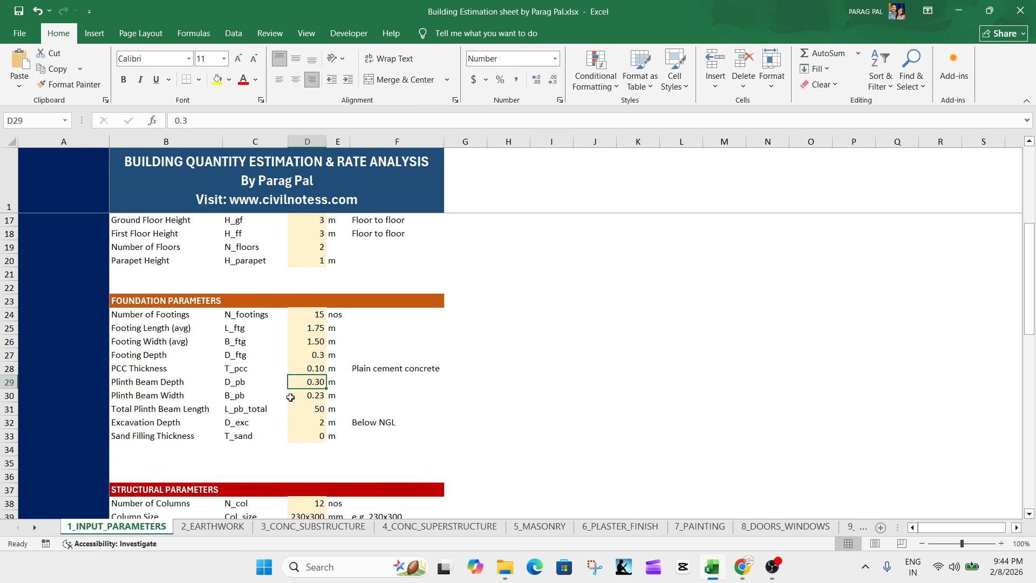
{"action": "left_click", "coordinate": [295, 395]}
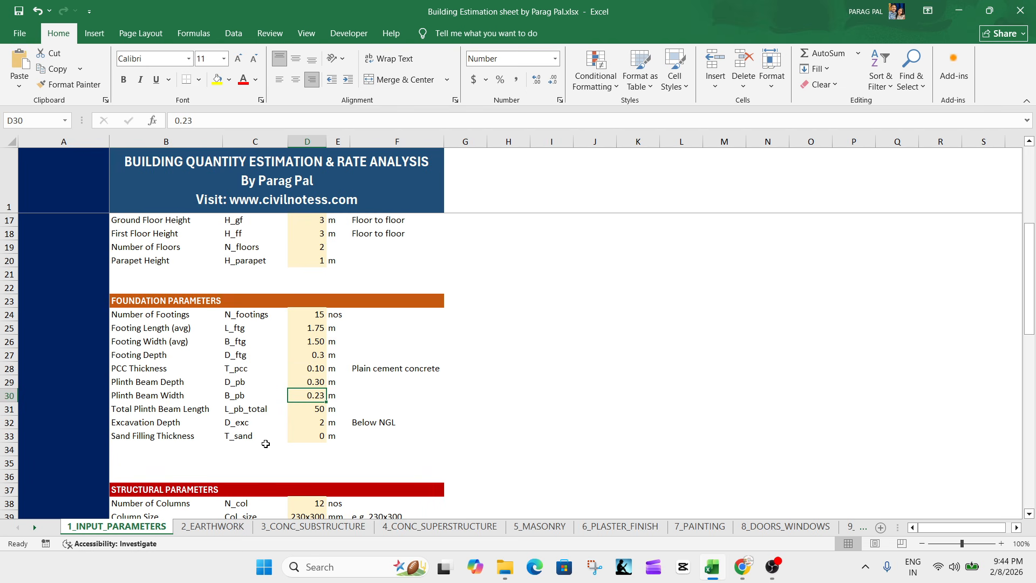
{"action": "left_click", "coordinate": [302, 407]}
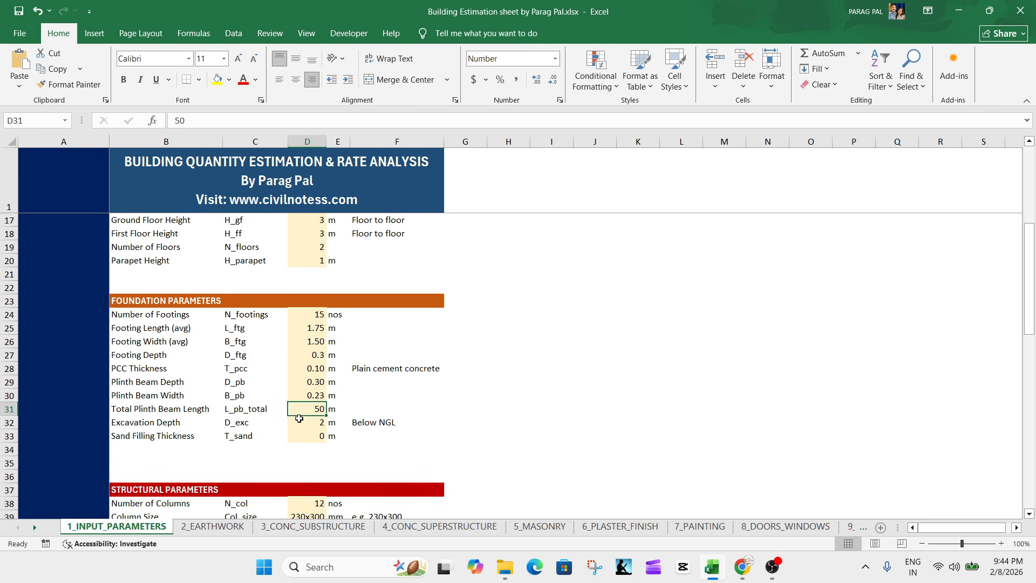
{"action": "left_click_drag", "start_coordinate": [604, 273], "coordinate": [829, 403]}
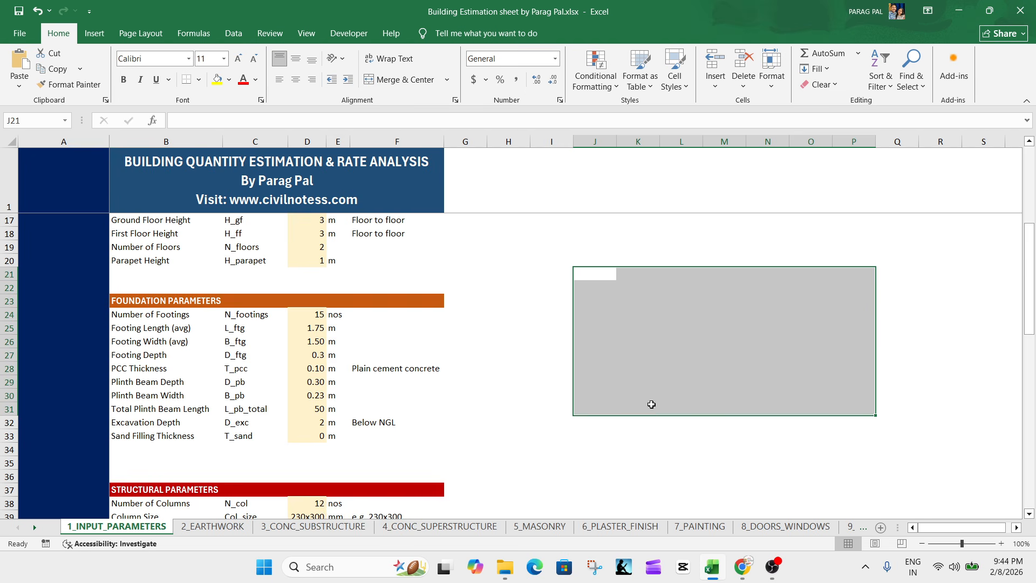
{"action": "left_click", "coordinate": [313, 409]}
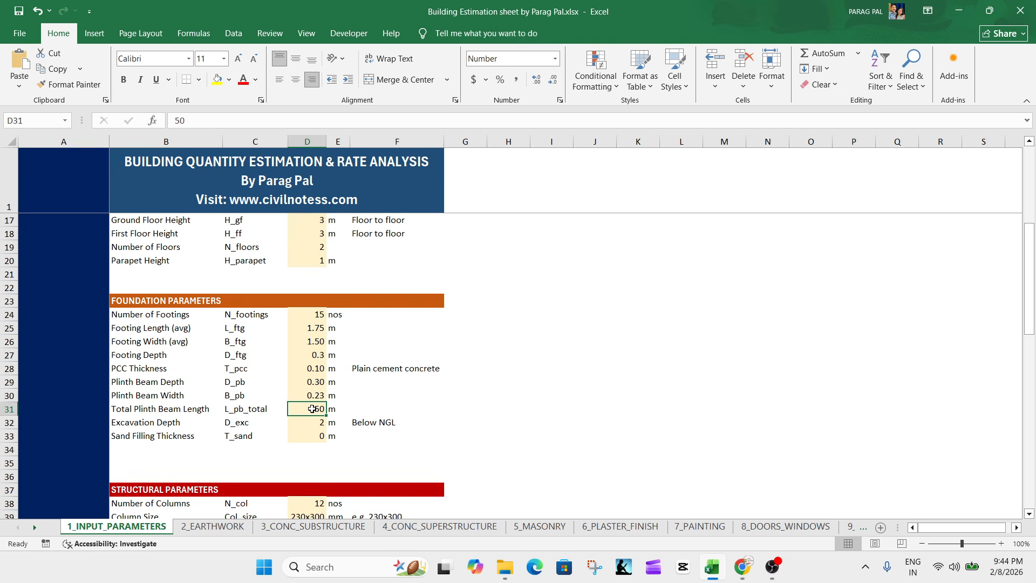
Format the Excavation Depth value to show two decimal places.
{"action": "left_click", "coordinate": [308, 422]}
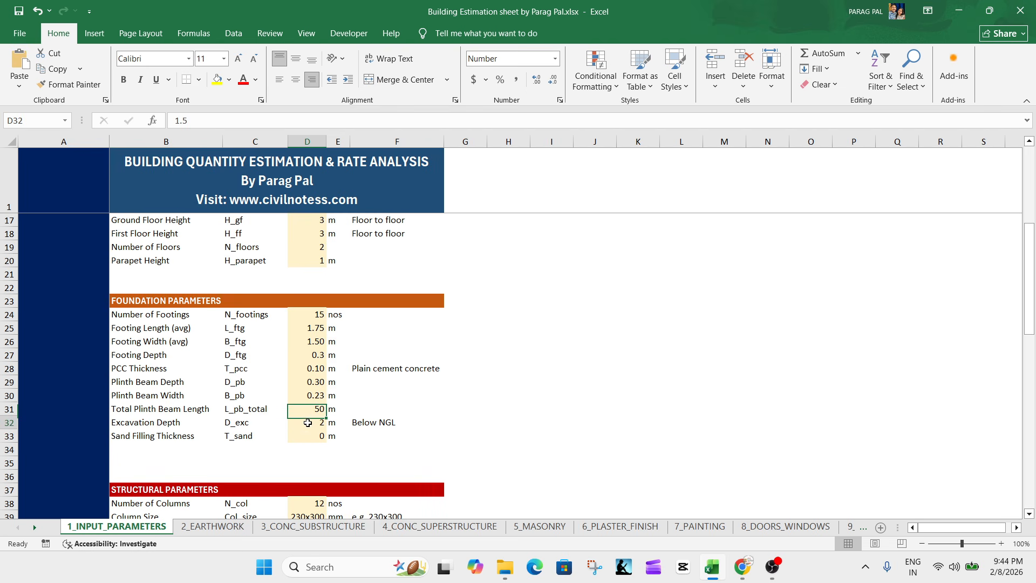
{"action": "left_click", "coordinate": [536, 80]}
{"action": "left_click", "coordinate": [536, 79]}
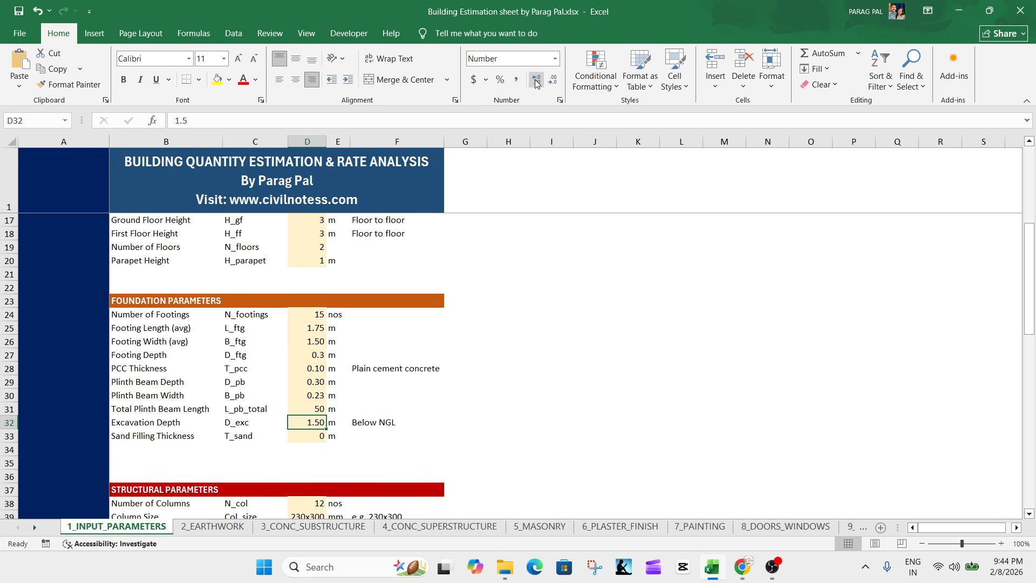
{"action": "left_click_drag", "start_coordinate": [562, 248], "coordinate": [786, 248]}
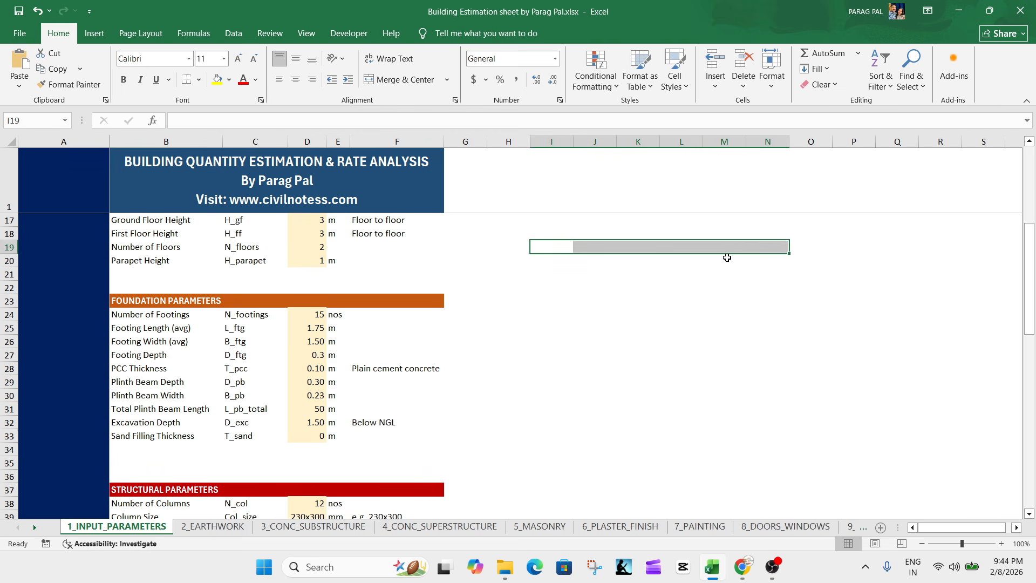
{"action": "left_click", "coordinate": [639, 287]}
{"action": "left_click_drag", "start_coordinate": [566, 250], "coordinate": [809, 372]}
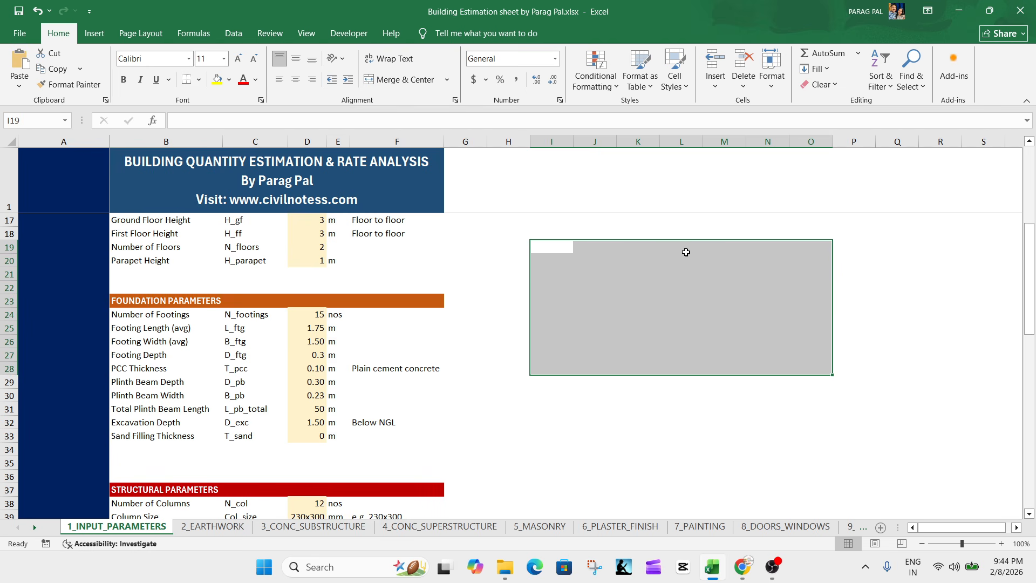
{"action": "left_click", "coordinate": [692, 411]}
{"action": "left_click", "coordinate": [314, 423]}
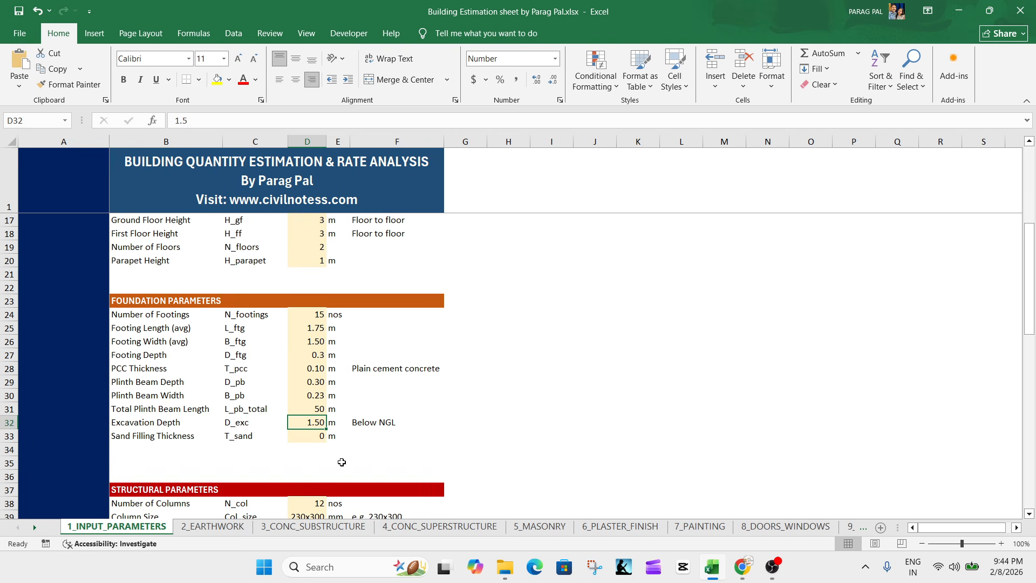
Format the Sand Filling Thickness value to show two decimal places.
{"action": "left_click", "coordinate": [305, 436]}
{"action": "left_click", "coordinate": [535, 82]}
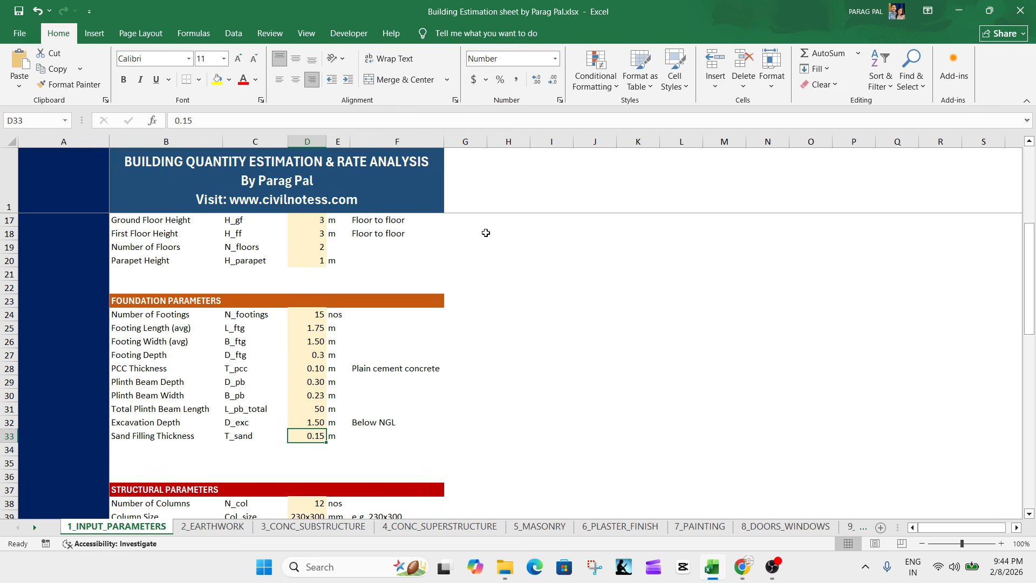
{"action": "left_click", "coordinate": [324, 461]}
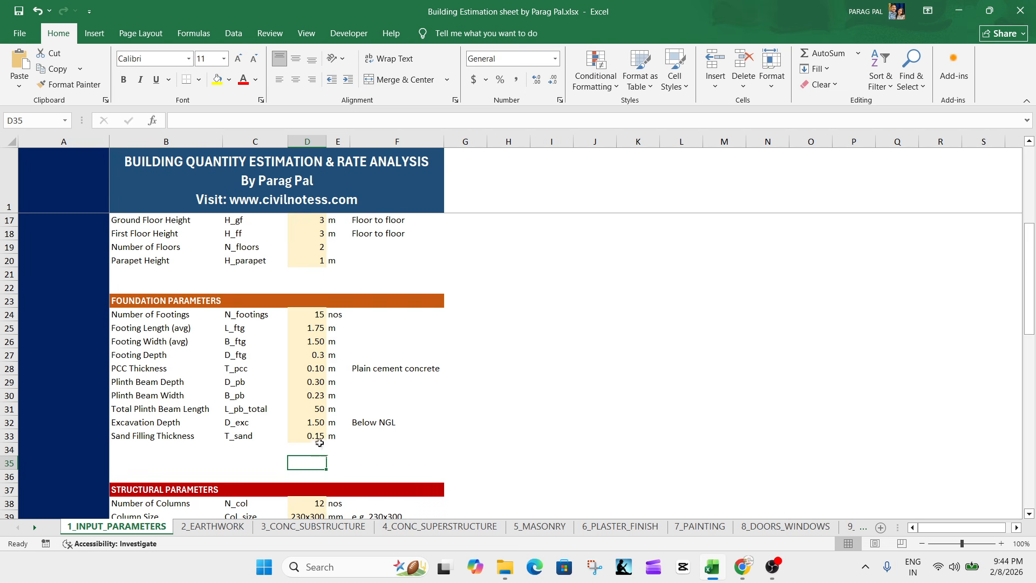
{"action": "left_click", "coordinate": [318, 438]}
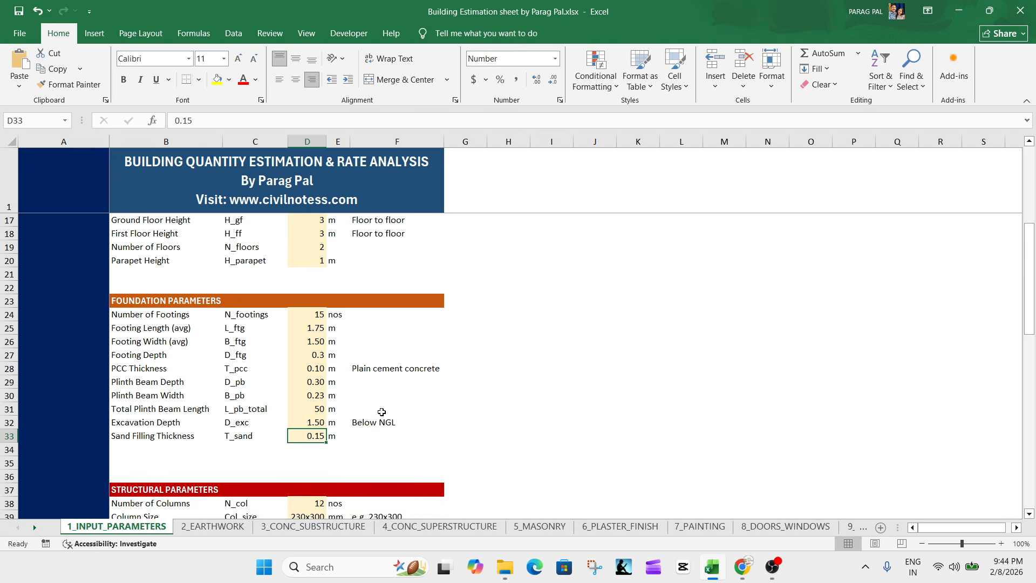
Set the Number of Footings in the Foundation Parameters table to 12.
{"action": "scroll", "coordinate": [334, 451], "scroll_direction": "down", "scroll_amount": 5}
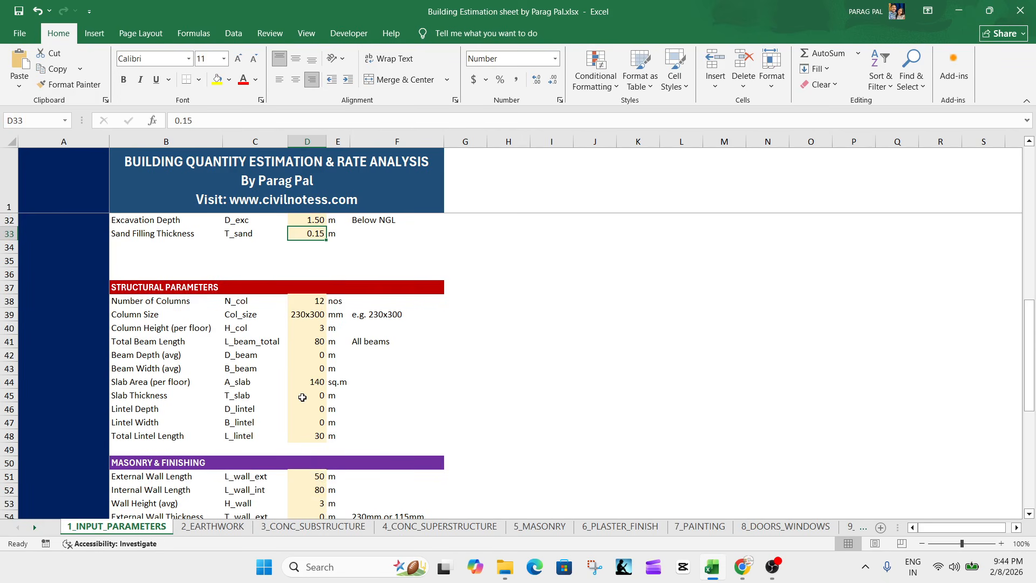
{"action": "scroll", "coordinate": [305, 309], "scroll_direction": "up", "scroll_amount": 1}
{"action": "scroll", "coordinate": [305, 309], "scroll_direction": "up", "scroll_amount": 3}
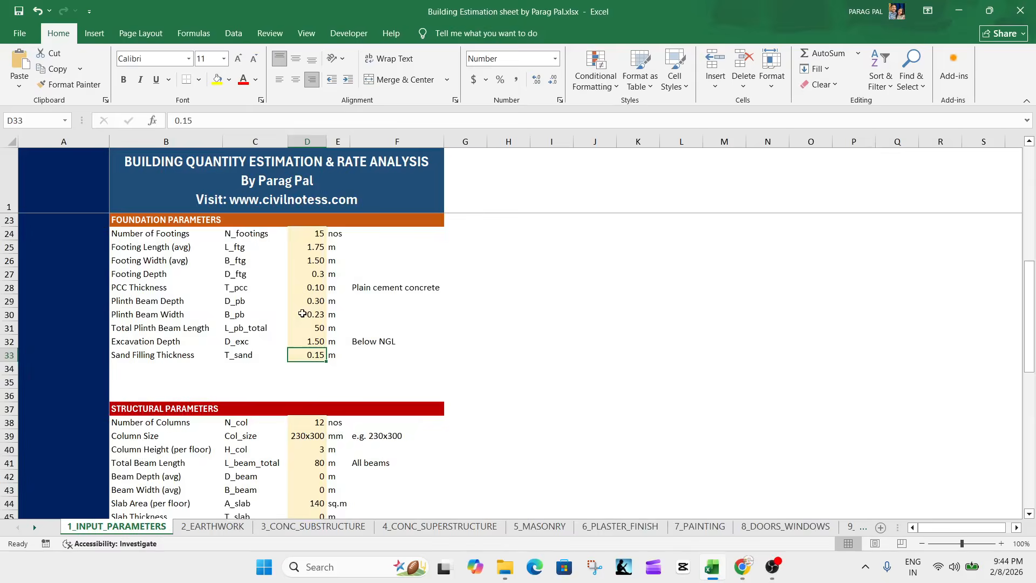
{"action": "left_click", "coordinate": [308, 273]}
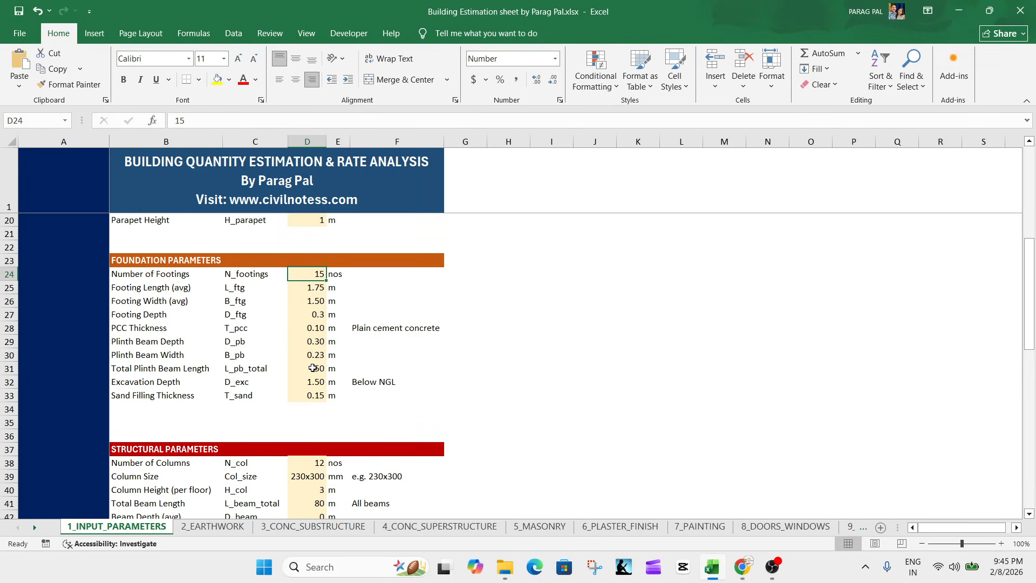
{"action": "type", "text": "12"}
{"action": "left_click", "coordinate": [594, 355]}
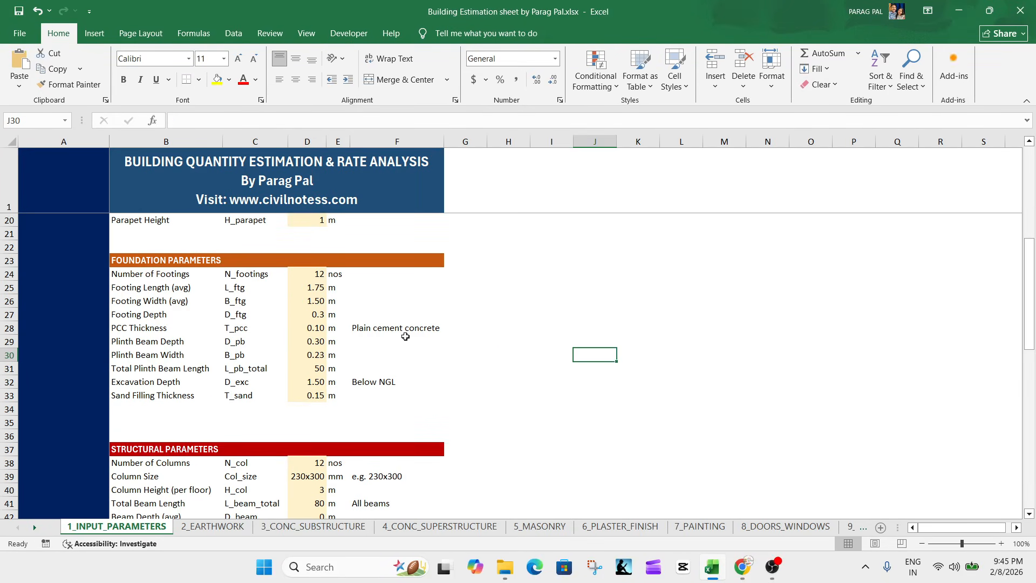
Examine the Structural Parameters table, checking the number of columns, column size, column height per floor and total beam length entries.
{"action": "scroll", "coordinate": [293, 442], "scroll_direction": "down", "scroll_amount": 3}
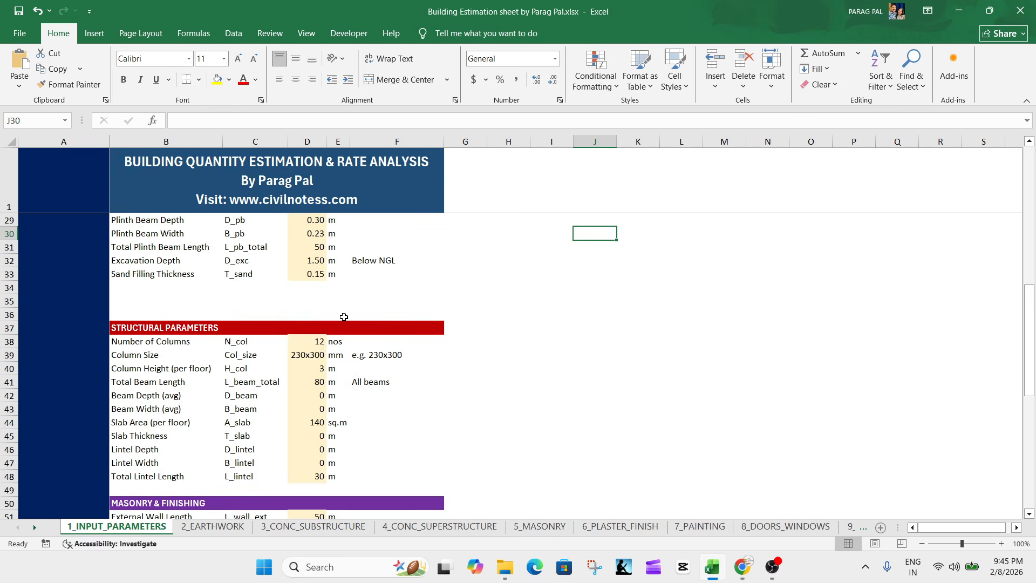
{"action": "left_click", "coordinate": [306, 343]}
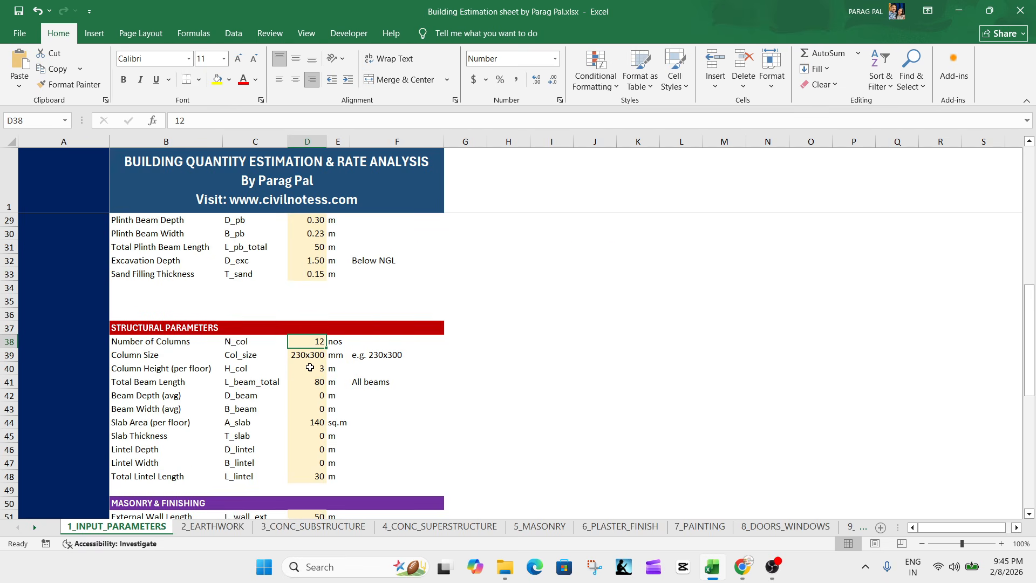
{"action": "left_click", "coordinate": [304, 358]}
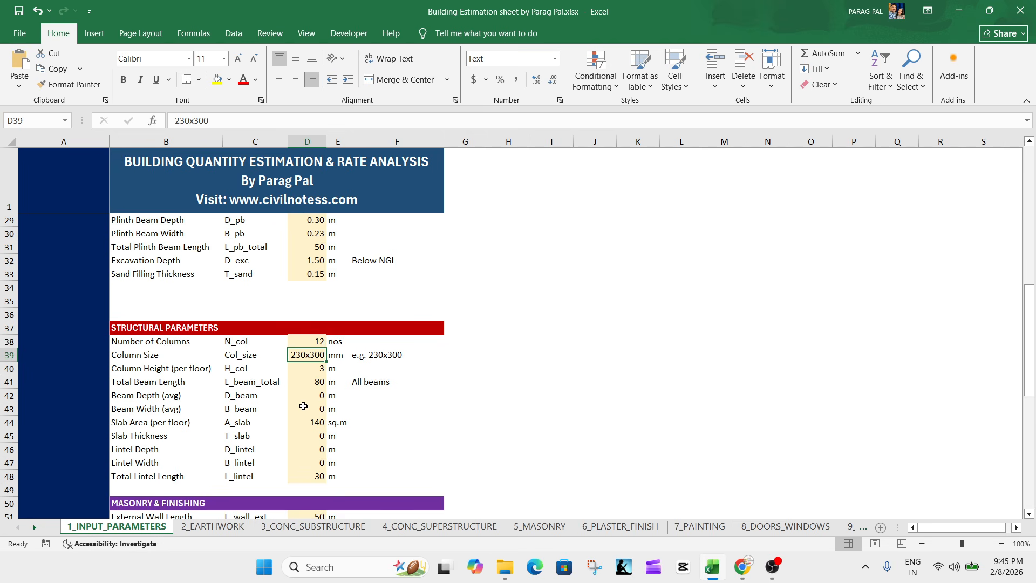
{"action": "left_click", "coordinate": [313, 369]}
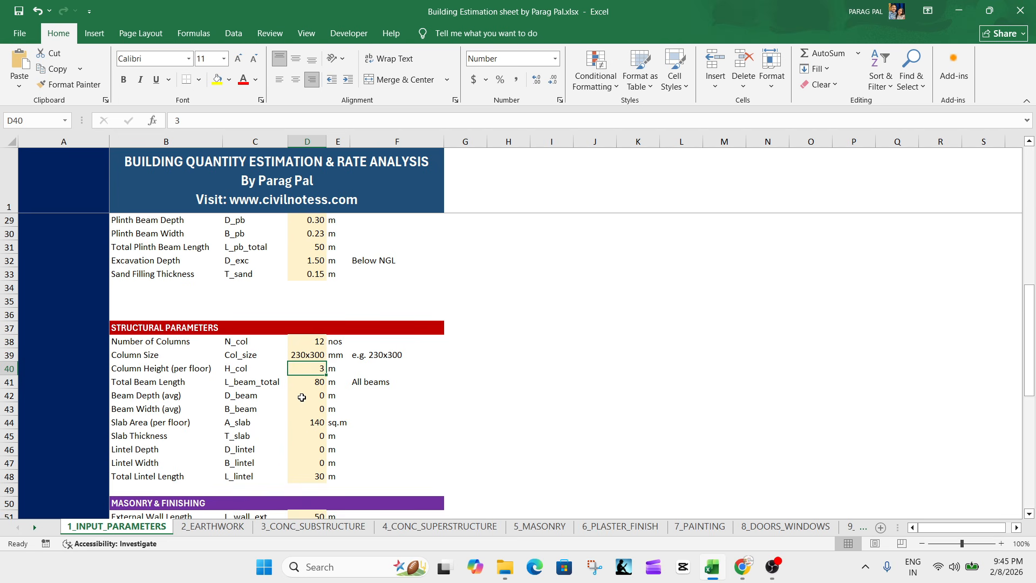
{"action": "left_click", "coordinate": [308, 384]}
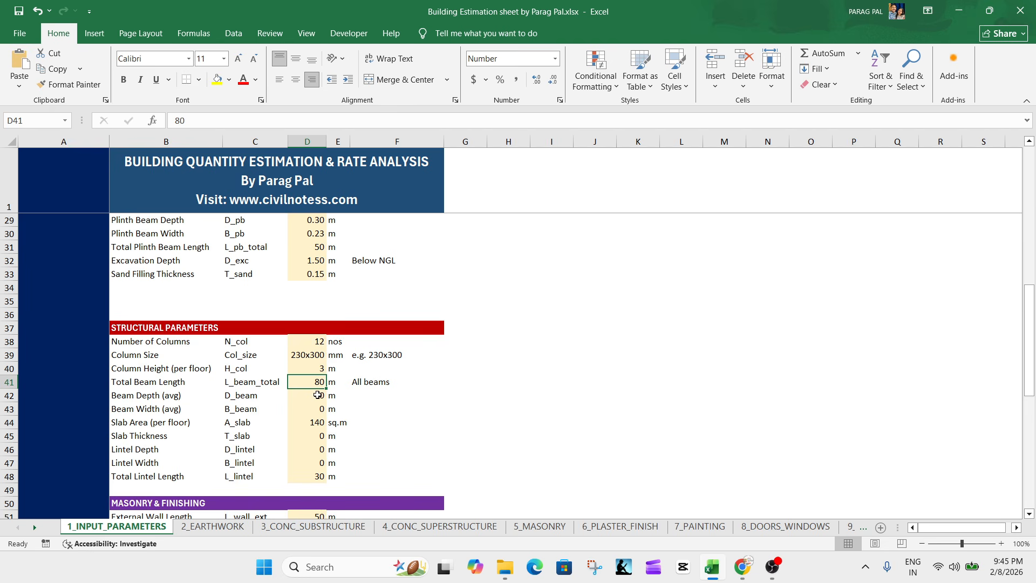
Format the average Beam Depth and Beam Width values to show two decimal places.
{"action": "left_click", "coordinate": [314, 395]}
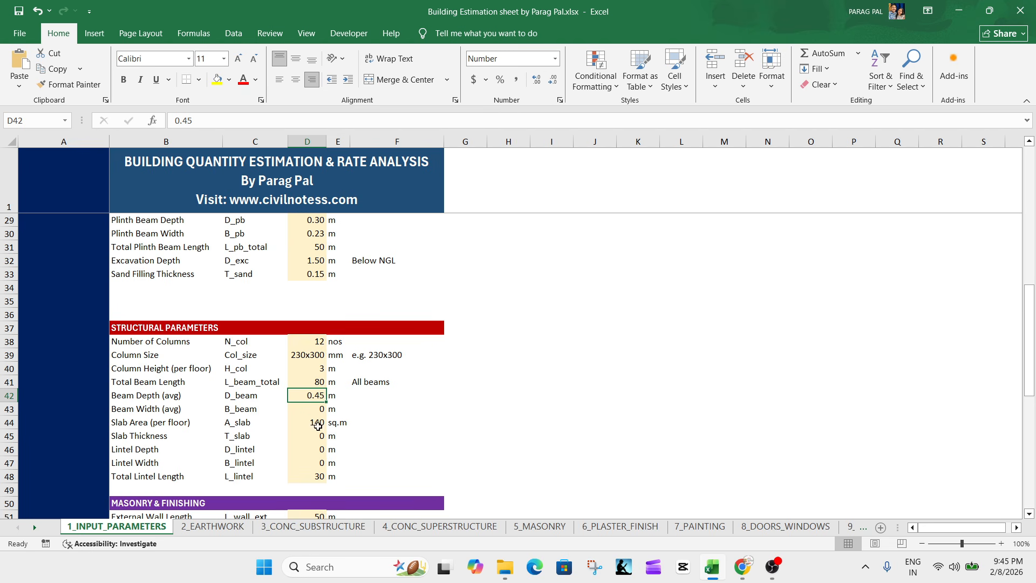
{"action": "left_click", "coordinate": [307, 407]}
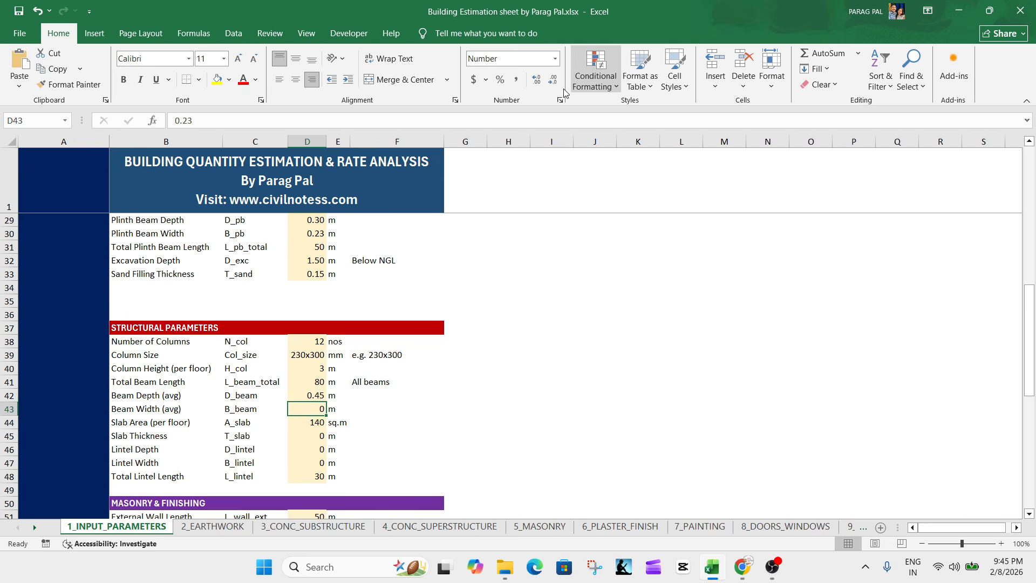
{"action": "left_click", "coordinate": [535, 81]}
{"action": "left_click", "coordinate": [536, 80]}
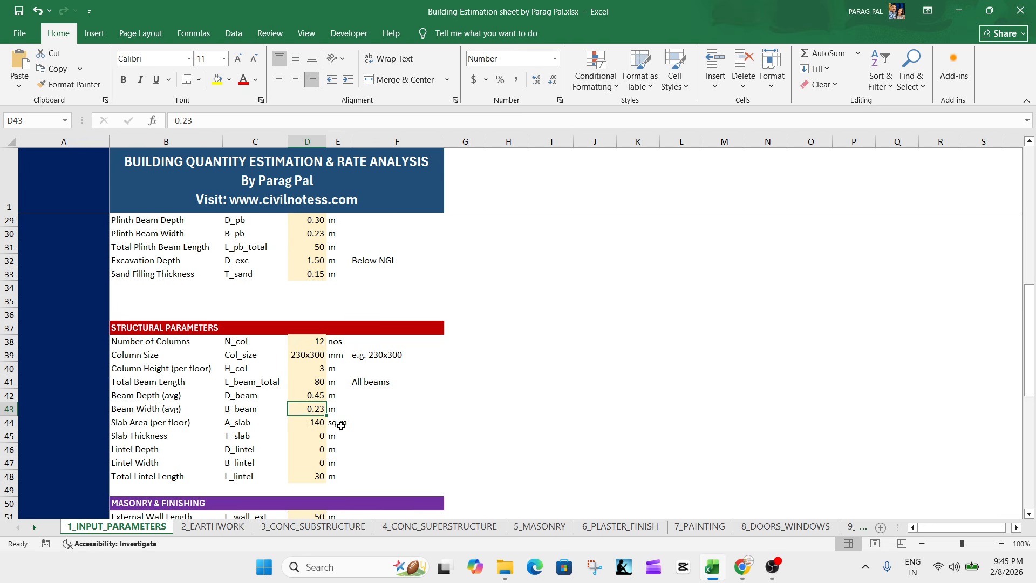
Check the Slab Area per floor entry and format the Slab Thickness value to show two decimal places.
{"action": "left_click", "coordinate": [319, 424]}
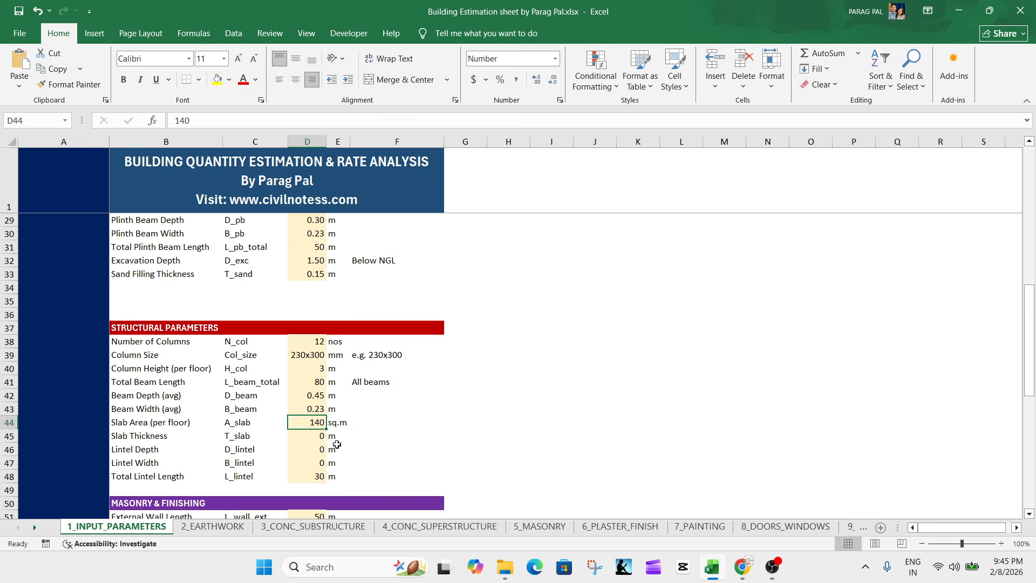
{"action": "left_click", "coordinate": [310, 436]}
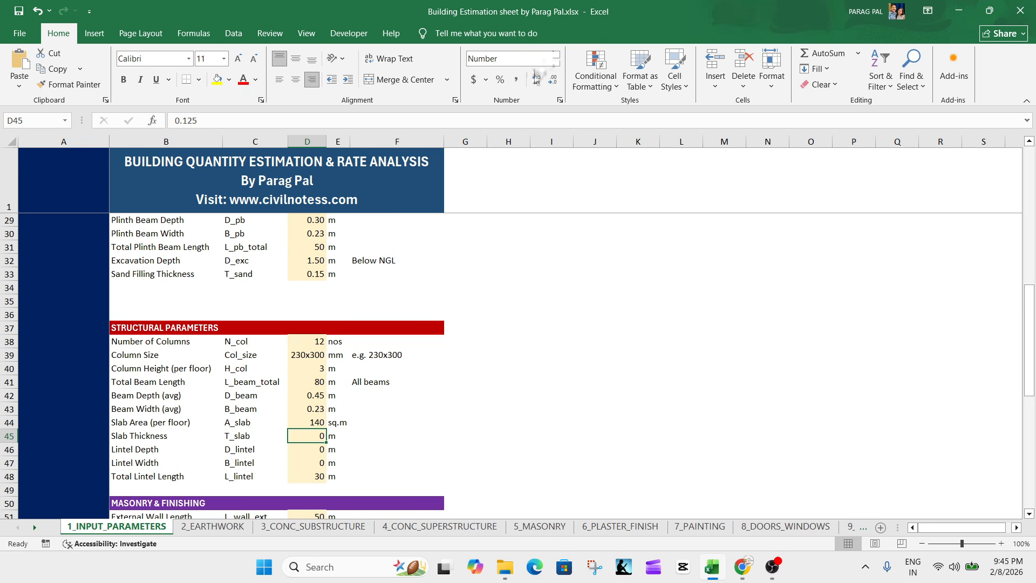
{"action": "left_click", "coordinate": [536, 81]}
{"action": "left_click", "coordinate": [536, 81]}
Format the Lintel Depth and Lintel Width values to show two decimal places.
{"action": "left_click", "coordinate": [311, 451]}
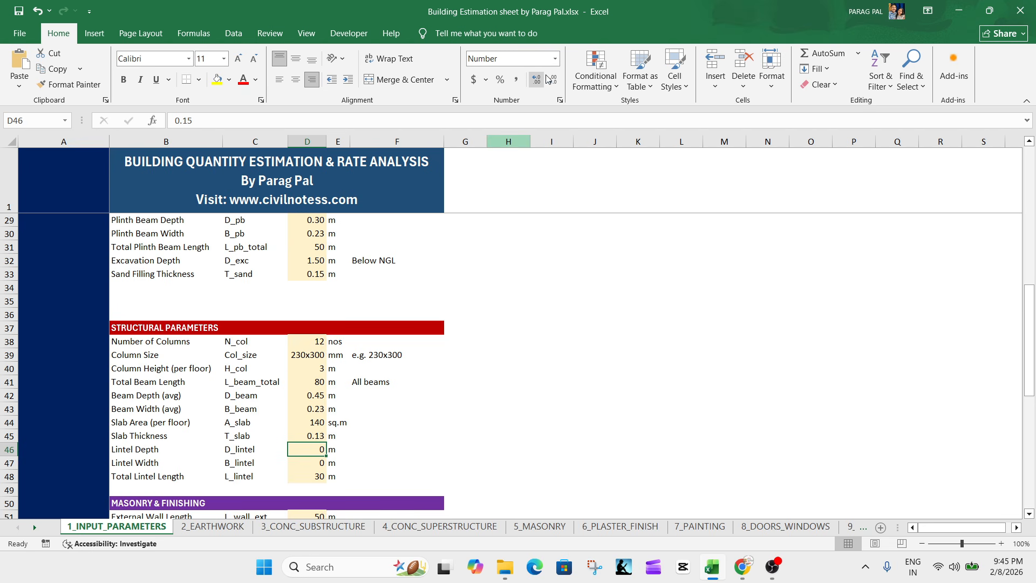
{"action": "left_click", "coordinate": [536, 81]}
{"action": "left_click", "coordinate": [535, 81]}
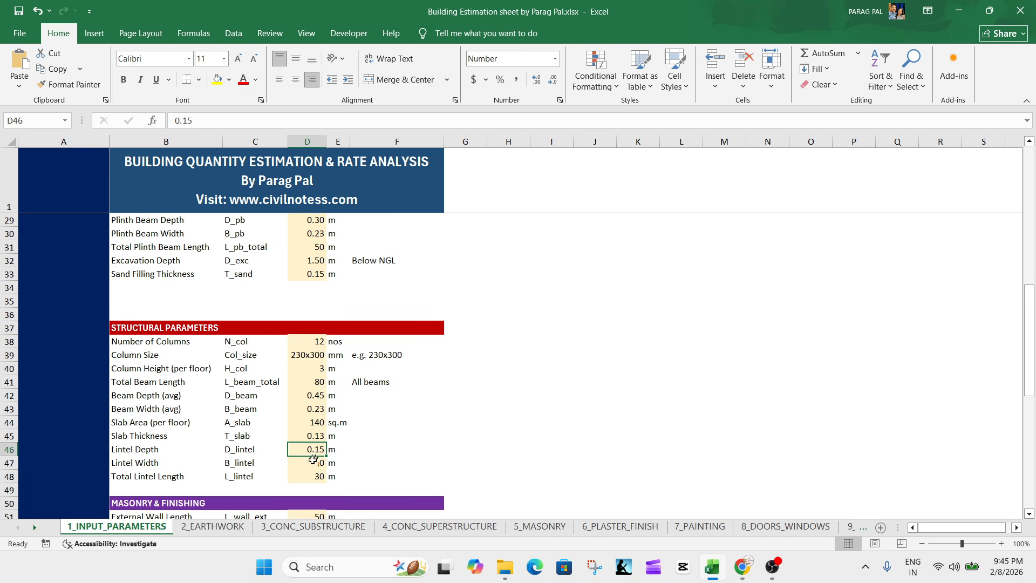
{"action": "left_click", "coordinate": [317, 463]}
{"action": "left_click", "coordinate": [536, 81]}
{"action": "left_click", "coordinate": [536, 81]}
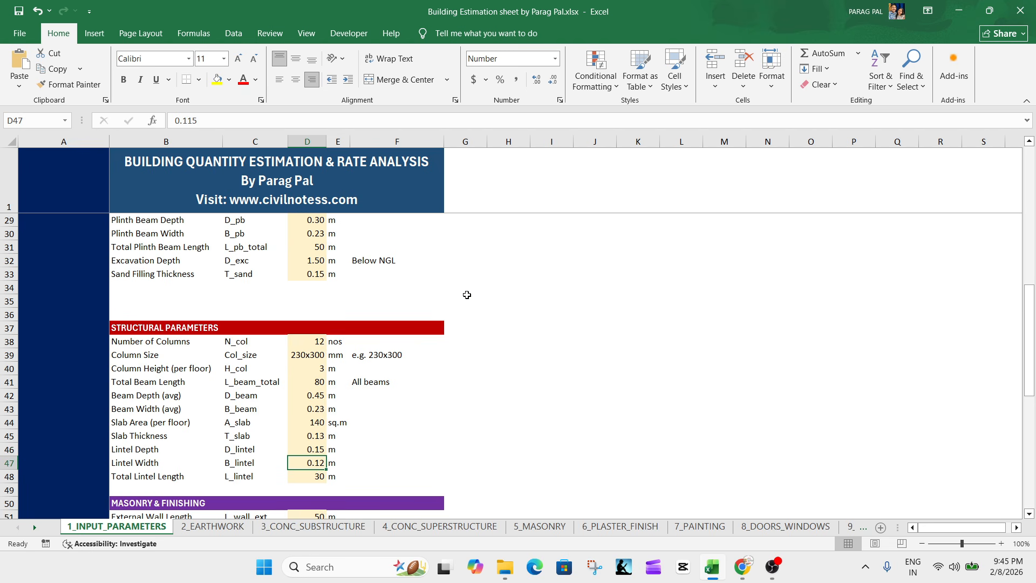
Check the Total Lintel Length entry and the Masonry & Finishing table's external wall length, internal wall length and average wall height entries.
{"action": "scroll", "coordinate": [420, 344], "scroll_direction": "down", "scroll_amount": 2}
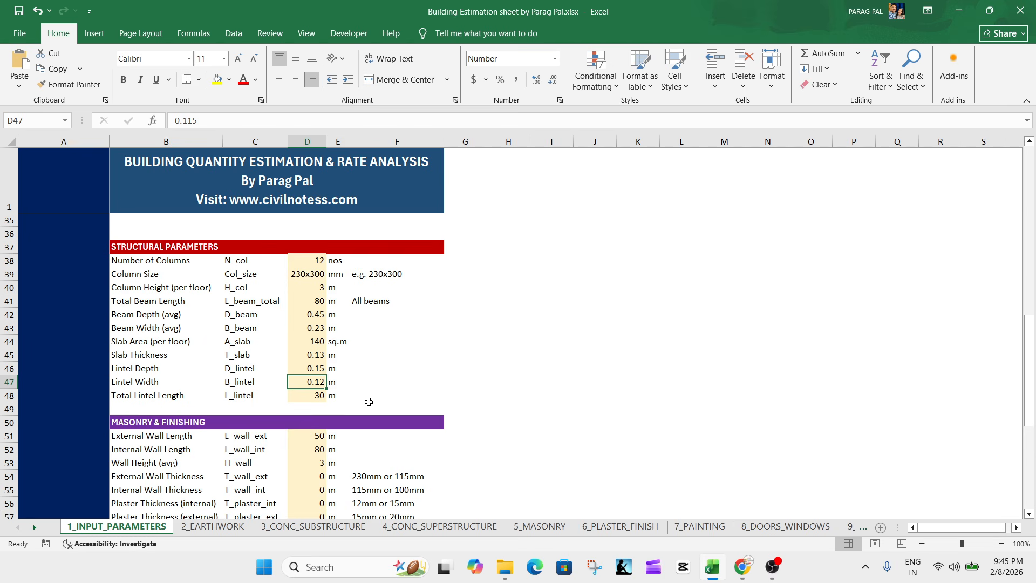
{"action": "left_click", "coordinate": [315, 402]}
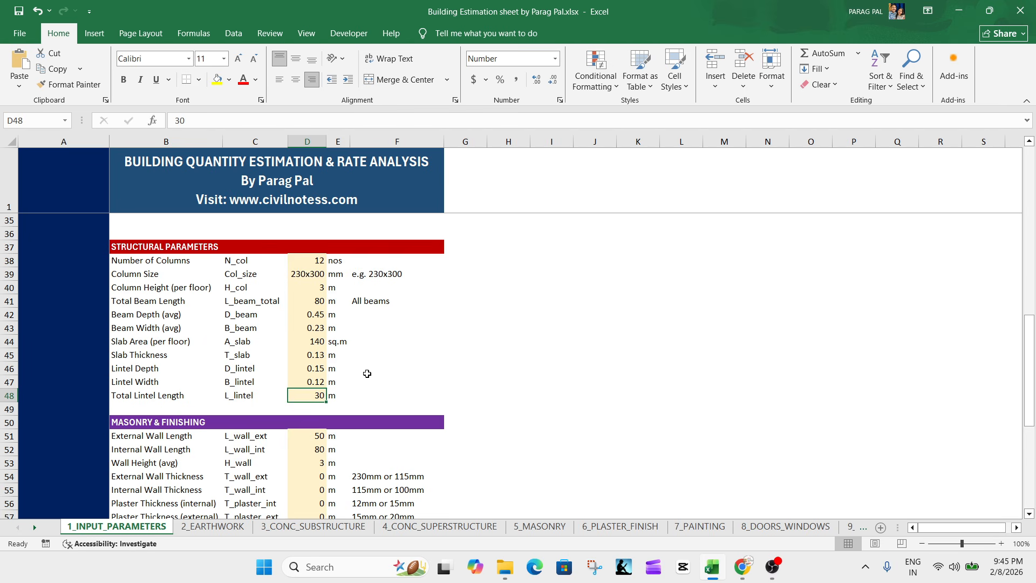
{"action": "scroll", "coordinate": [378, 362], "scroll_direction": "down", "scroll_amount": 3}
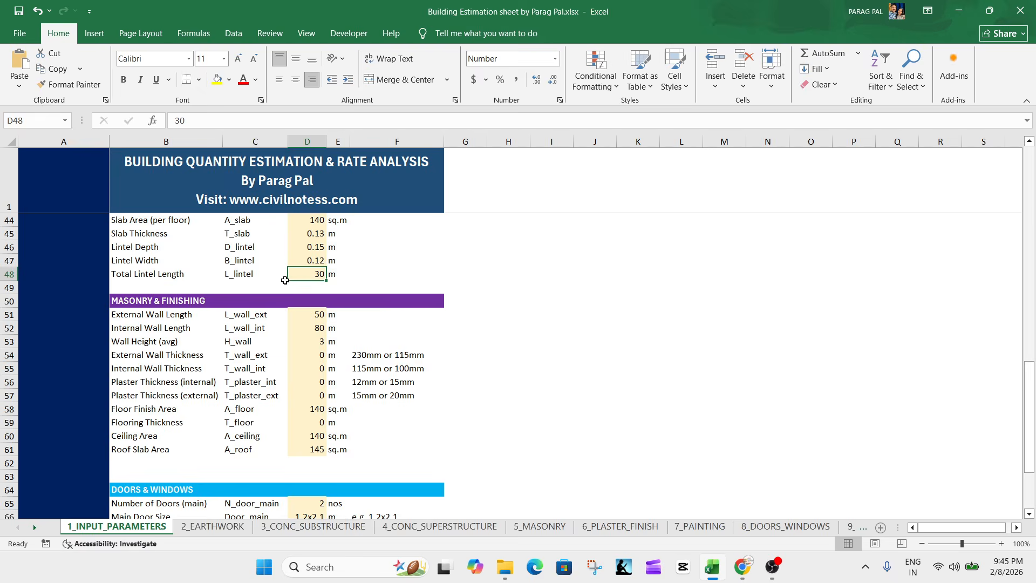
{"action": "scroll", "coordinate": [268, 294], "scroll_direction": "down", "scroll_amount": 2}
{"action": "scroll", "coordinate": [268, 294], "scroll_direction": "up", "scroll_amount": 1}
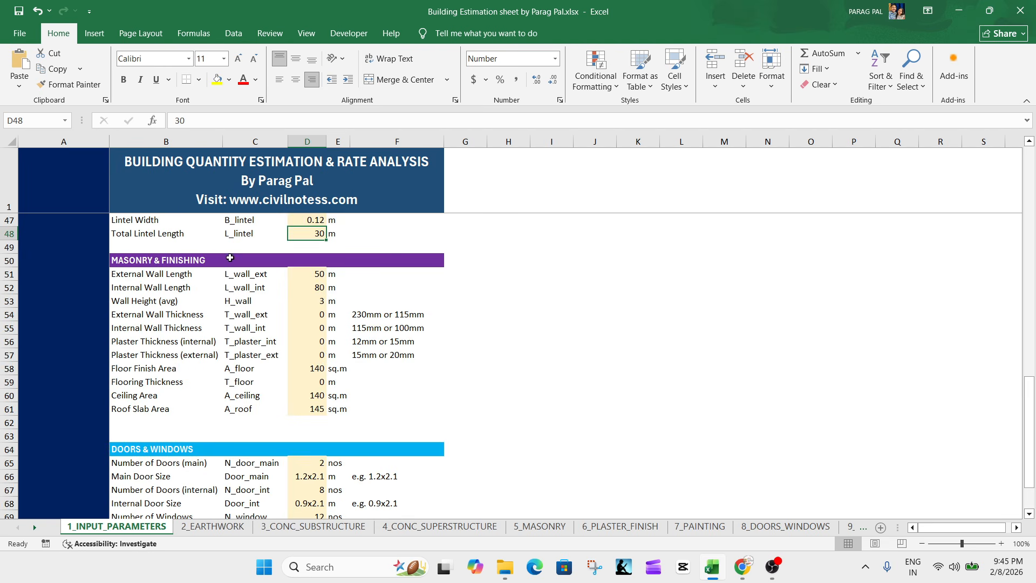
{"action": "left_click_drag", "start_coordinate": [230, 257], "coordinate": [243, 408]}
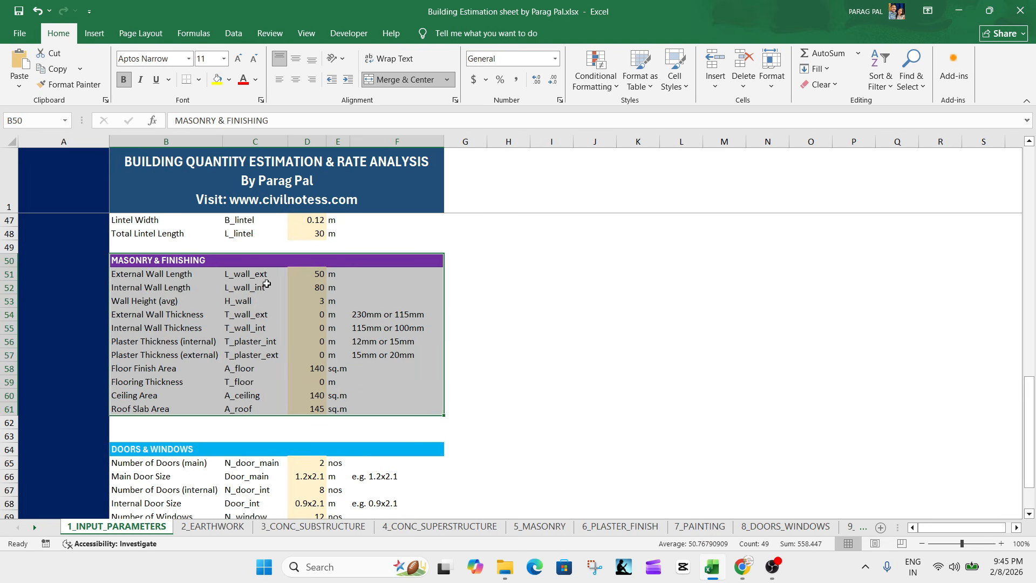
{"action": "left_click", "coordinate": [311, 274]}
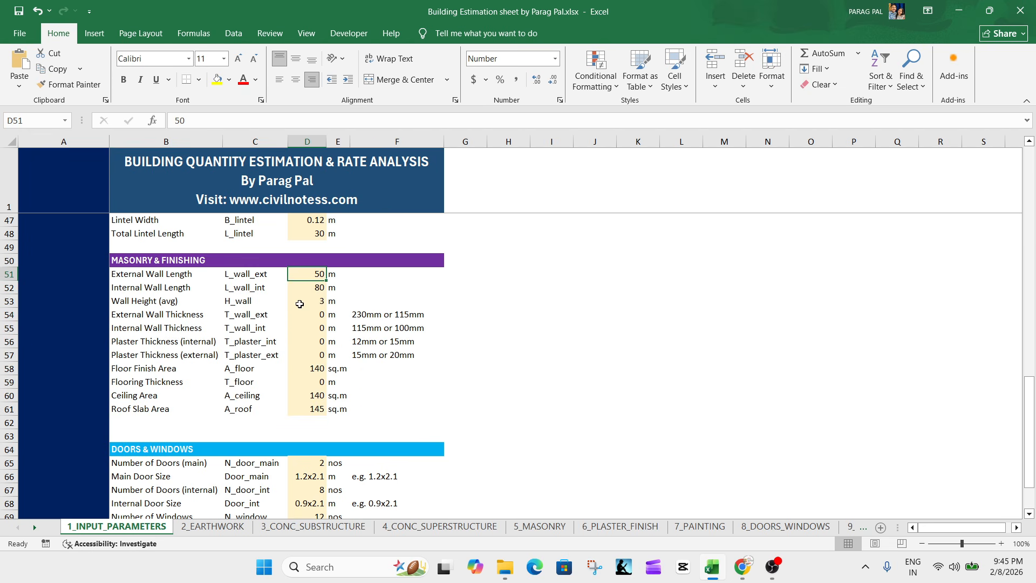
{"action": "left_click", "coordinate": [309, 289]}
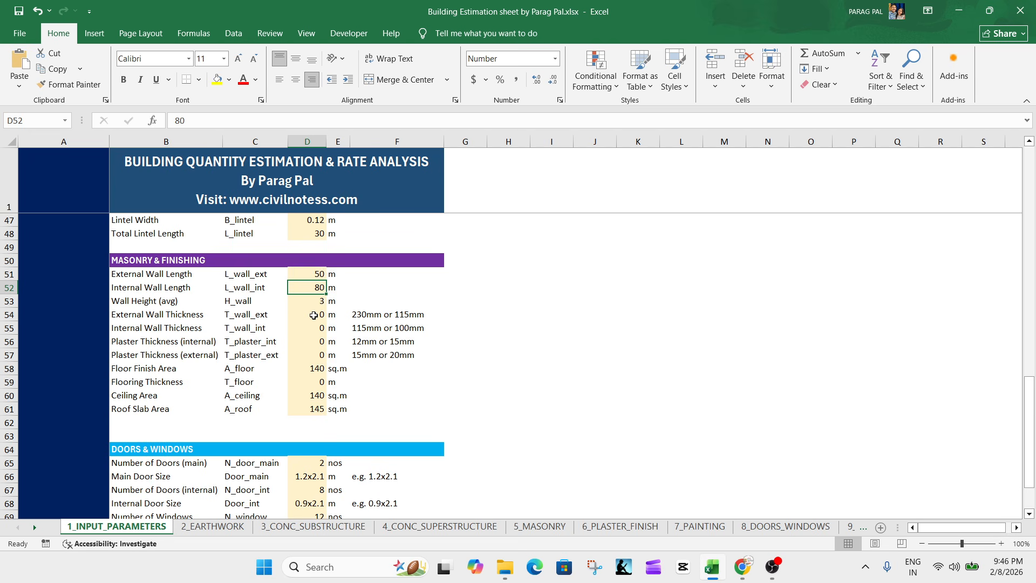
{"action": "left_click", "coordinate": [319, 302]}
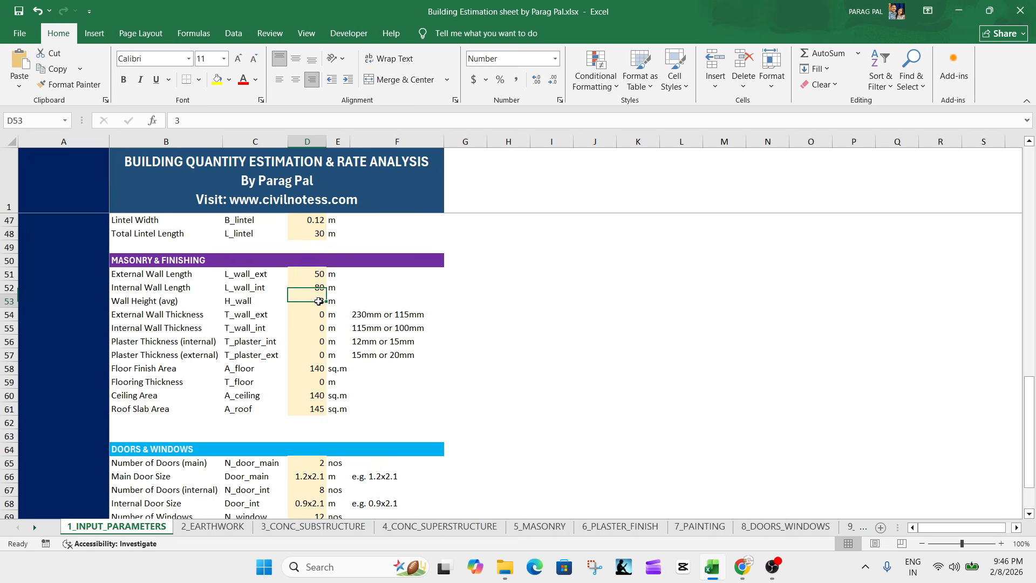
Format the external and internal Wall Thickness and Plaster Thickness values to show two decimal places.
{"action": "left_click_drag", "start_coordinate": [315, 315], "coordinate": [311, 356]}
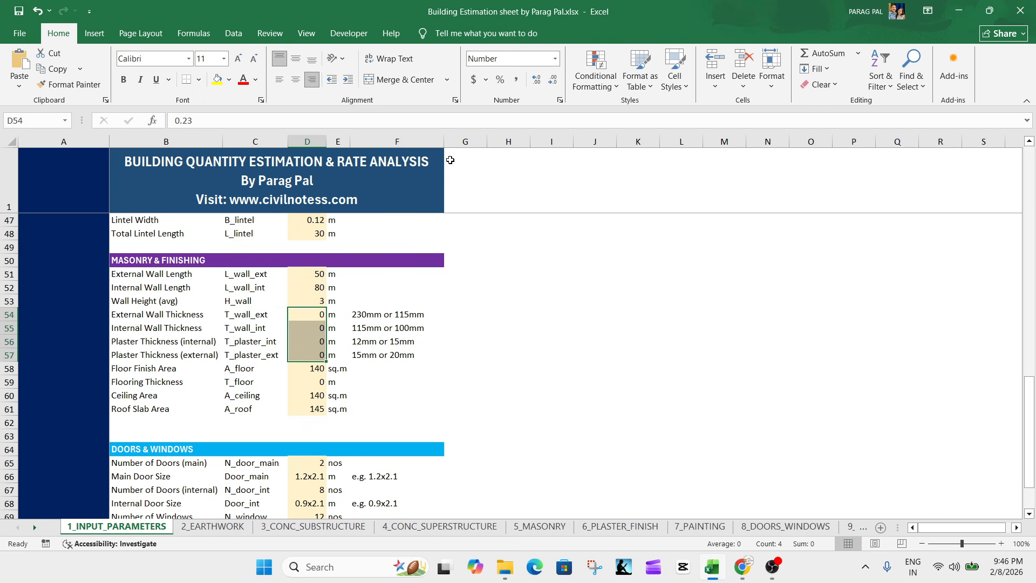
{"action": "left_click", "coordinate": [536, 82]}
{"action": "left_click", "coordinate": [536, 82]}
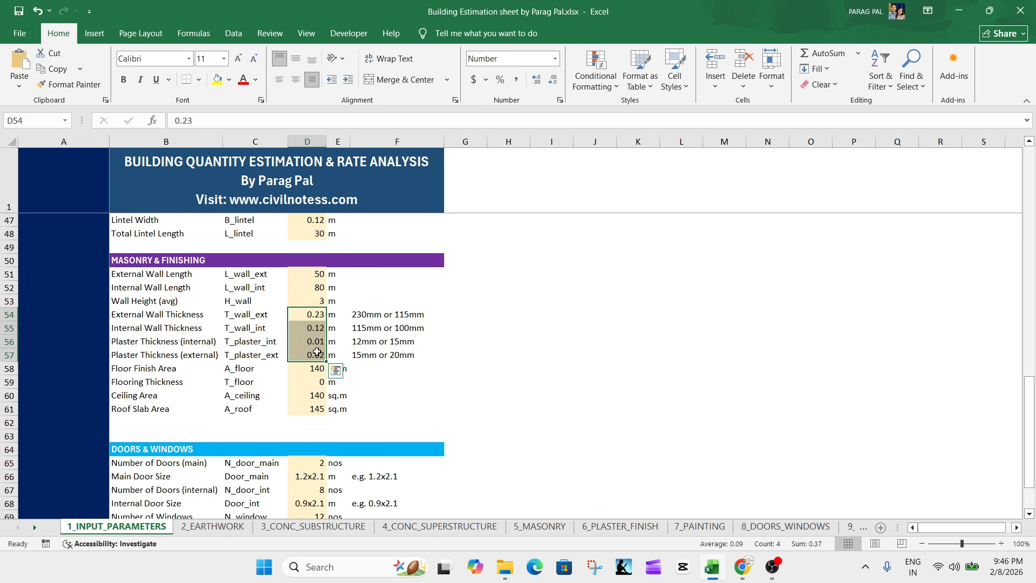
{"action": "left_click", "coordinate": [384, 380]}
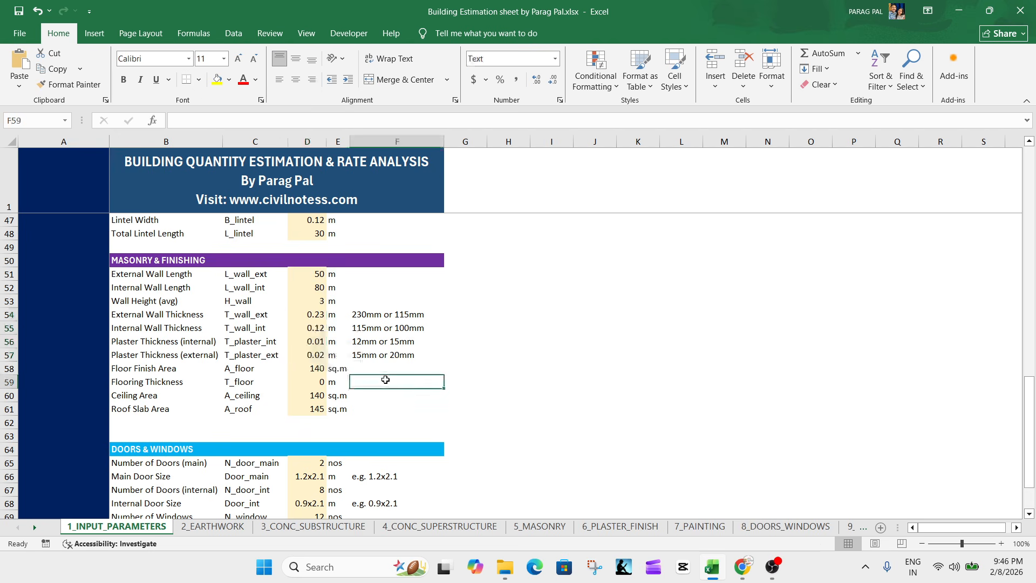
Check the Floor Finish Area entry and format the Flooring Thickness value to show two decimal places.
{"action": "left_click", "coordinate": [314, 369]}
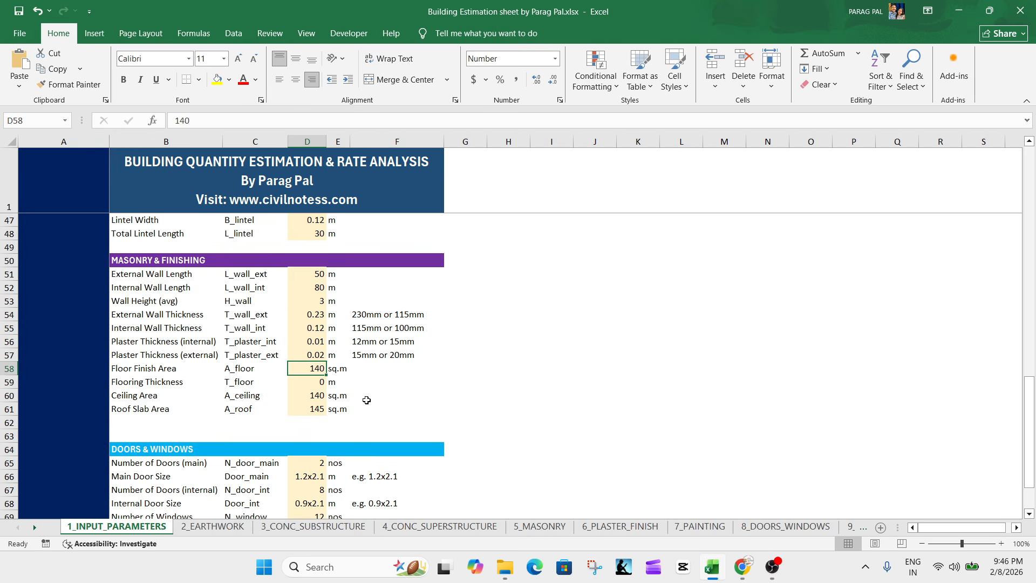
{"action": "left_click", "coordinate": [313, 382]}
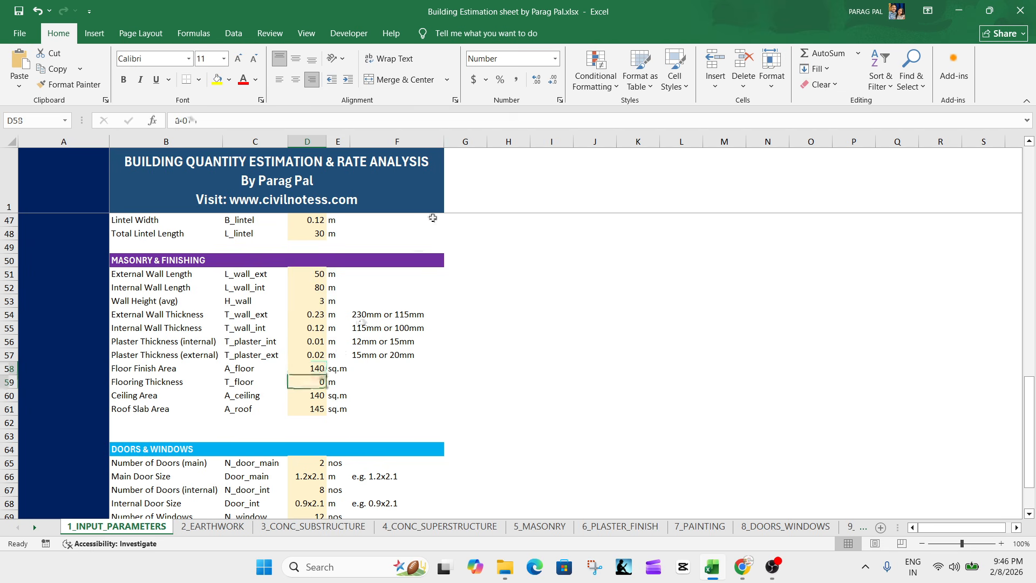
{"action": "left_click", "coordinate": [536, 80]}
{"action": "left_click", "coordinate": [536, 79]}
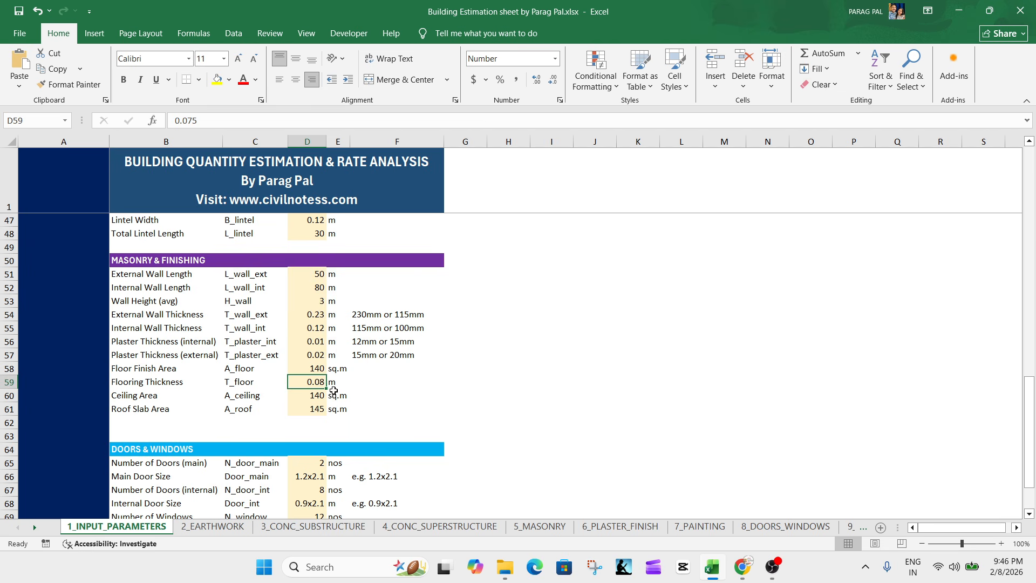
Check the Ceiling Area and Roof Slab Area entries, and review the door, window and ventilator entries in the Doors & Windows table.
{"action": "left_click_drag", "start_coordinate": [314, 410], "coordinate": [313, 396]}
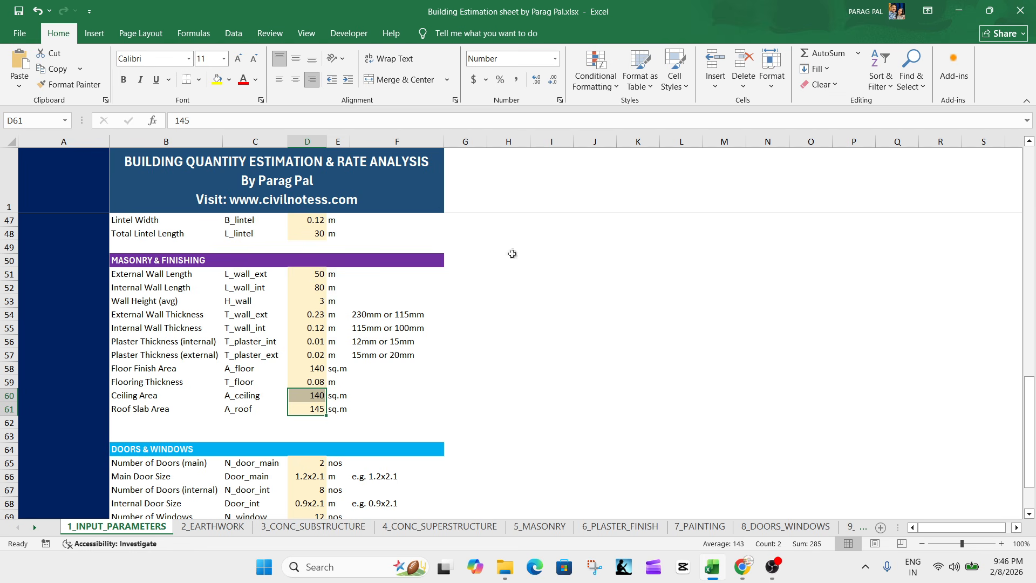
{"action": "scroll", "coordinate": [285, 382], "scroll_direction": "down", "scroll_amount": 3}
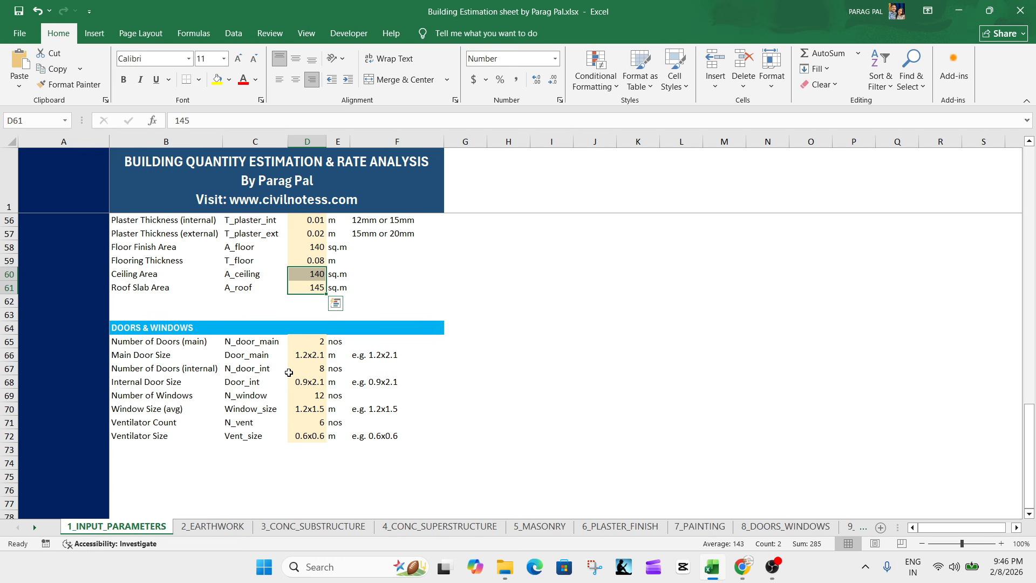
{"action": "left_click", "coordinate": [320, 345]}
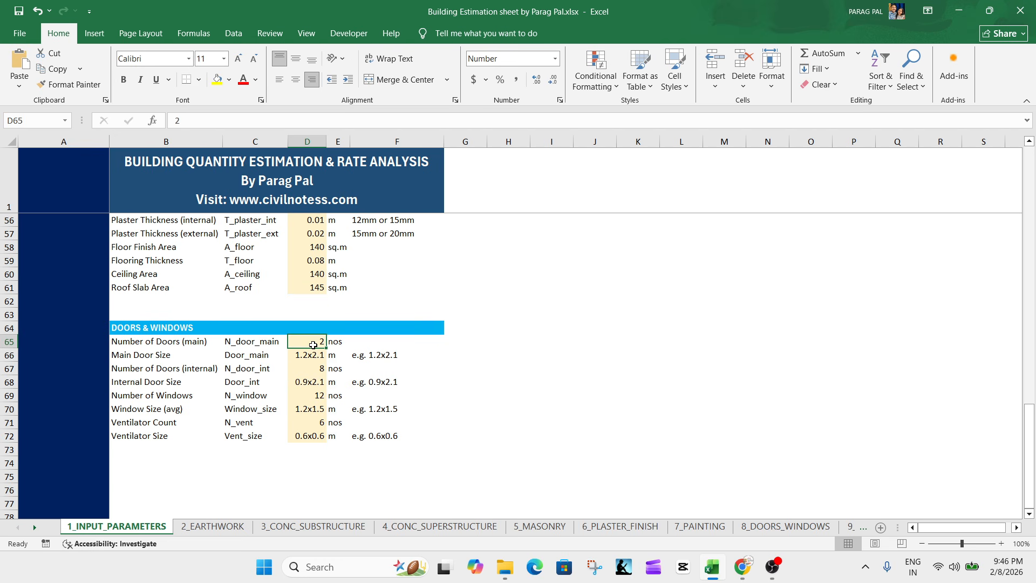
{"action": "left_click", "coordinate": [309, 354]}
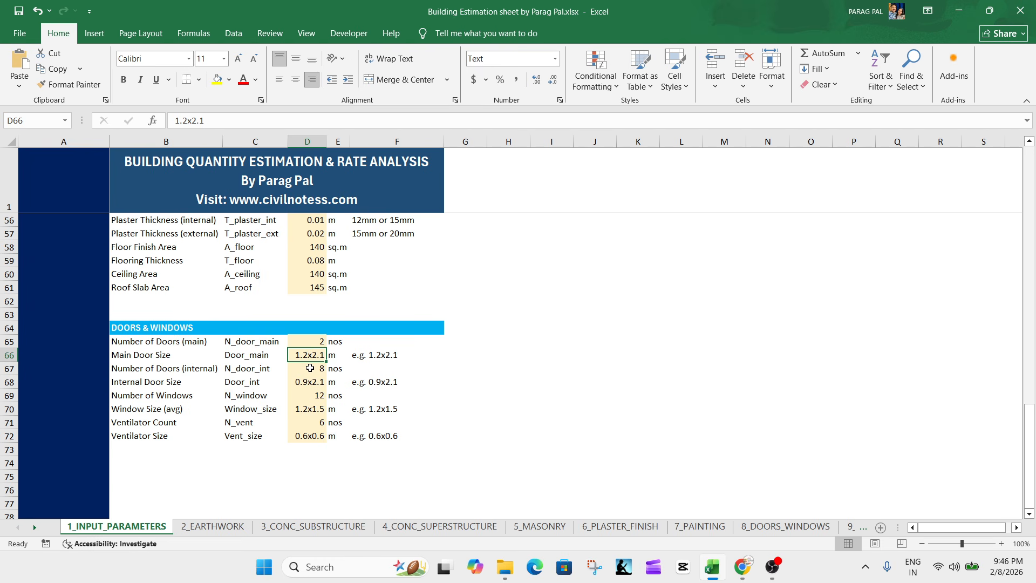
{"action": "left_click", "coordinate": [310, 368]}
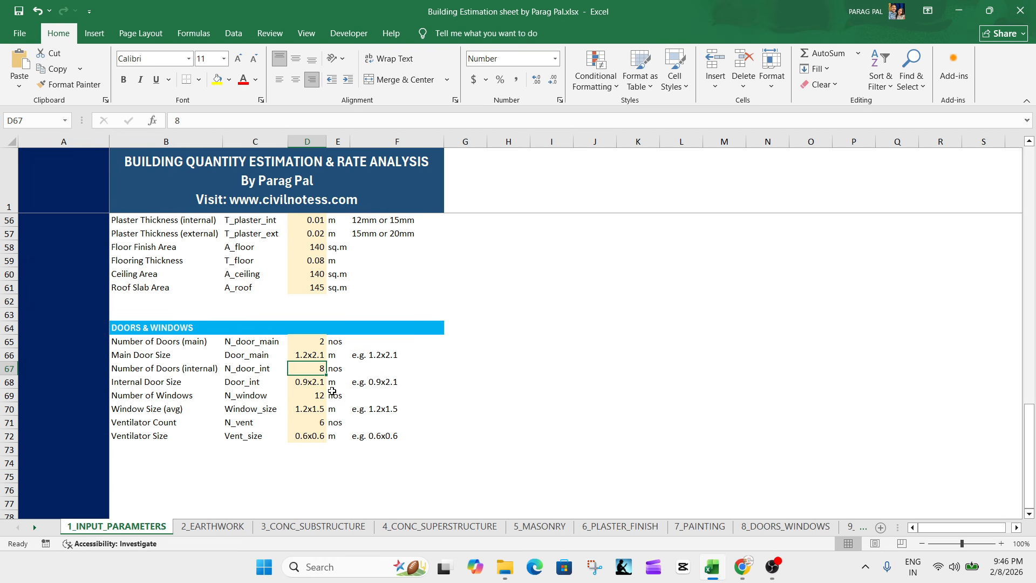
{"action": "left_click", "coordinate": [323, 396]}
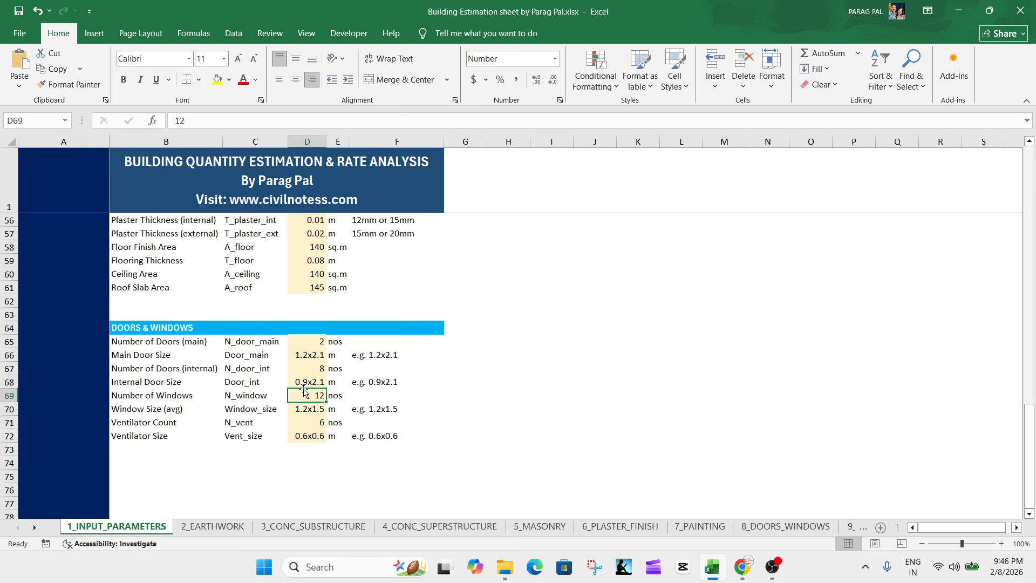
{"action": "left_click", "coordinate": [301, 424]}
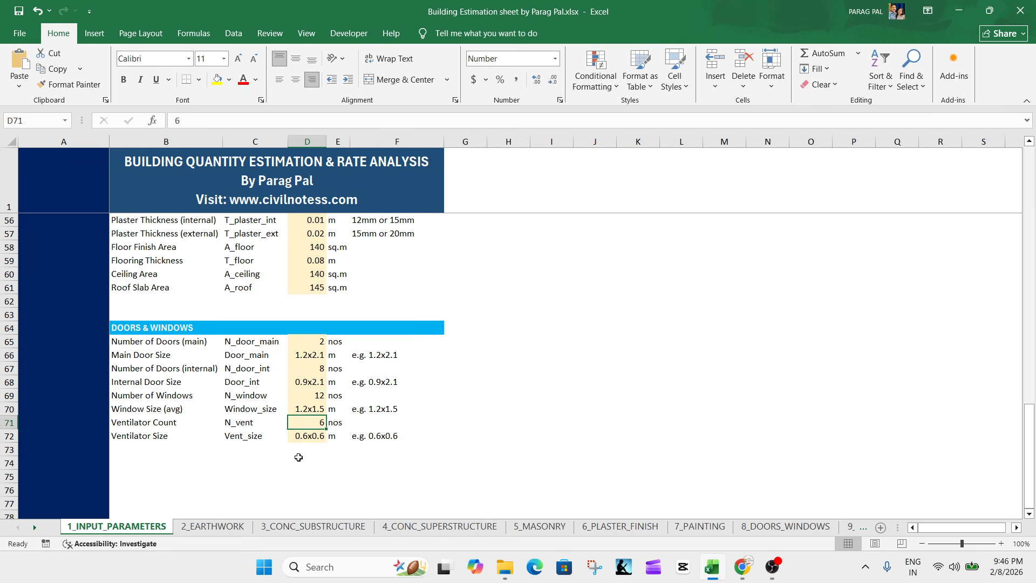
Open the Earthwork sheet from the workbook's link list and inspect the quantity formula and remark for Excavation for Footings.
{"action": "scroll", "coordinate": [301, 455], "scroll_direction": "up", "scroll_amount": 18}
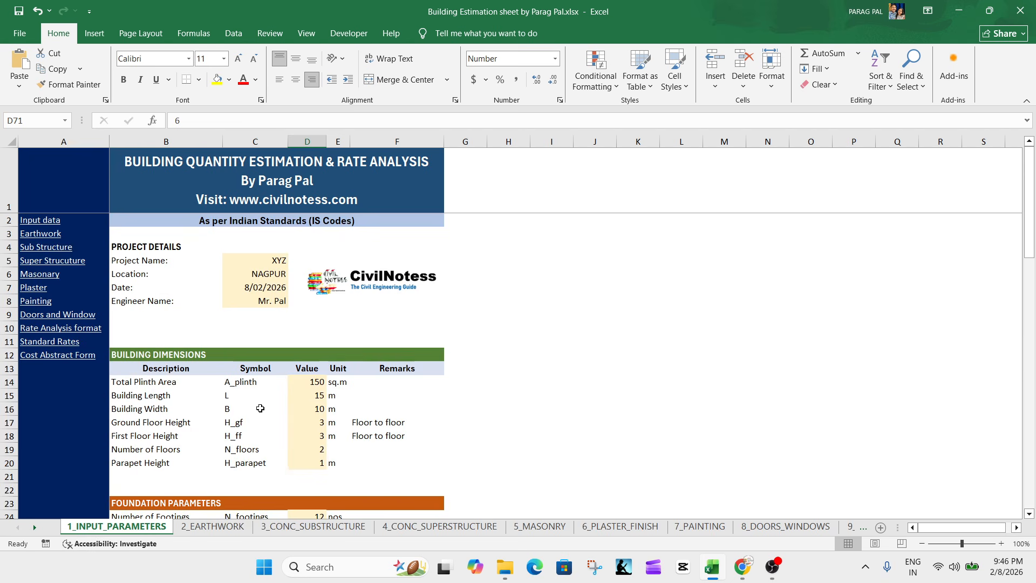
{"action": "left_click", "coordinate": [32, 235]}
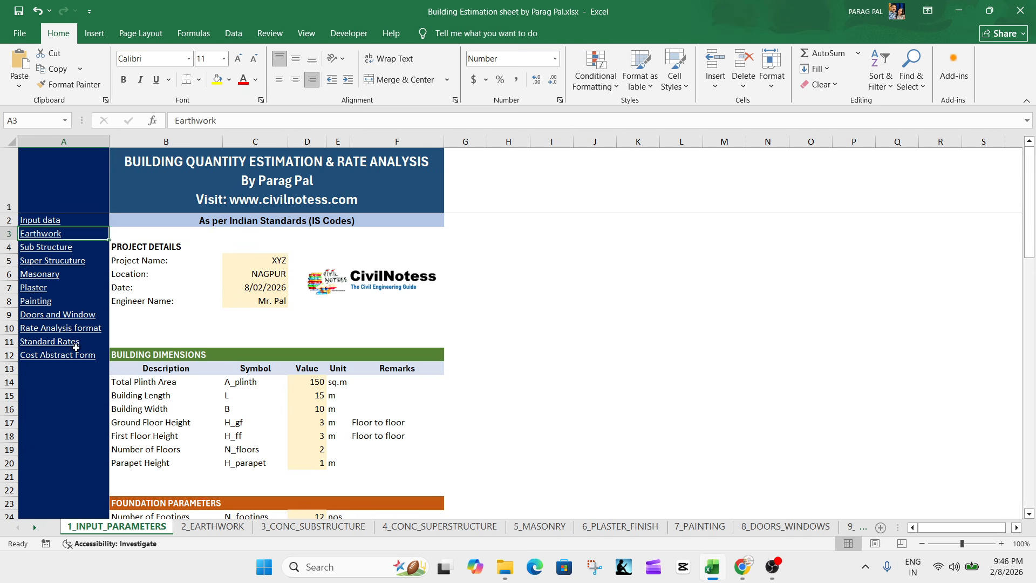
{"action": "left_click", "coordinate": [311, 326]}
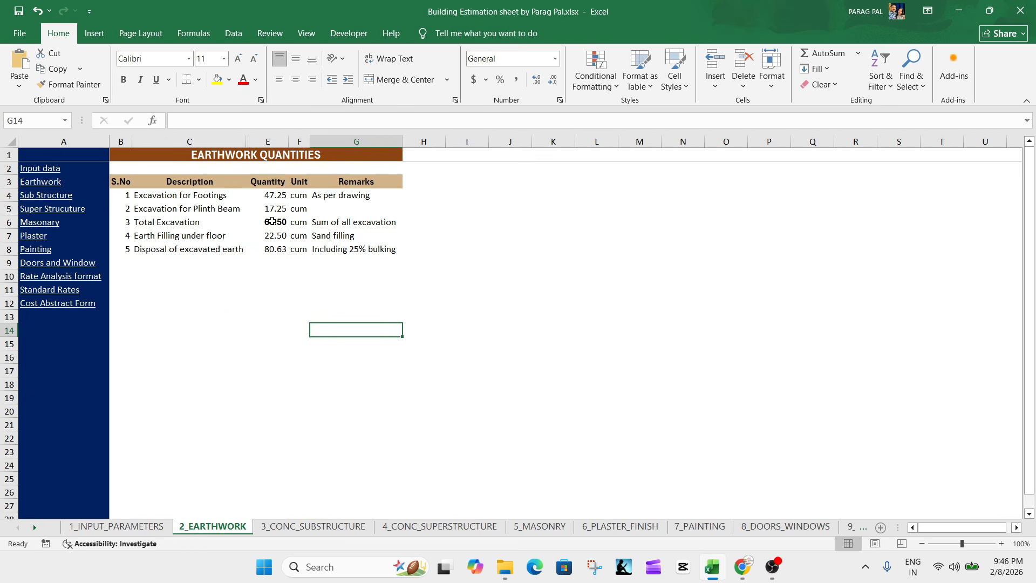
{"action": "left_click", "coordinate": [159, 197]}
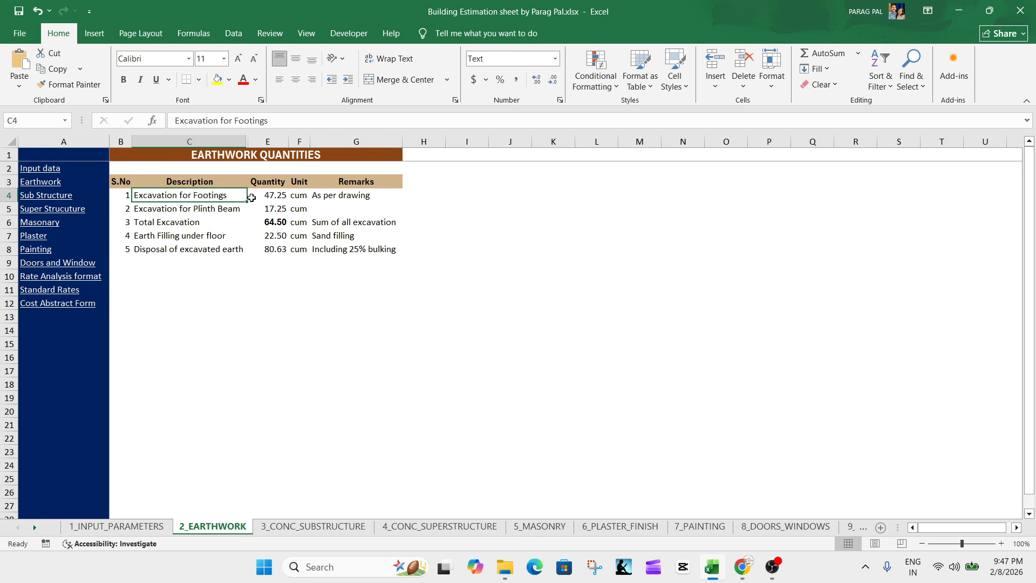
{"action": "left_click", "coordinate": [263, 195]}
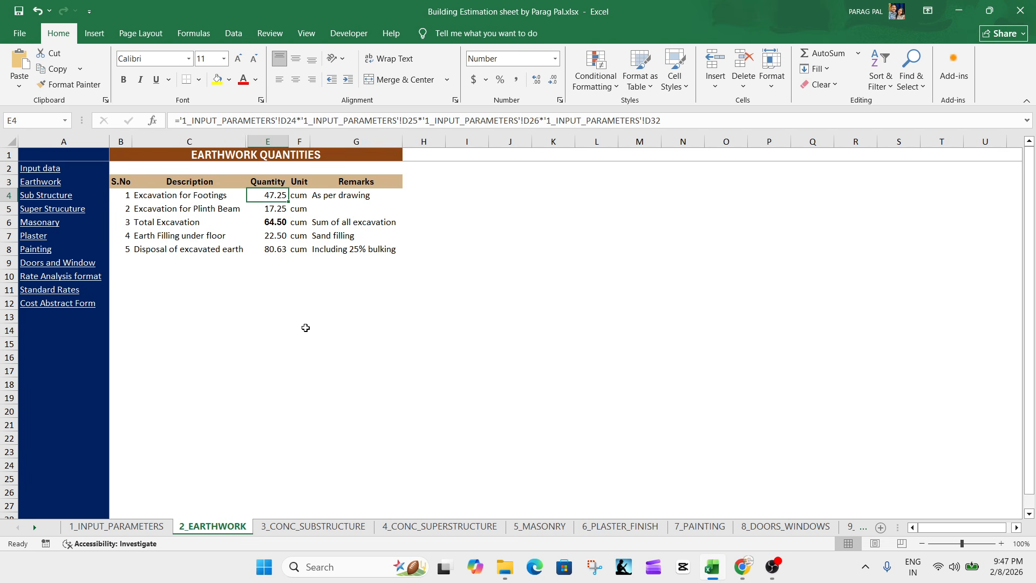
{"action": "left_click", "coordinate": [341, 199]}
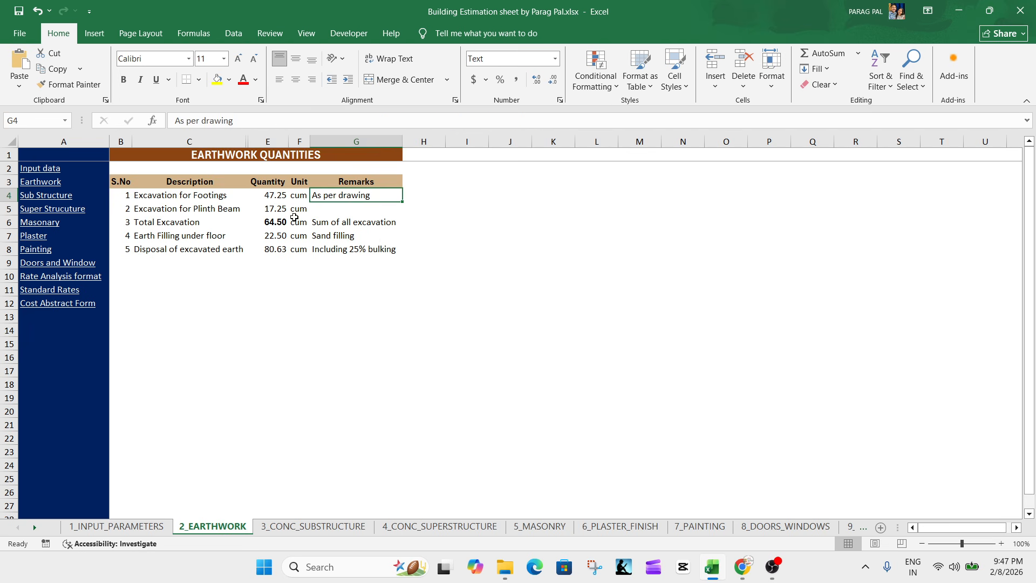
{"action": "left_click", "coordinate": [270, 193]}
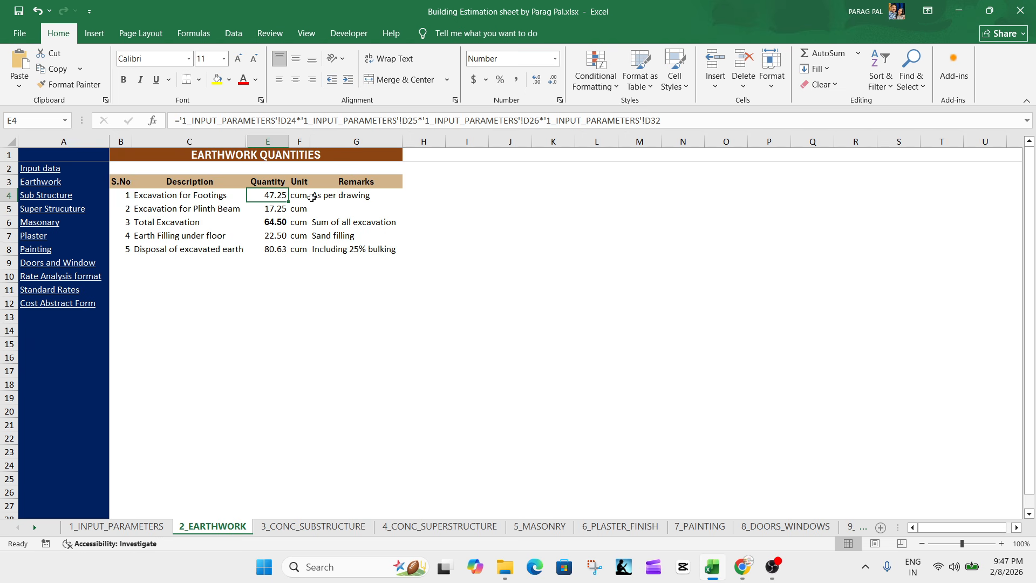
Inspect the quantity formulas for plinth beam excavation, total excavation, earth filling under floor and disposal of excavated earth.
{"action": "key", "text": "Down"}
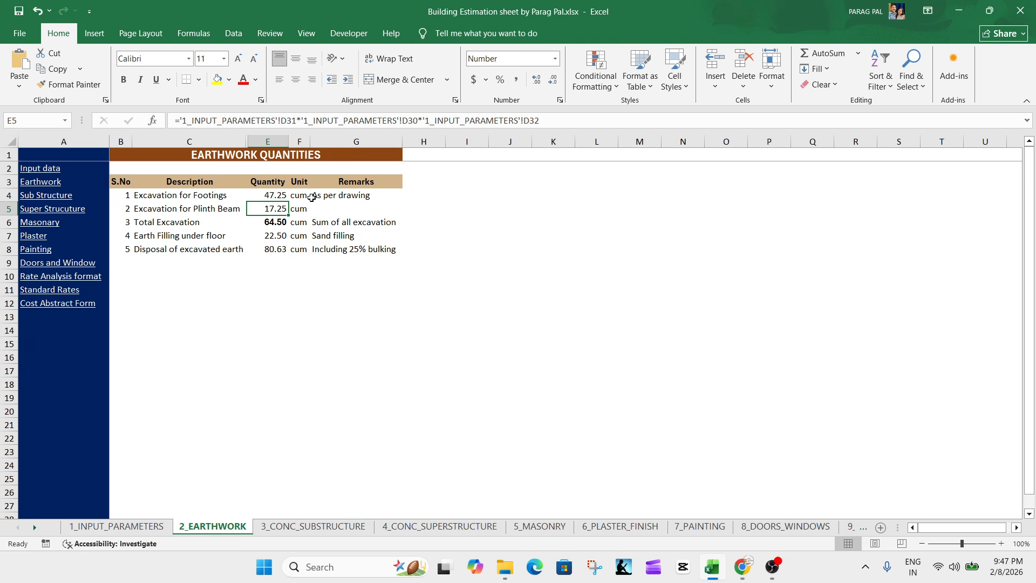
{"action": "key", "text": "Down"}
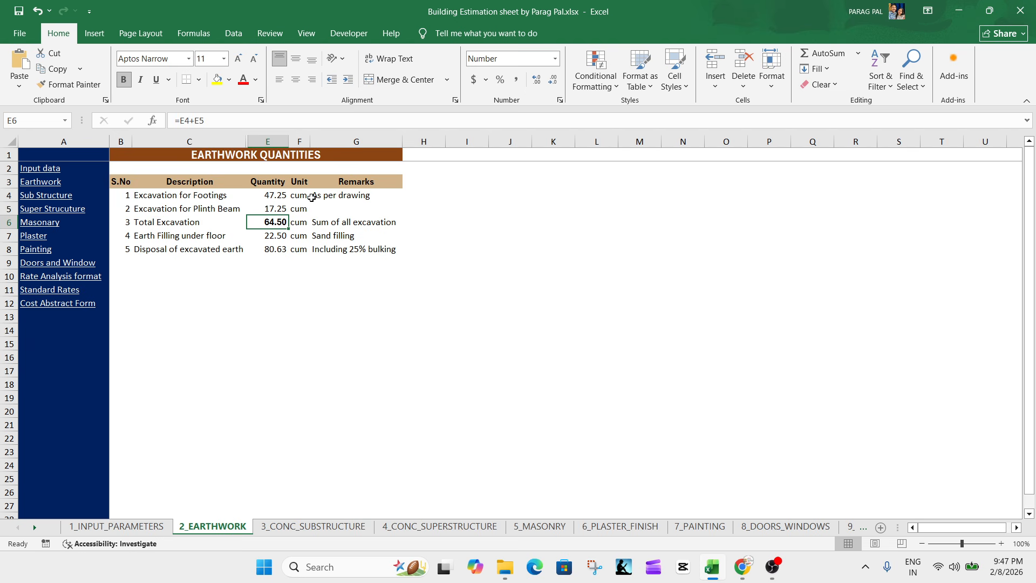
{"action": "key", "text": "Up"}
{"action": "key", "text": "Up"}
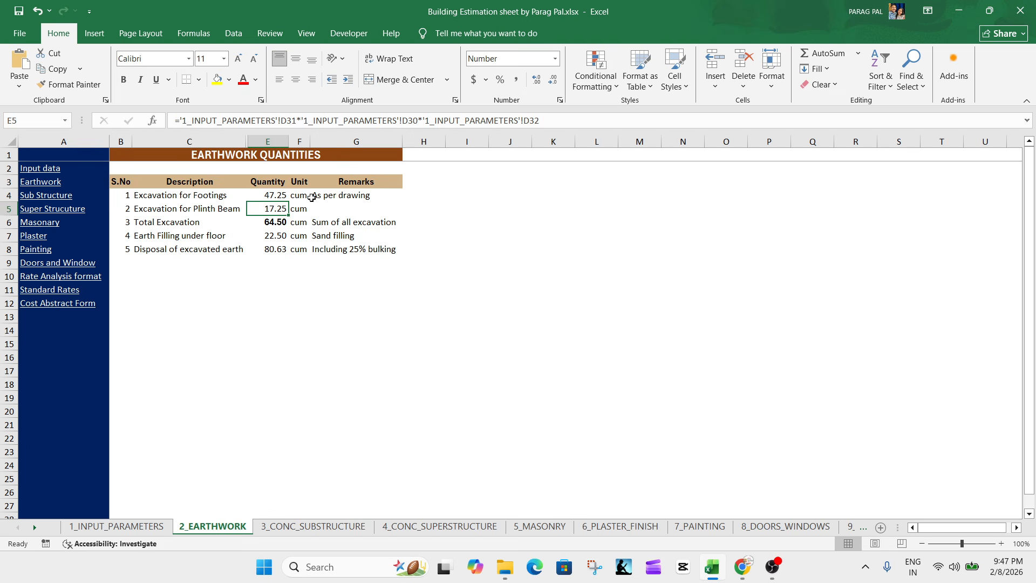
{"action": "key", "text": "Down"}
{"action": "key", "text": "Down"}
{"action": "key", "text": "Down"}
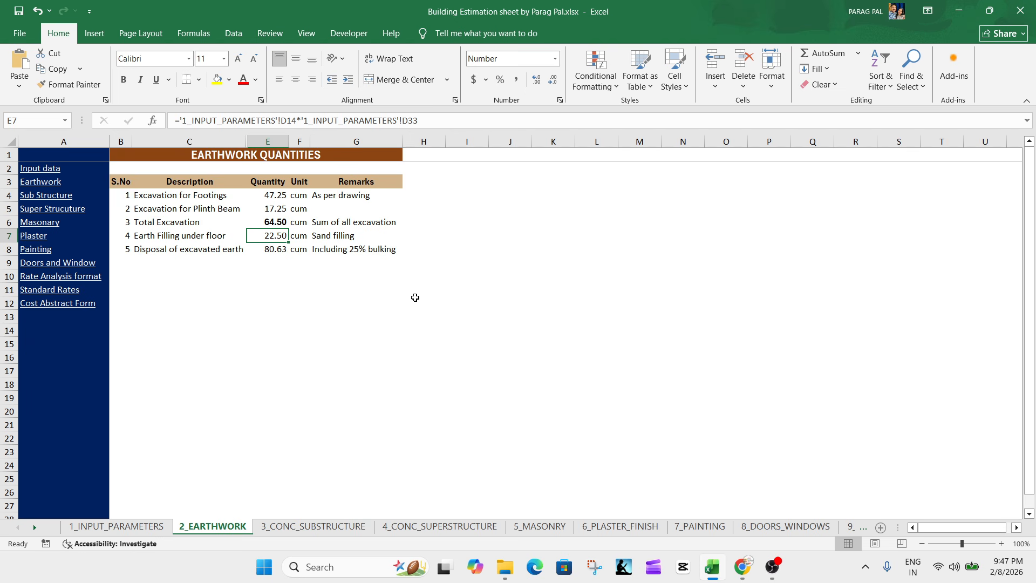
{"action": "key", "text": "Down"}
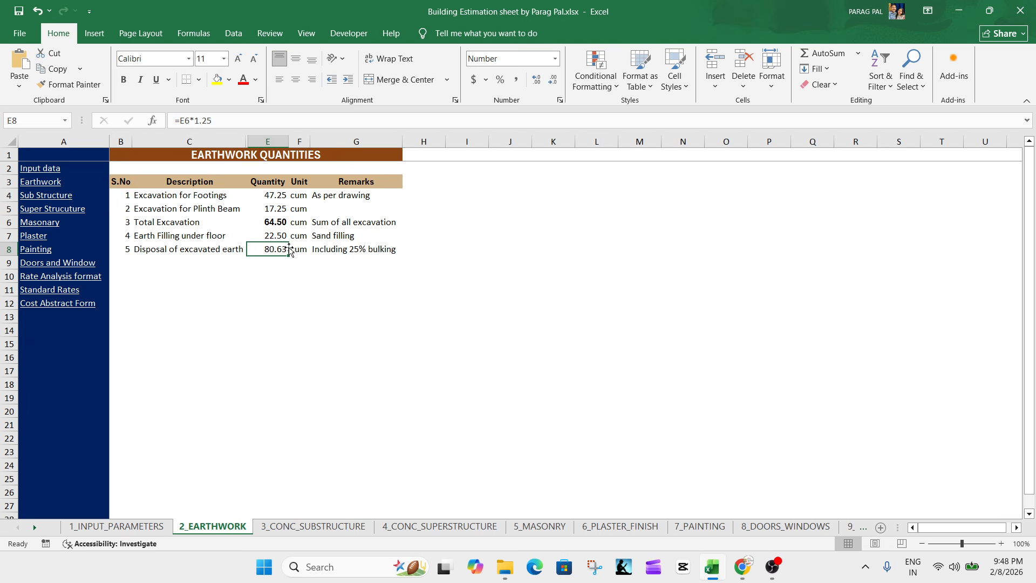
Open the Sub Structure sheet from the link list and review its PCC, RCC, reinforcement steel and formwork section headings.
{"action": "left_click", "coordinate": [55, 198]}
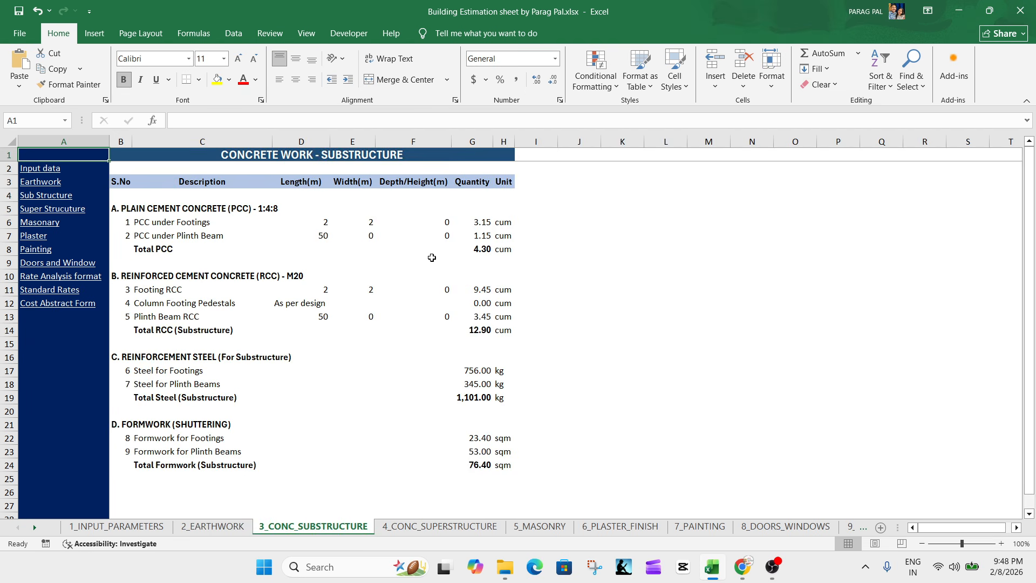
{"action": "scroll", "coordinate": [219, 297], "scroll_direction": "down", "scroll_amount": 3}
{"action": "scroll", "coordinate": [223, 304], "scroll_direction": "up", "scroll_amount": 3}
{"action": "left_click", "coordinate": [149, 209]}
{"action": "left_click", "coordinate": [144, 278]}
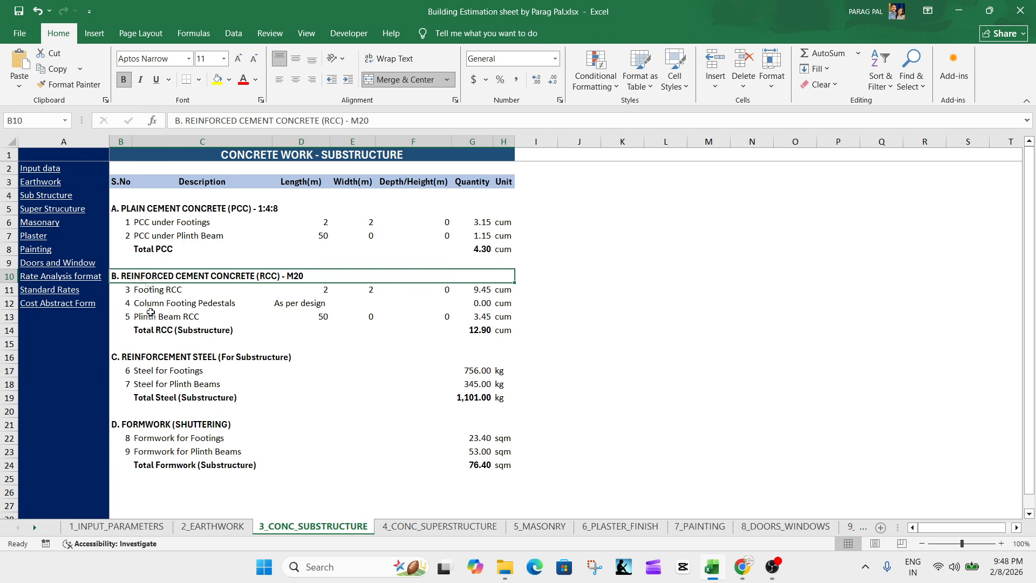
{"action": "left_click", "coordinate": [143, 356]}
{"action": "left_click", "coordinate": [141, 425]}
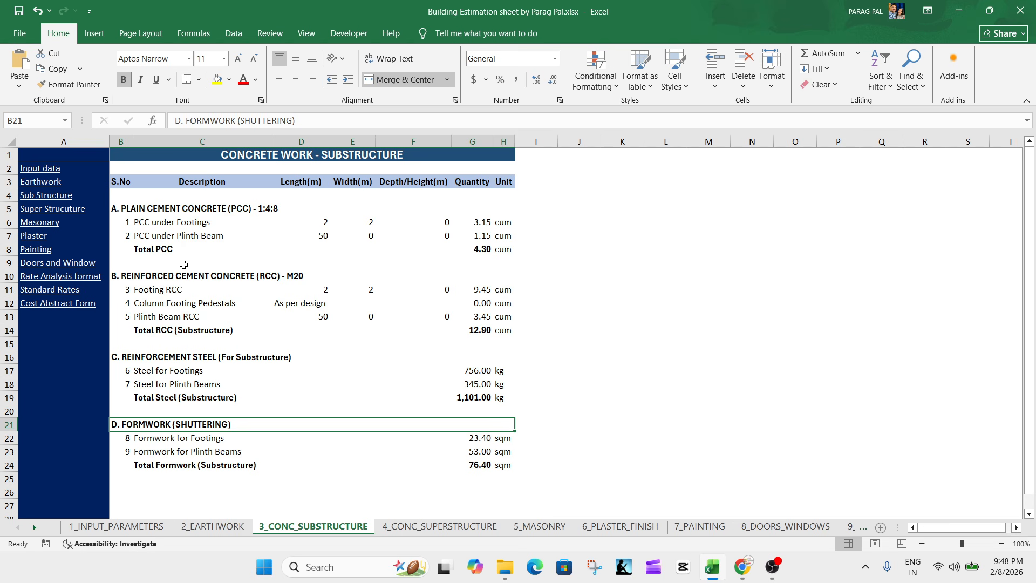
Inspect the total formulas of the substructure's PCC, RCC, reinforcement steel and formwork sections.
{"action": "left_click", "coordinate": [201, 211]}
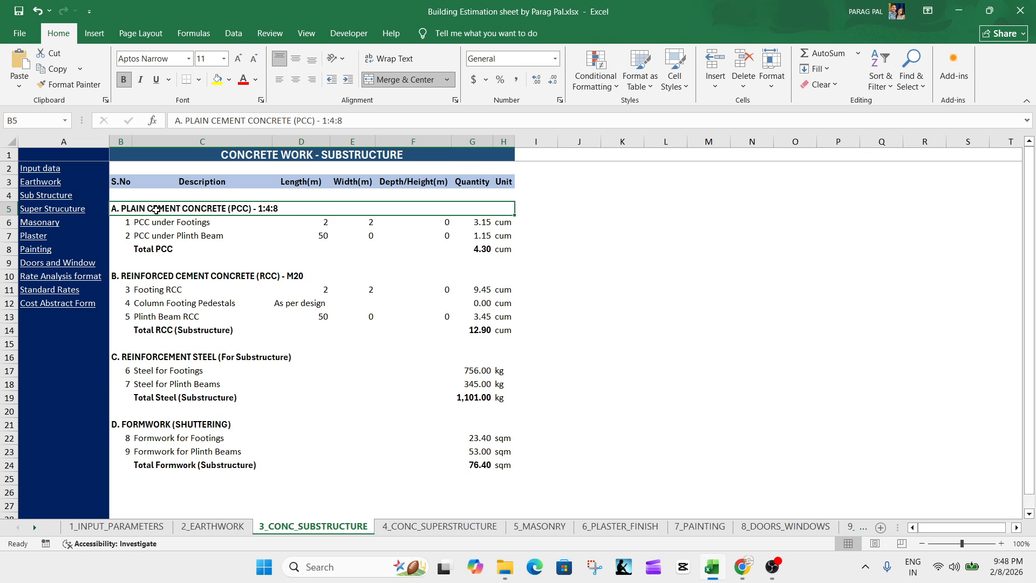
{"action": "left_click", "coordinate": [475, 247]}
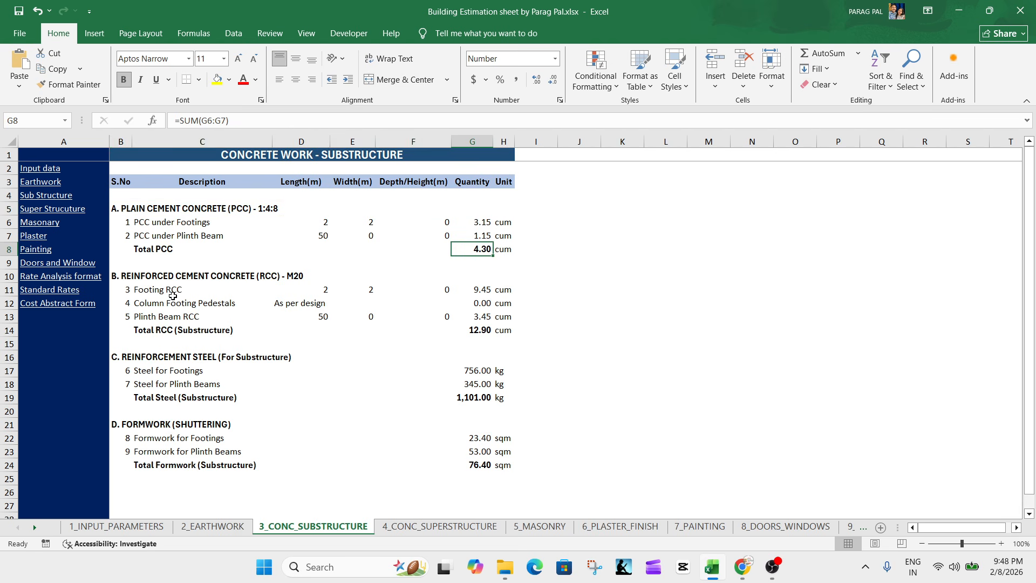
{"action": "left_click", "coordinate": [156, 275]}
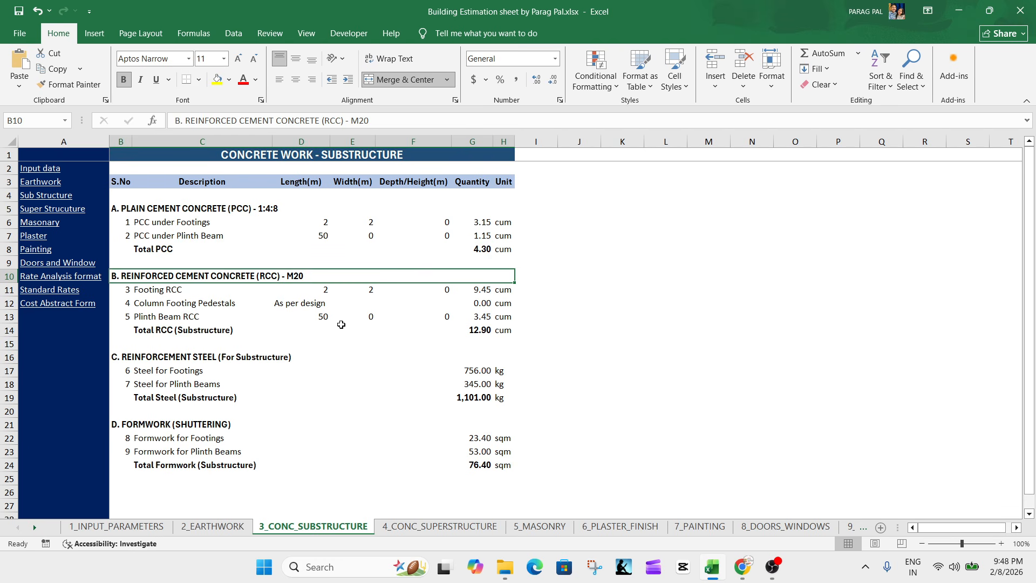
{"action": "left_click", "coordinate": [476, 330]}
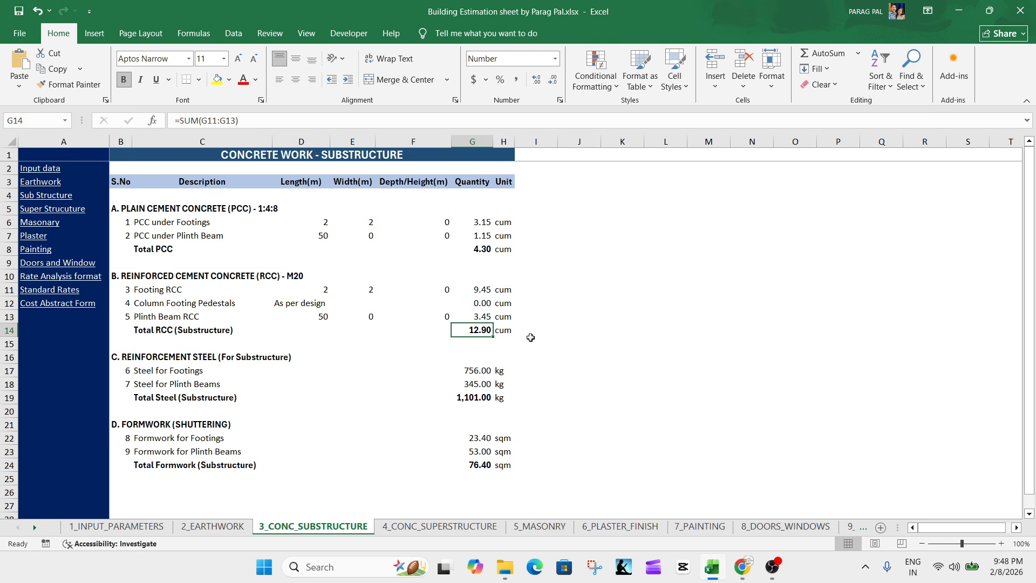
{"action": "left_click", "coordinate": [259, 354]}
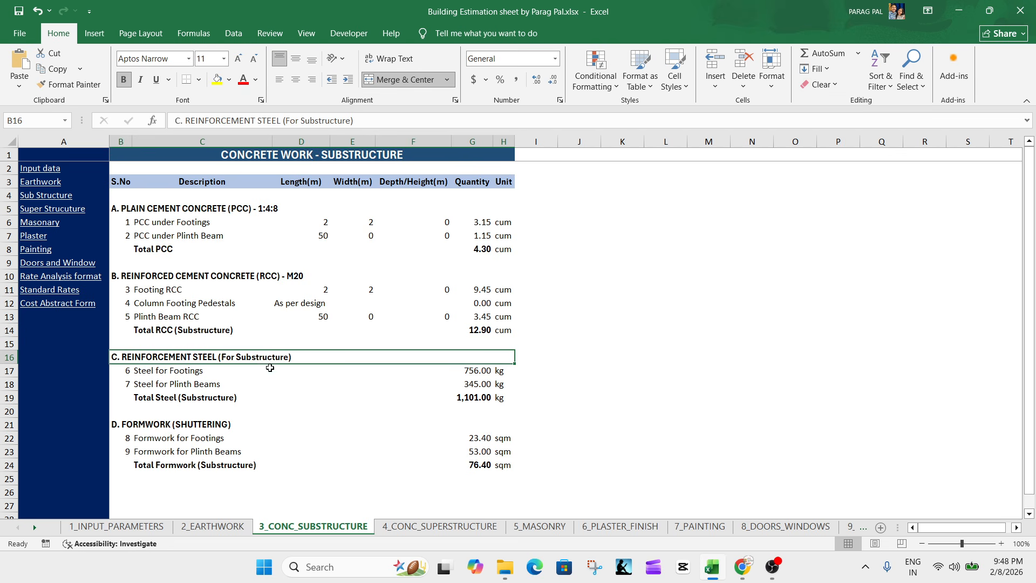
{"action": "left_click", "coordinate": [459, 397]}
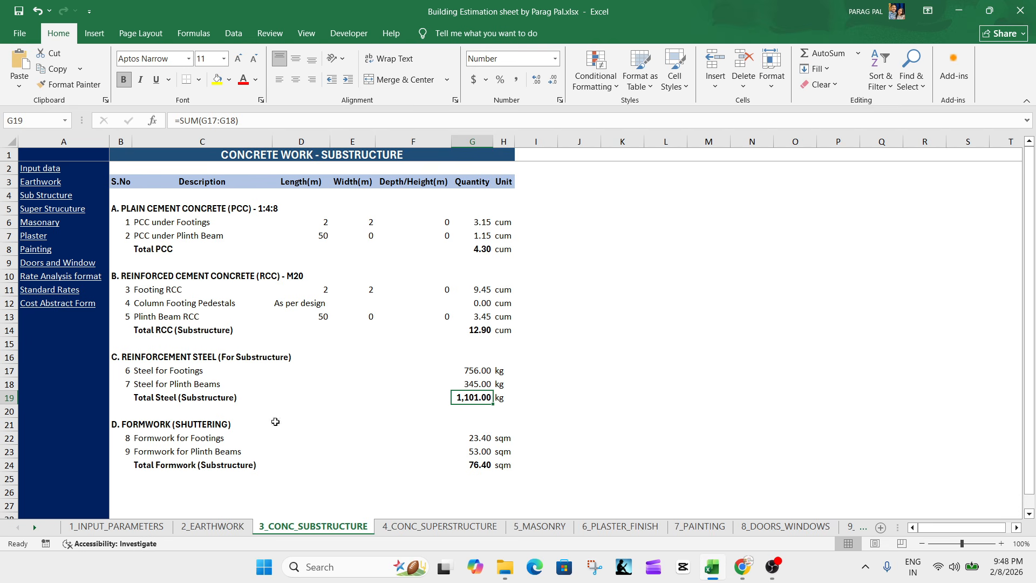
{"action": "left_click", "coordinate": [229, 423]}
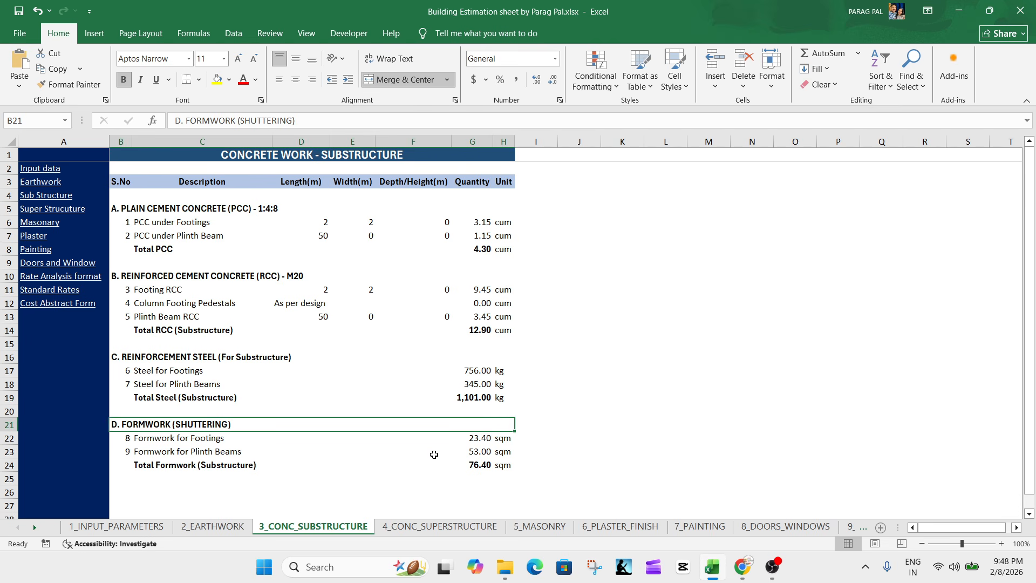
{"action": "left_click", "coordinate": [477, 464]}
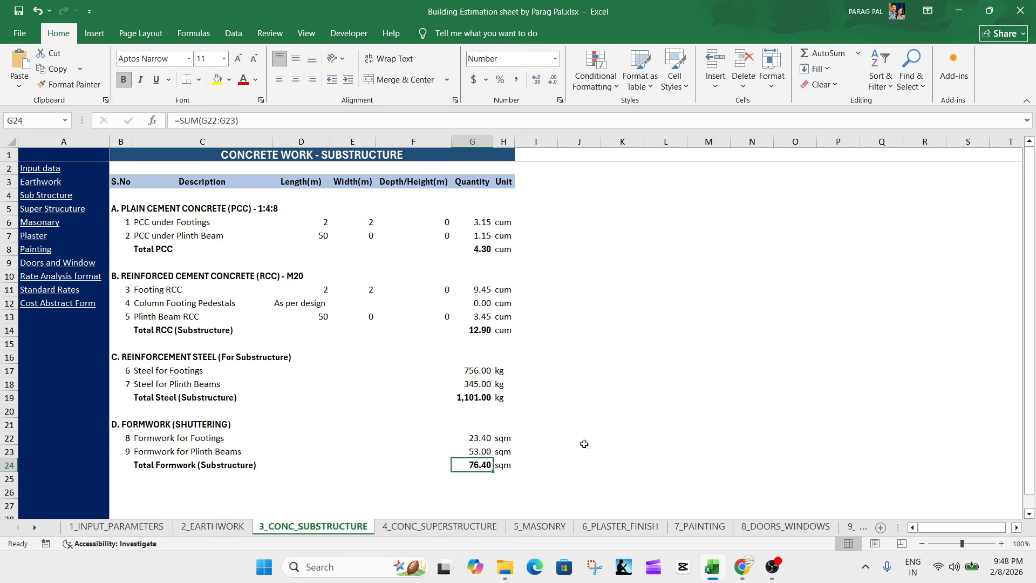
Open the superstructure sheet from the link list and inspect the quantity formulas for column concrete, steel and formwork.
{"action": "left_click", "coordinate": [67, 210]}
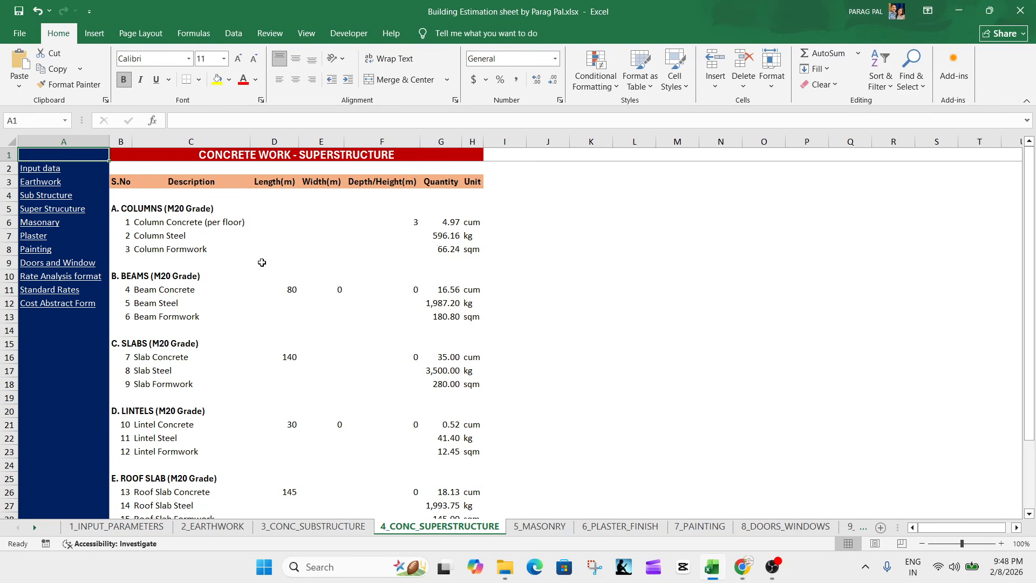
{"action": "left_click", "coordinate": [149, 209]}
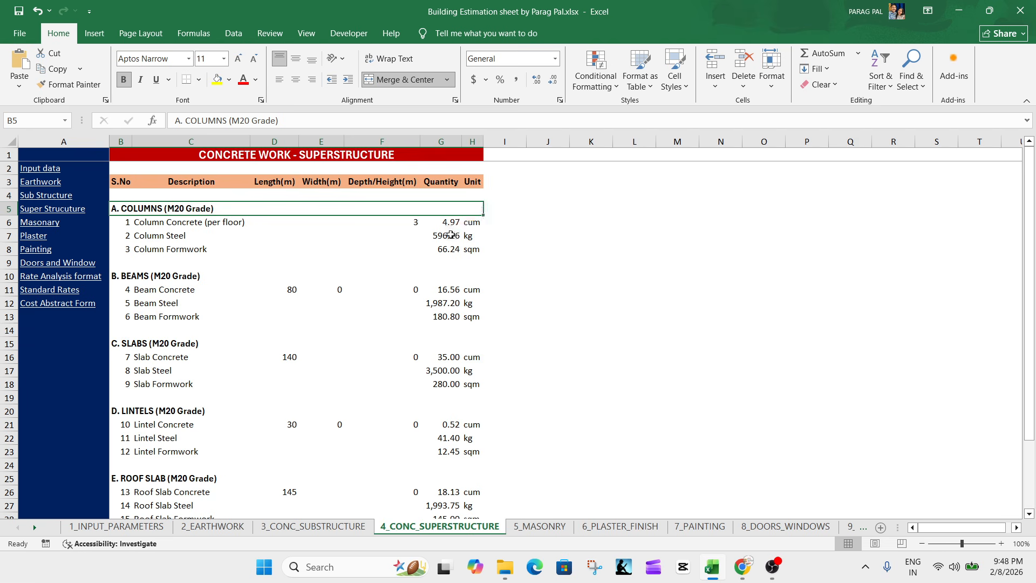
{"action": "left_click", "coordinate": [178, 222]}
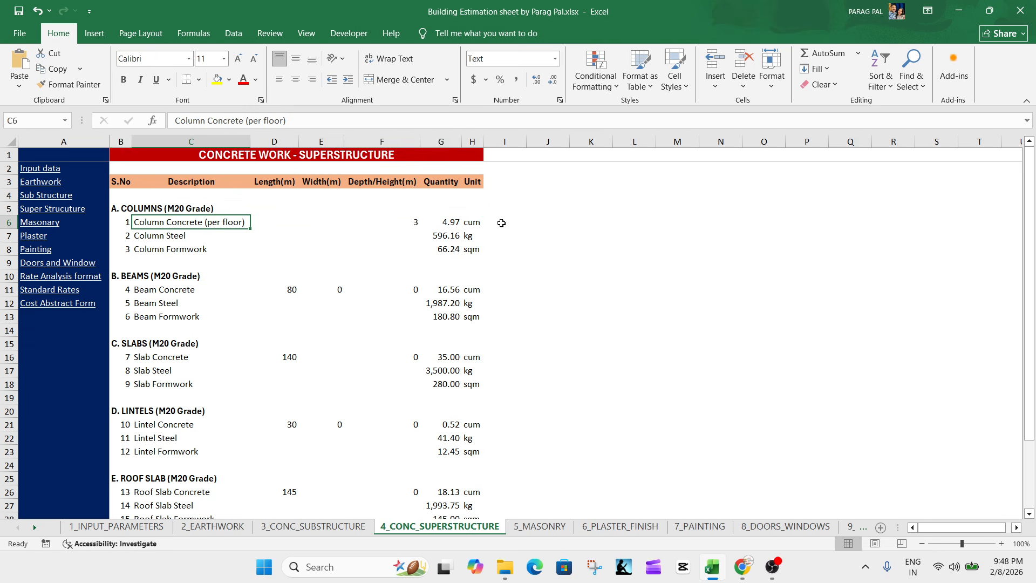
{"action": "left_click", "coordinate": [440, 221]}
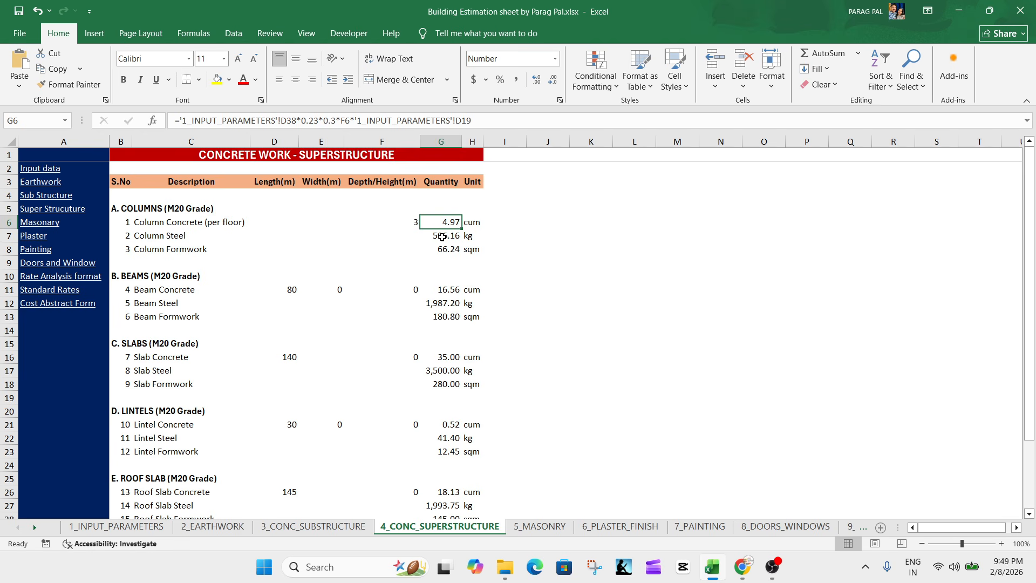
{"action": "left_click", "coordinate": [442, 237]}
{"action": "left_click", "coordinate": [435, 252]}
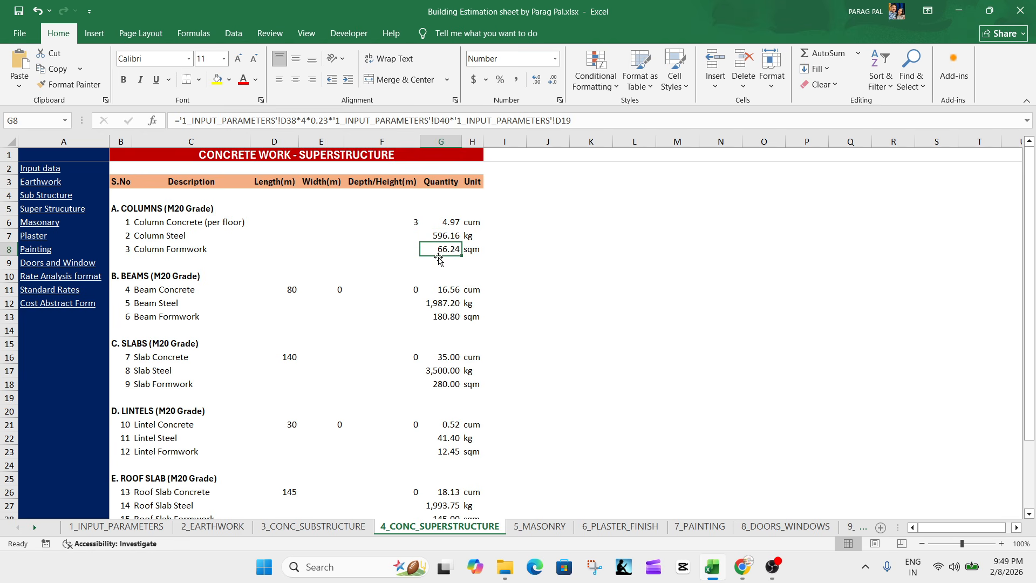
Review the column, beam and slab blocks of the superstructure sheet and check the Beam Concrete length and width references.
{"action": "left_click_drag", "start_coordinate": [156, 210], "coordinate": [216, 253]}
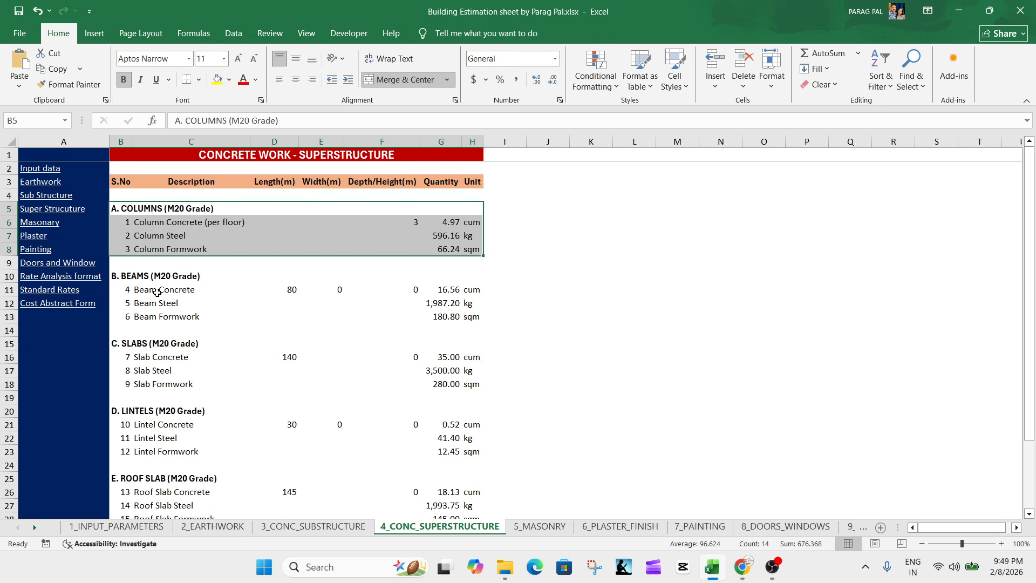
{"action": "left_click_drag", "start_coordinate": [156, 276], "coordinate": [370, 316]}
{"action": "scroll", "coordinate": [242, 312], "scroll_direction": "down", "scroll_amount": 2}
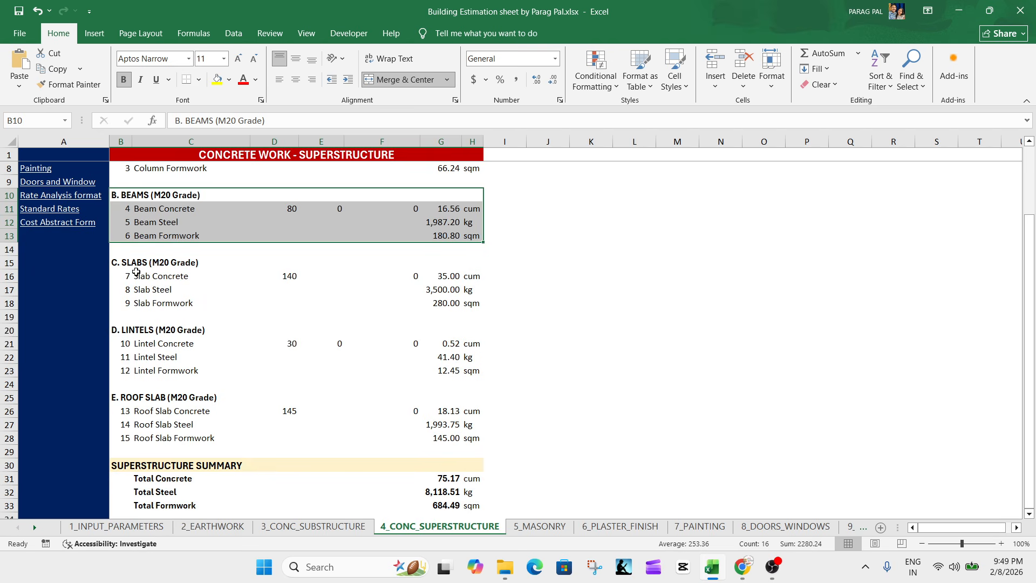
{"action": "left_click_drag", "start_coordinate": [135, 272], "coordinate": [347, 296]}
{"action": "scroll", "coordinate": [258, 282], "scroll_direction": "up", "scroll_amount": 2}
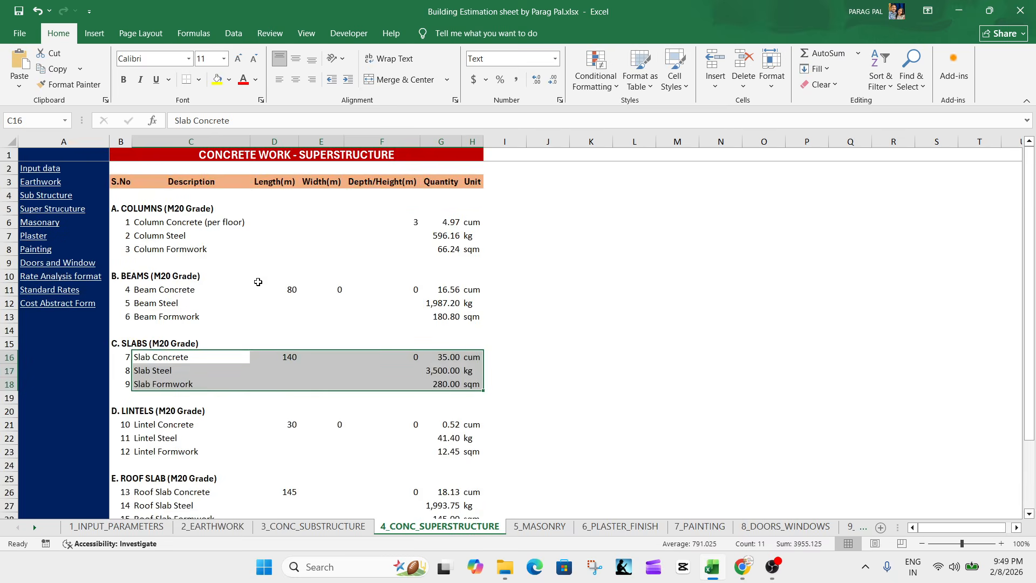
{"action": "left_click", "coordinate": [284, 288]}
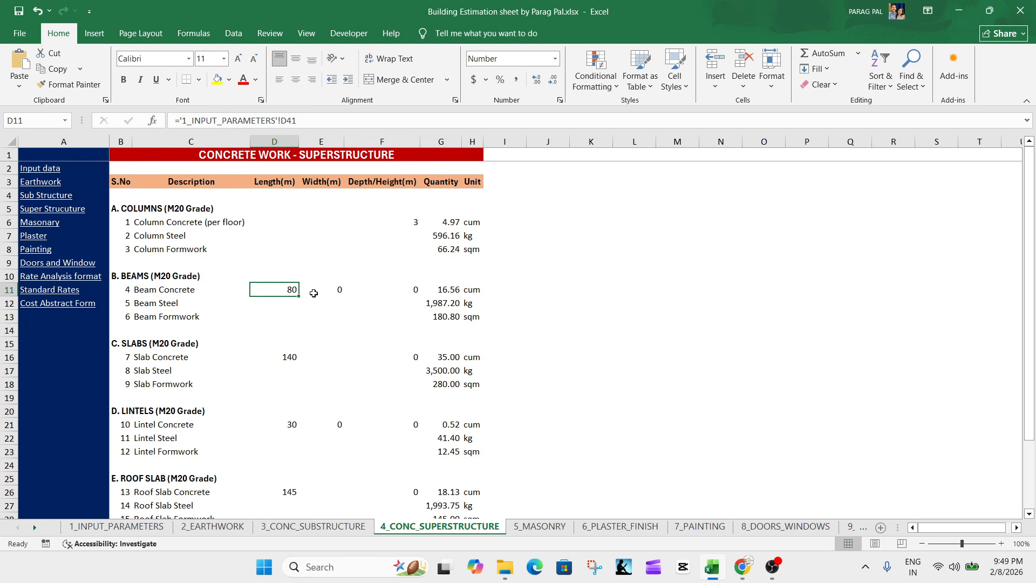
{"action": "left_click", "coordinate": [331, 290]}
Review the slabs section and inspect the Total Concrete, Total Steel and Total Formwork formulas in the superstructure summary.
{"action": "scroll", "coordinate": [301, 316], "scroll_direction": "down", "scroll_amount": 1}
{"action": "scroll", "coordinate": [273, 346], "scroll_direction": "down", "scroll_amount": 2}
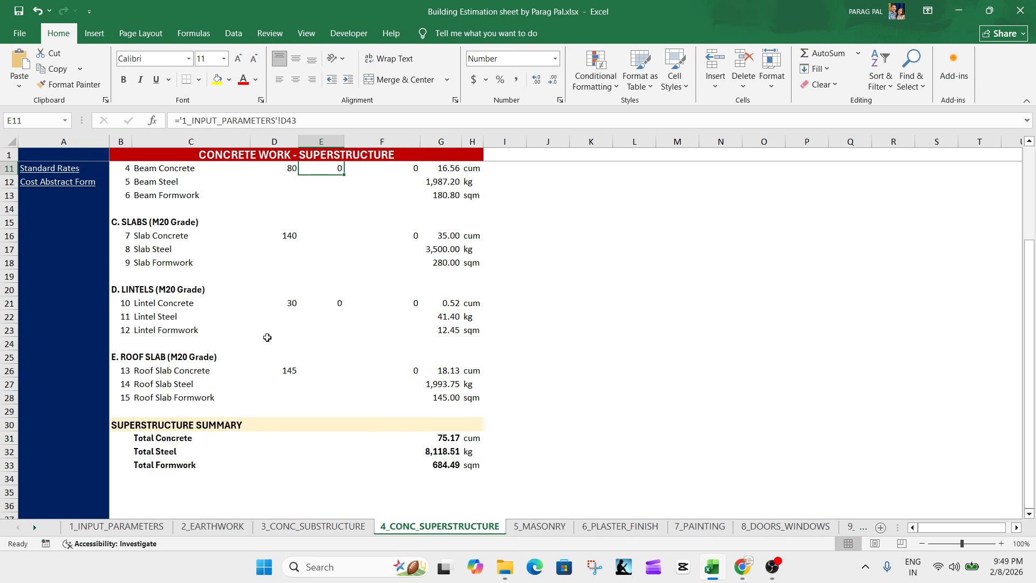
{"action": "left_click_drag", "start_coordinate": [162, 223], "coordinate": [248, 280]}
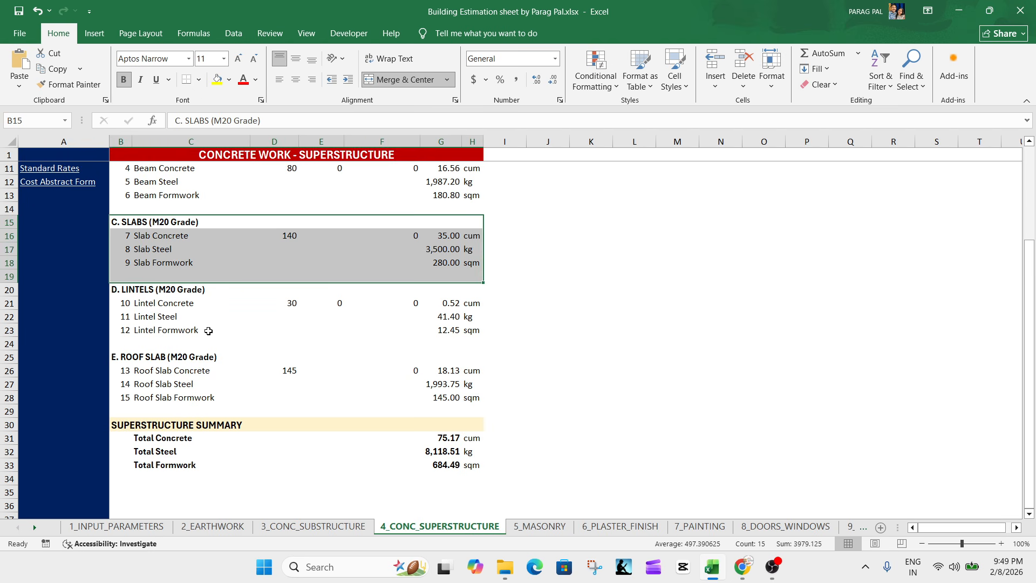
{"action": "scroll", "coordinate": [270, 366], "scroll_direction": "down", "scroll_amount": 2}
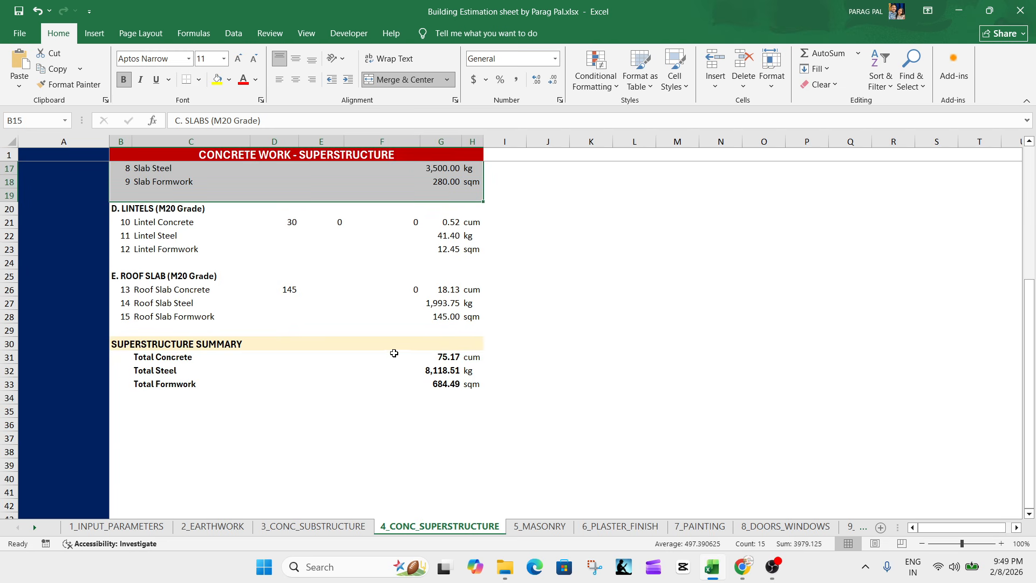
{"action": "left_click", "coordinate": [433, 359]}
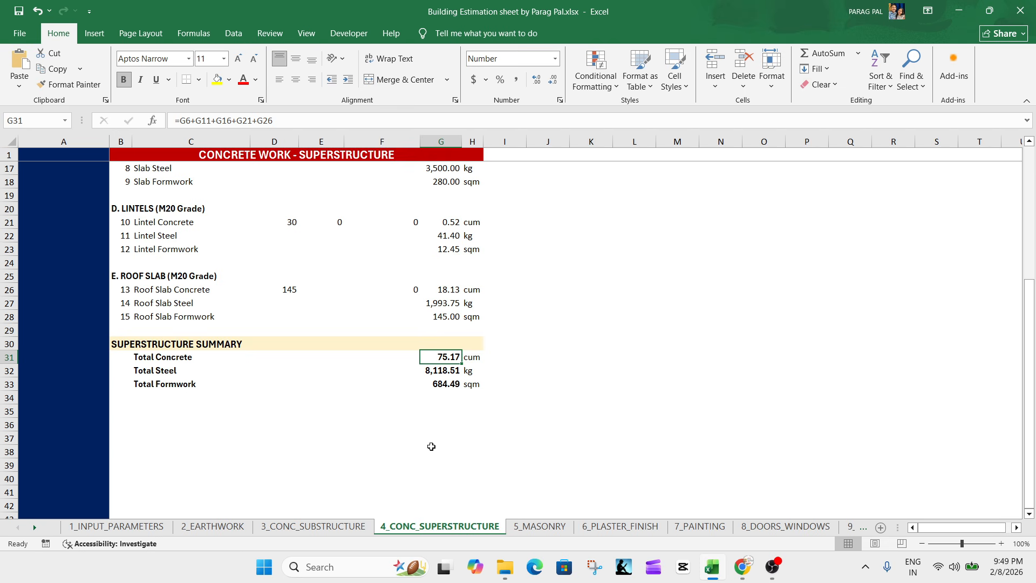
{"action": "key", "text": "Down"}
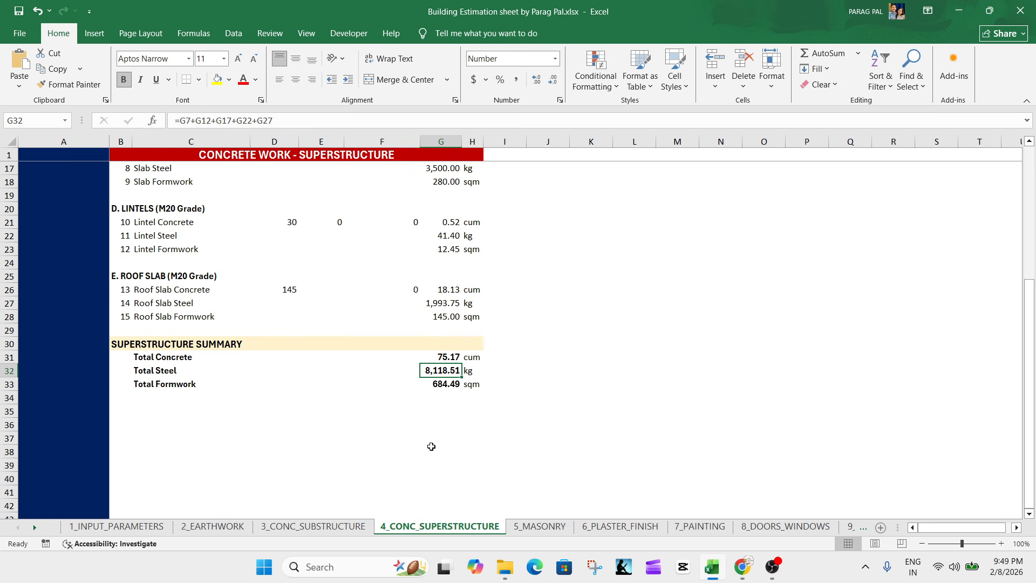
{"action": "key", "text": "Down"}
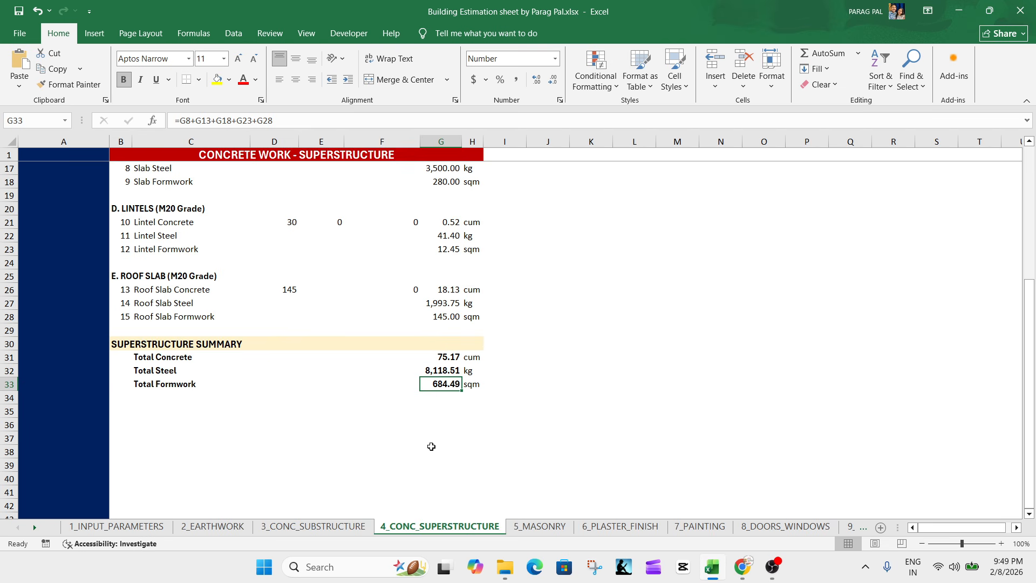
{"action": "scroll", "coordinate": [372, 389], "scroll_direction": "up", "scroll_amount": 5}
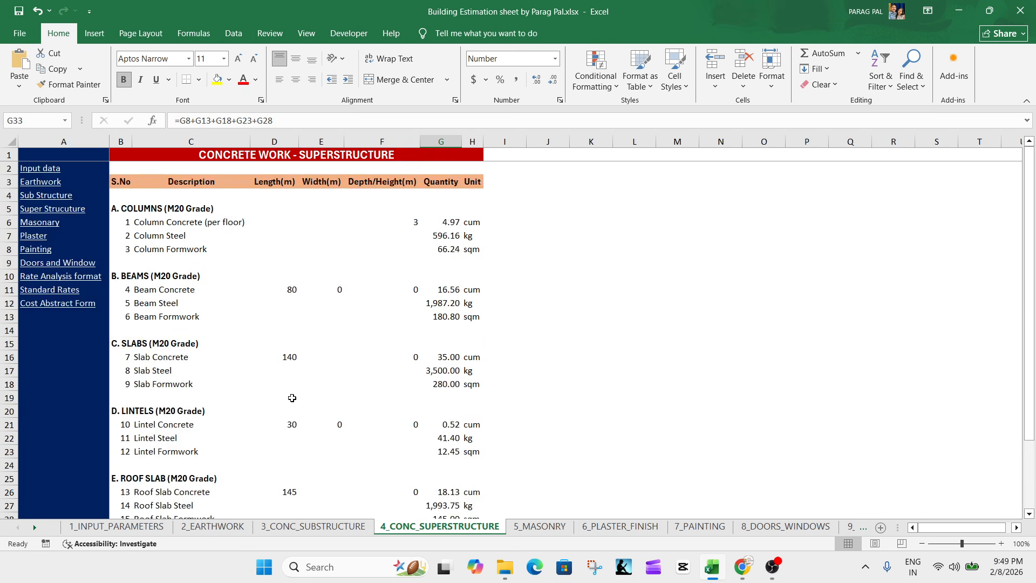
Open the masonry sheet from the link list and inspect the net wall area formulas for the 230 mm and 115 mm brick masonry.
{"action": "left_click", "coordinate": [32, 224]}
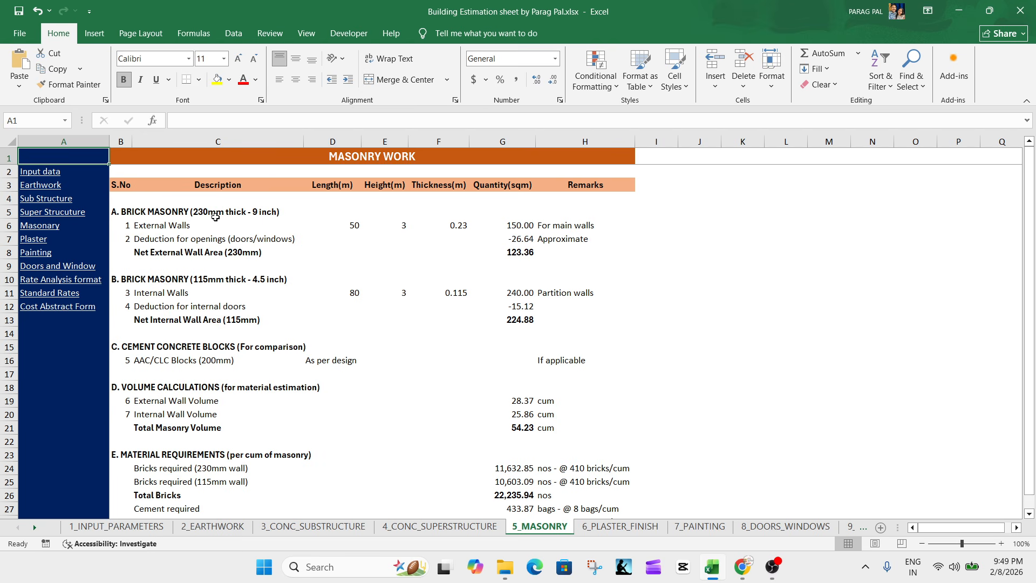
{"action": "left_click", "coordinate": [216, 216]}
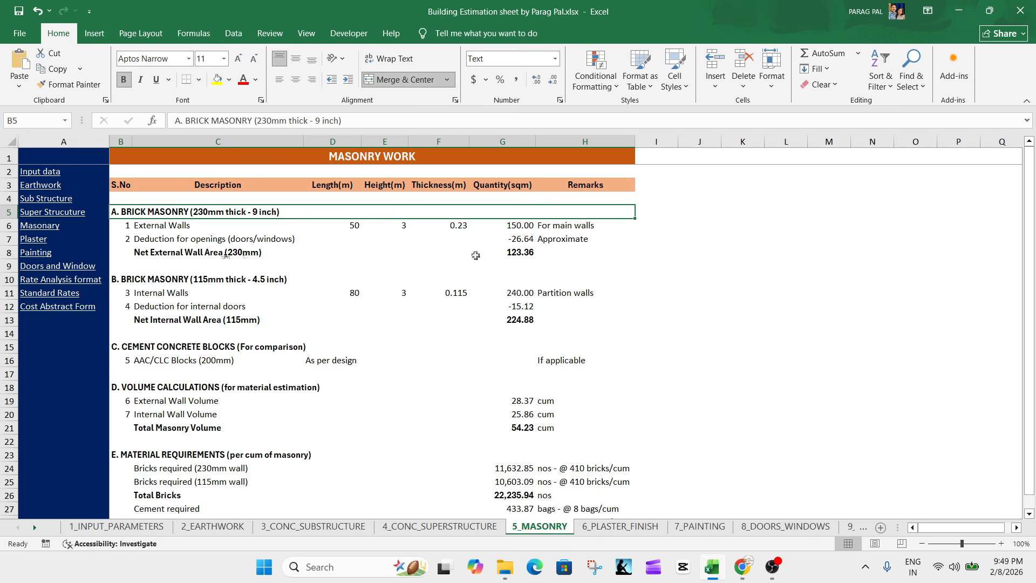
{"action": "left_click", "coordinate": [528, 251]}
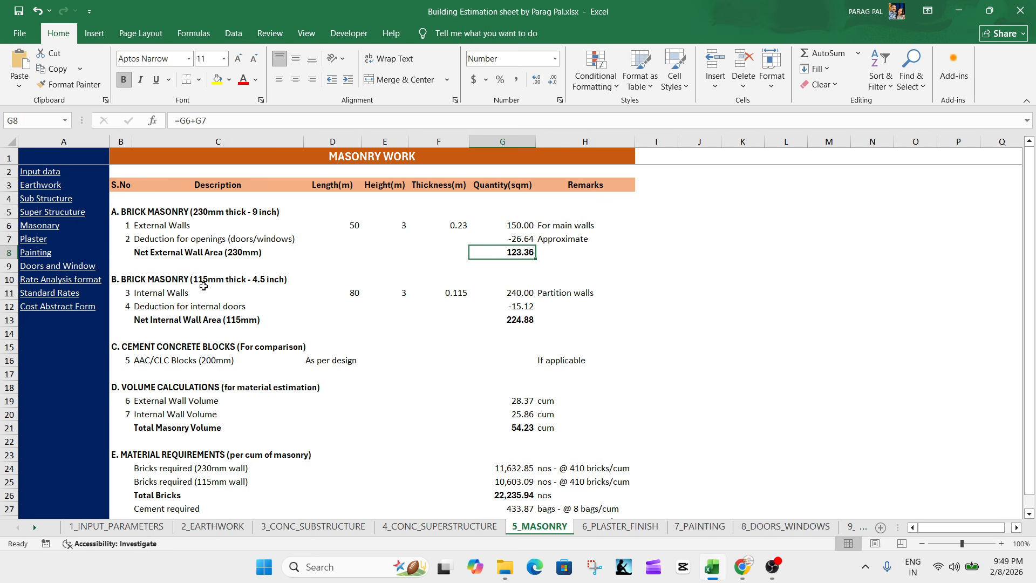
{"action": "left_click", "coordinate": [519, 323]}
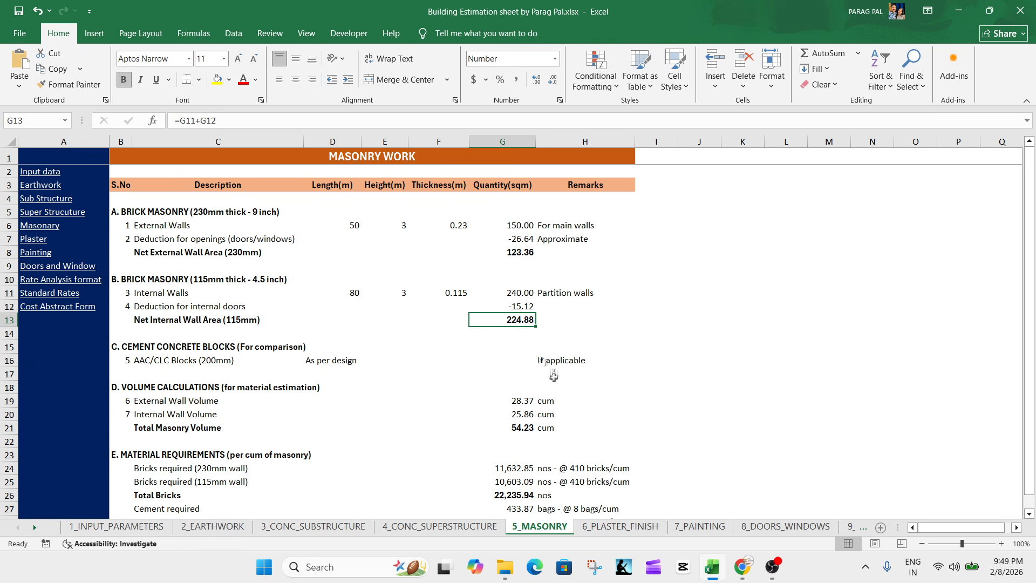
Check the AAC/CLC Blocks quantity entry and inspect the Total Masonry Volume formula under Volume Calculations.
{"action": "left_click", "coordinate": [185, 350]}
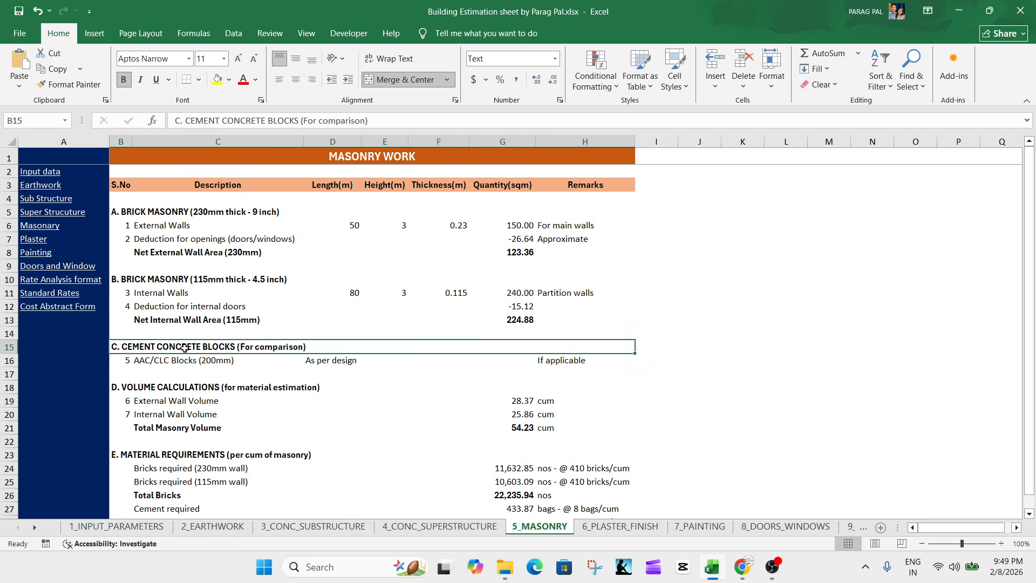
{"action": "left_click", "coordinate": [530, 363]}
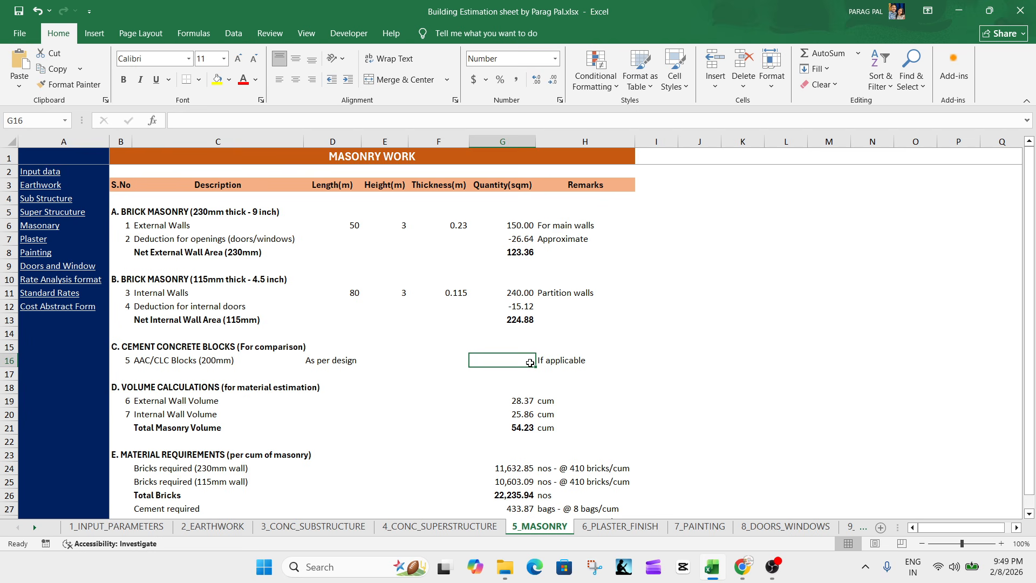
{"action": "left_click", "coordinate": [215, 391]}
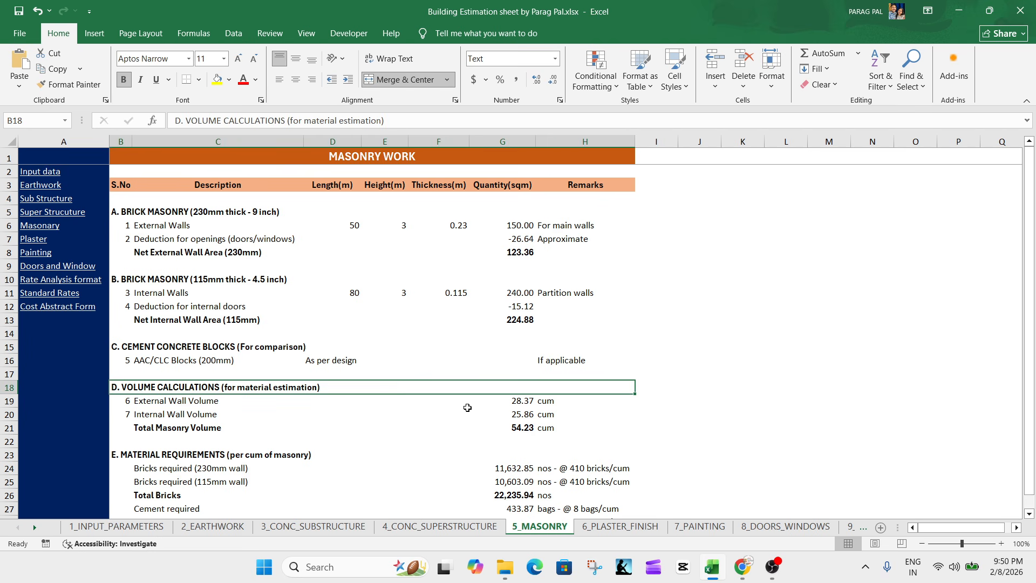
{"action": "left_click", "coordinate": [523, 429]}
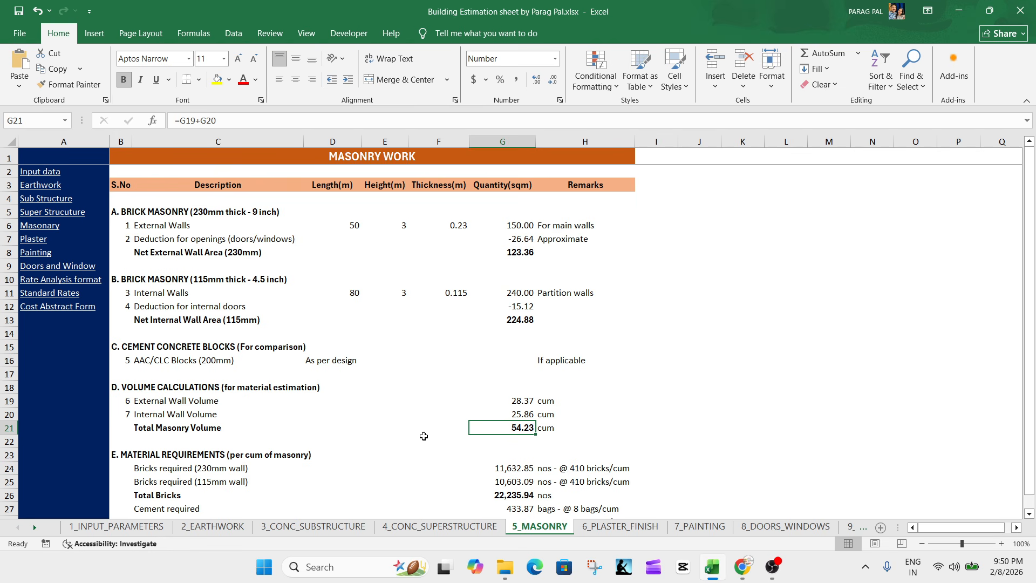
Inspect the brick, Total Bricks, cement and sand formulas under Material Requirements in the masonry sheet.
{"action": "scroll", "coordinate": [423, 436], "scroll_direction": "down", "scroll_amount": 2}
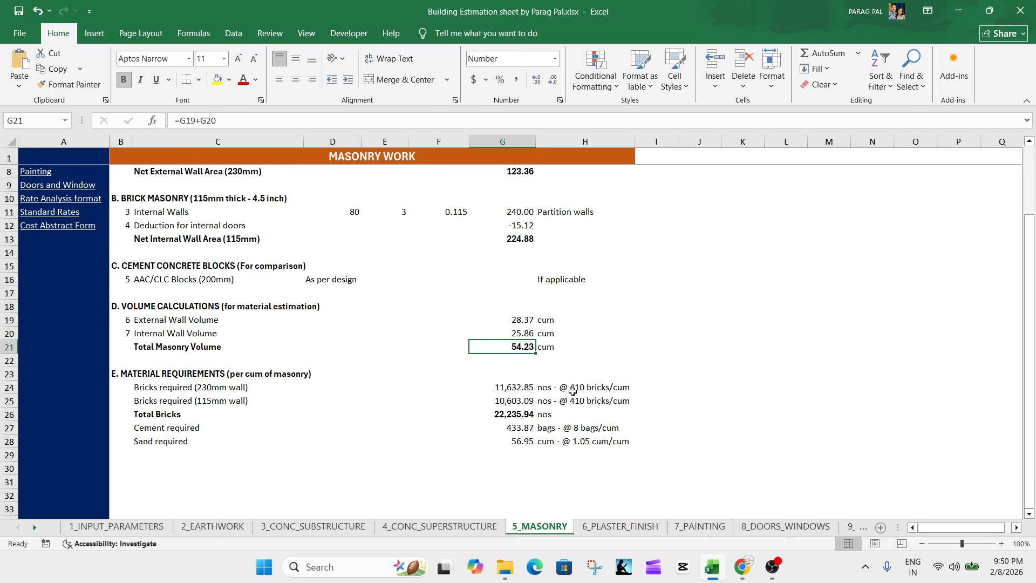
{"action": "left_click", "coordinate": [520, 389]}
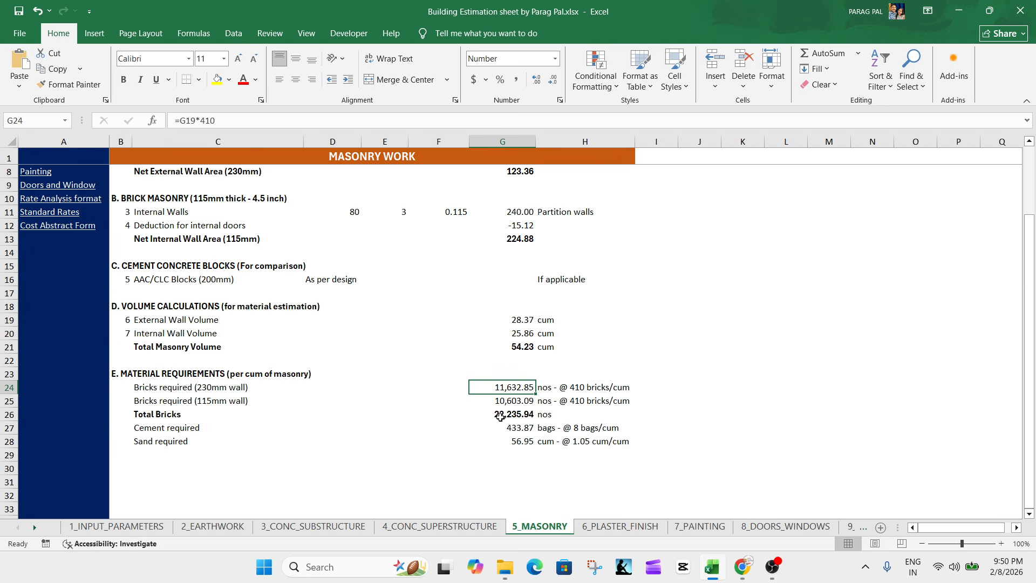
{"action": "key", "text": "Down"}
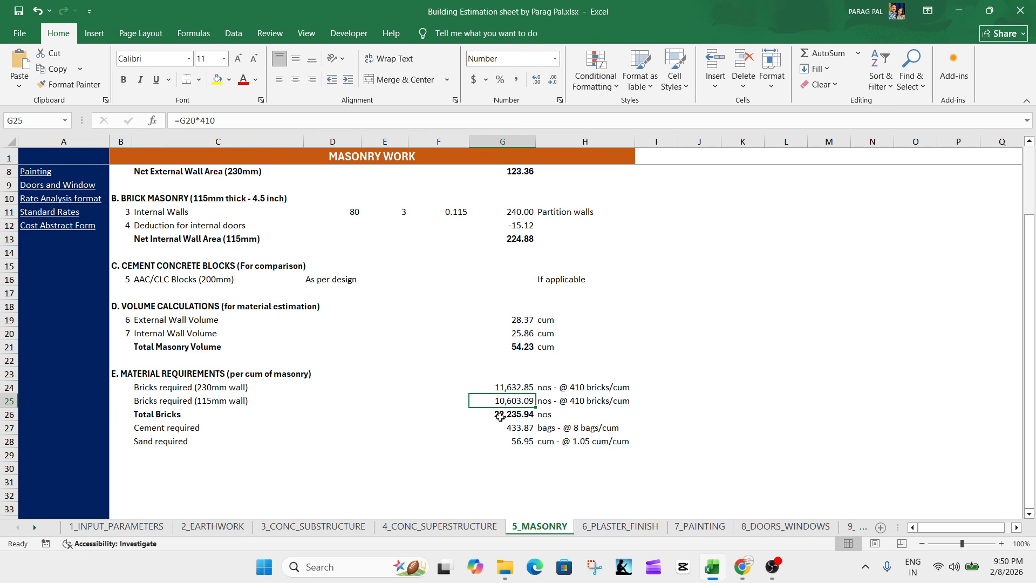
{"action": "left_click", "coordinate": [497, 416]}
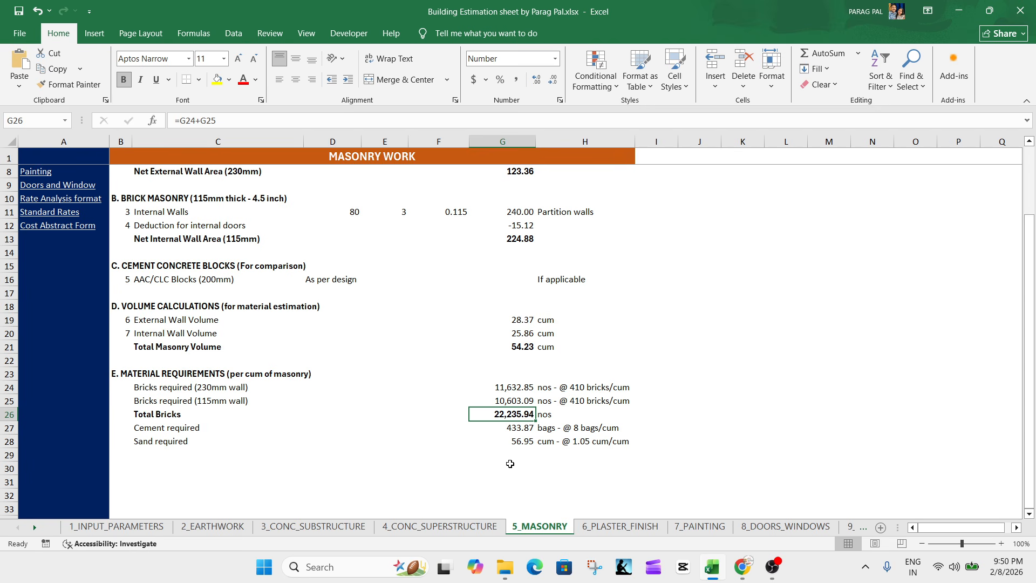
{"action": "left_click", "coordinate": [514, 432]}
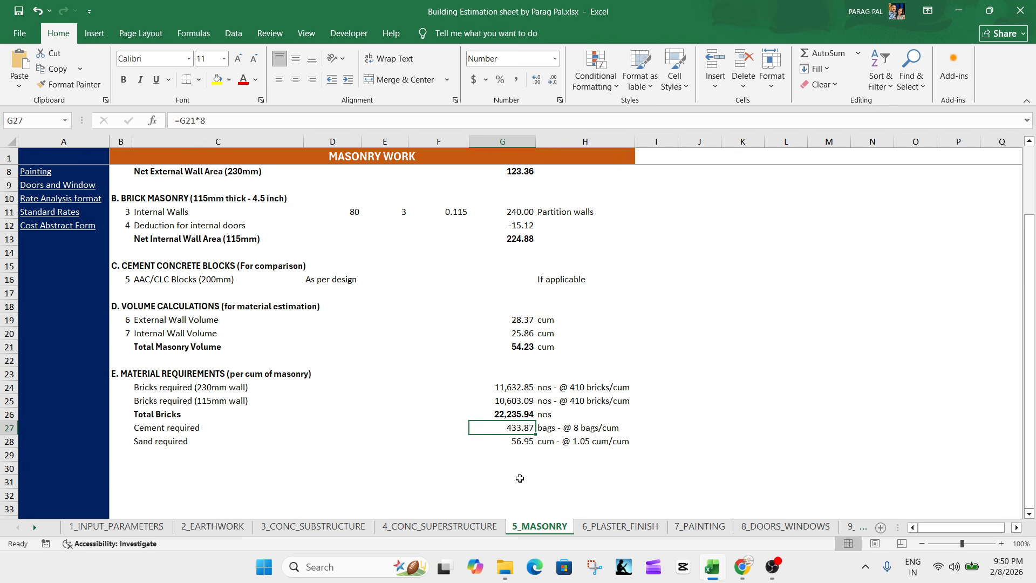
{"action": "left_click", "coordinate": [517, 442]}
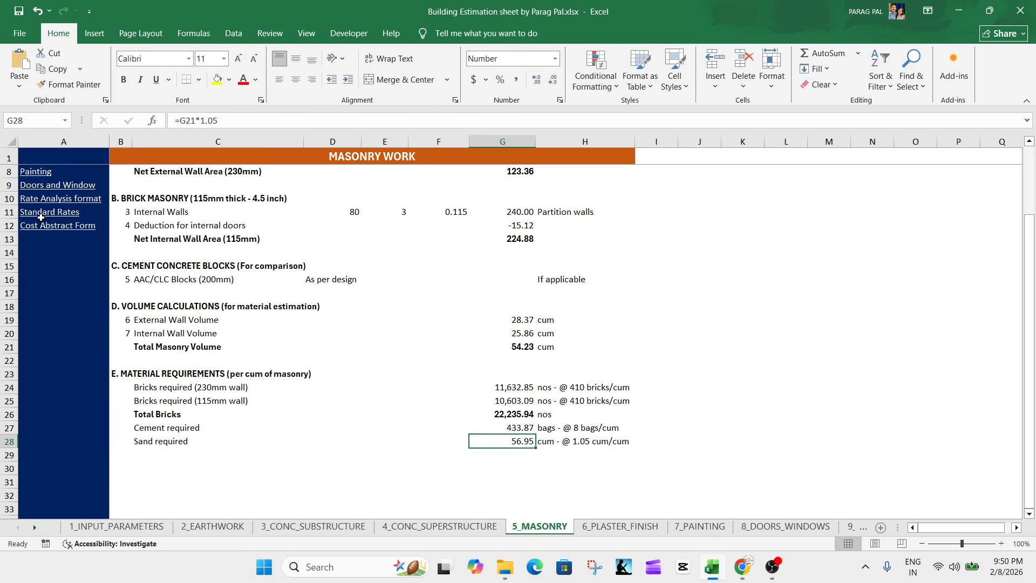
Open the plaster sheet from the link list and review the internal plastering, external plastering and plastering material requirement blocks.
{"action": "scroll", "coordinate": [49, 201], "scroll_direction": "up", "scroll_amount": 2}
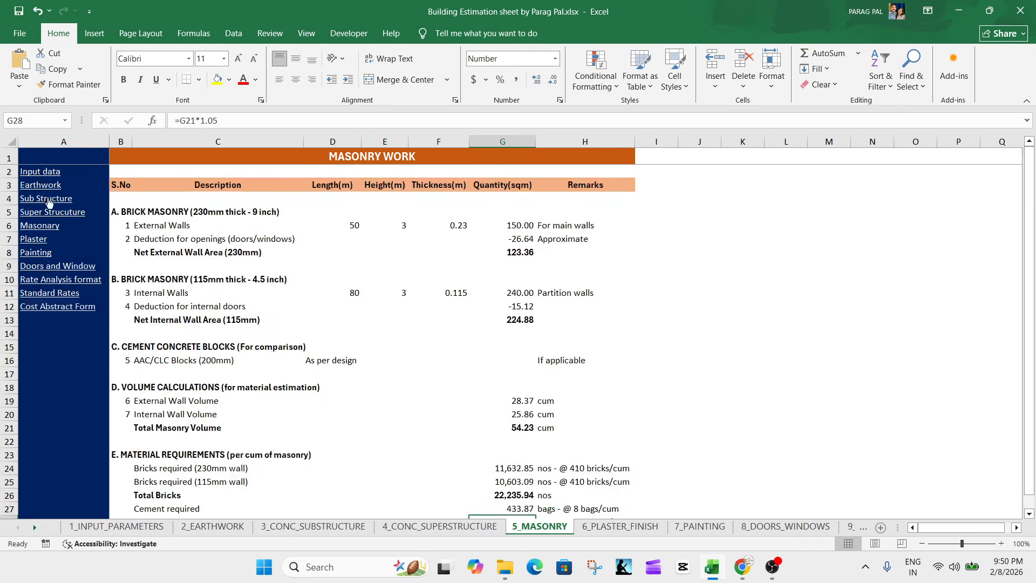
{"action": "left_click", "coordinate": [41, 240]}
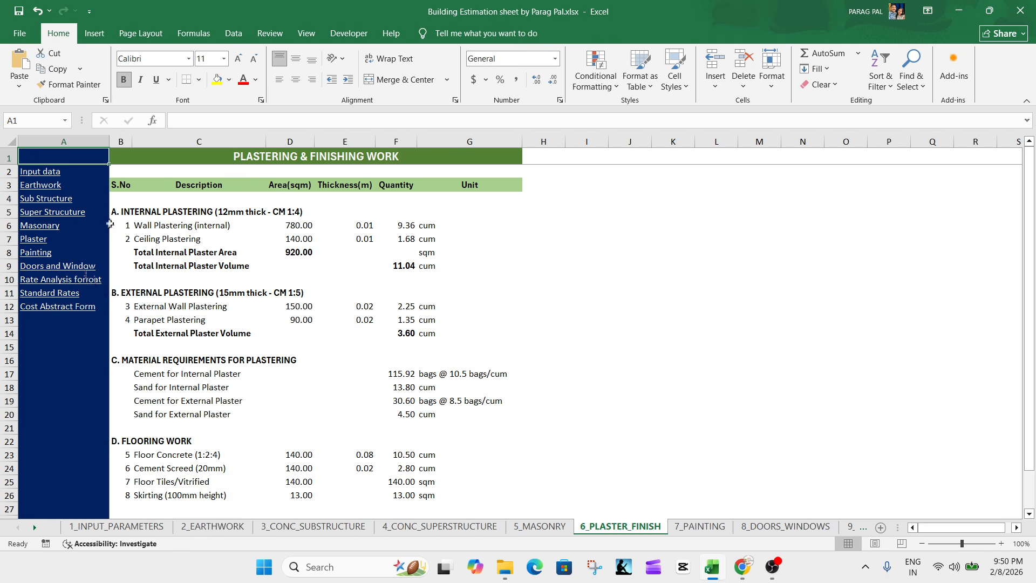
{"action": "left_click_drag", "start_coordinate": [143, 213], "coordinate": [242, 267]}
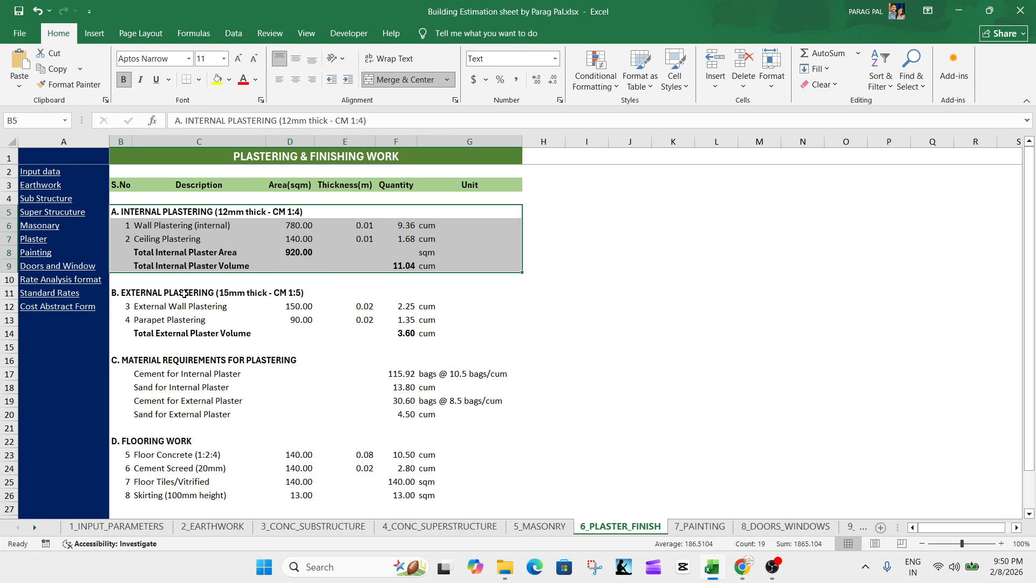
{"action": "left_click_drag", "start_coordinate": [186, 295], "coordinate": [428, 333]}
{"action": "left_click_drag", "start_coordinate": [139, 363], "coordinate": [378, 416]}
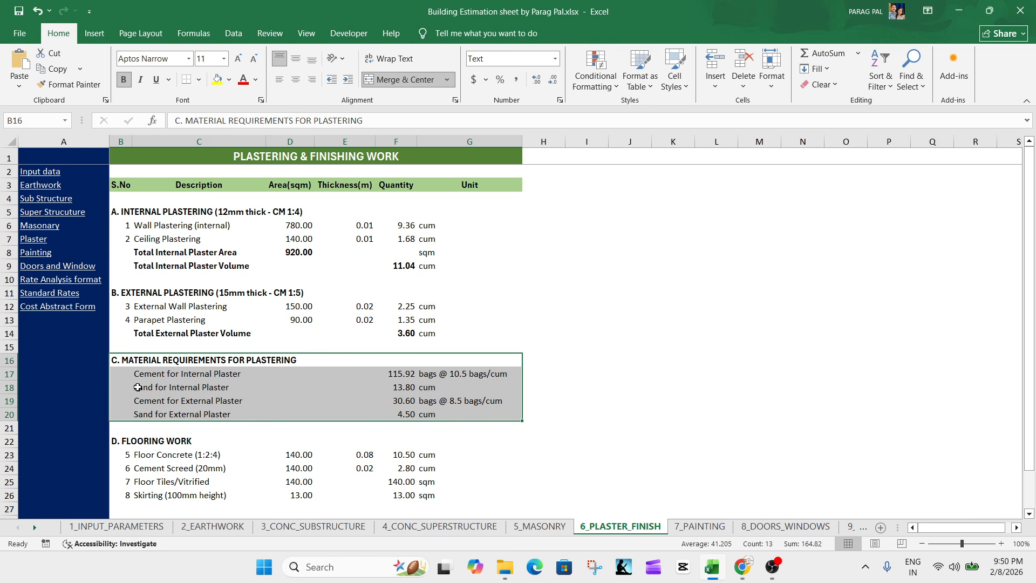
Review the Flooring Work and Waterproofing blocks of the plastering and finishing sheet.
{"action": "scroll", "coordinate": [215, 404], "scroll_direction": "down", "scroll_amount": 2}
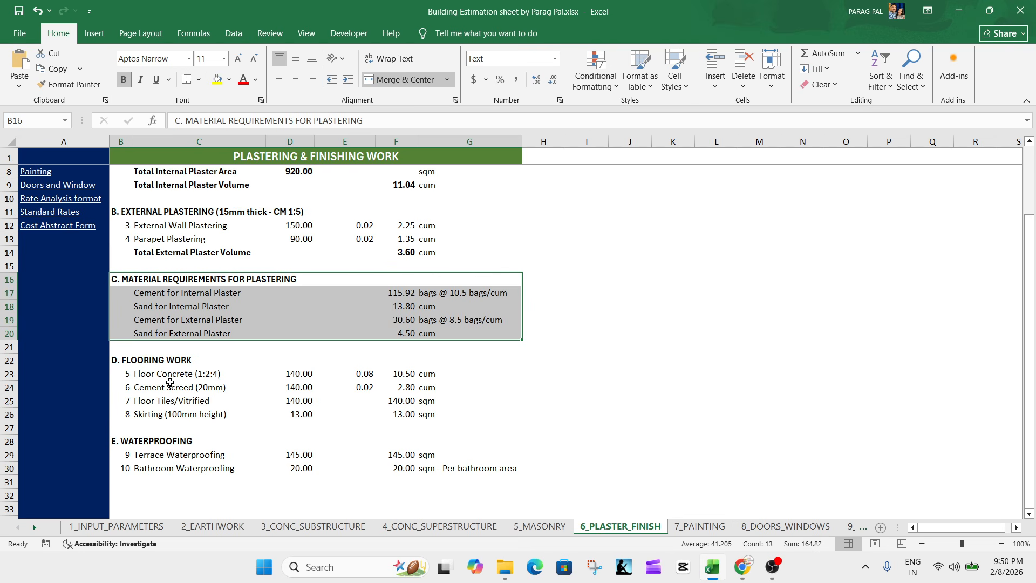
{"action": "left_click_drag", "start_coordinate": [170, 363], "coordinate": [316, 410]}
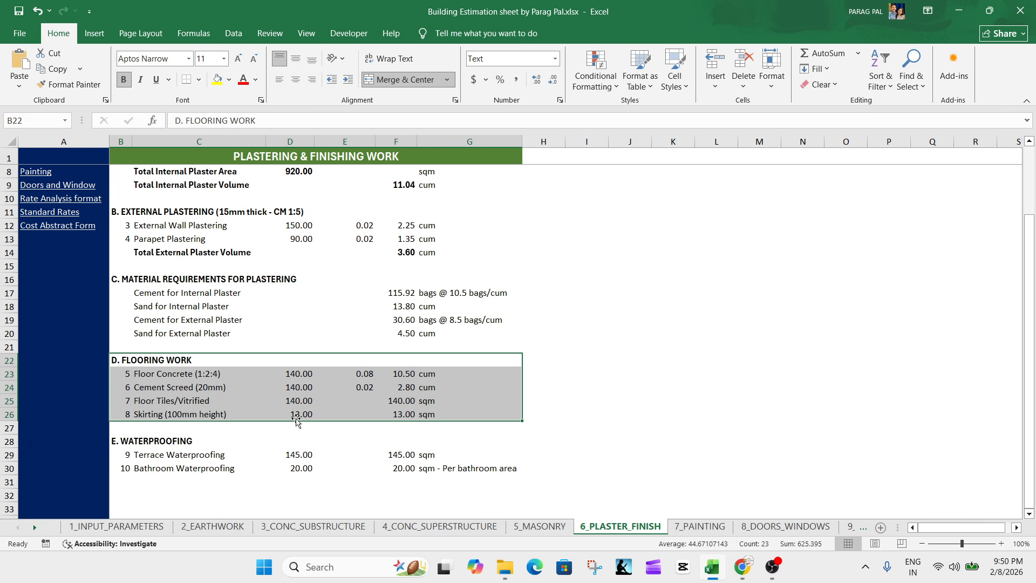
{"action": "scroll", "coordinate": [200, 429], "scroll_direction": "down", "scroll_amount": 2}
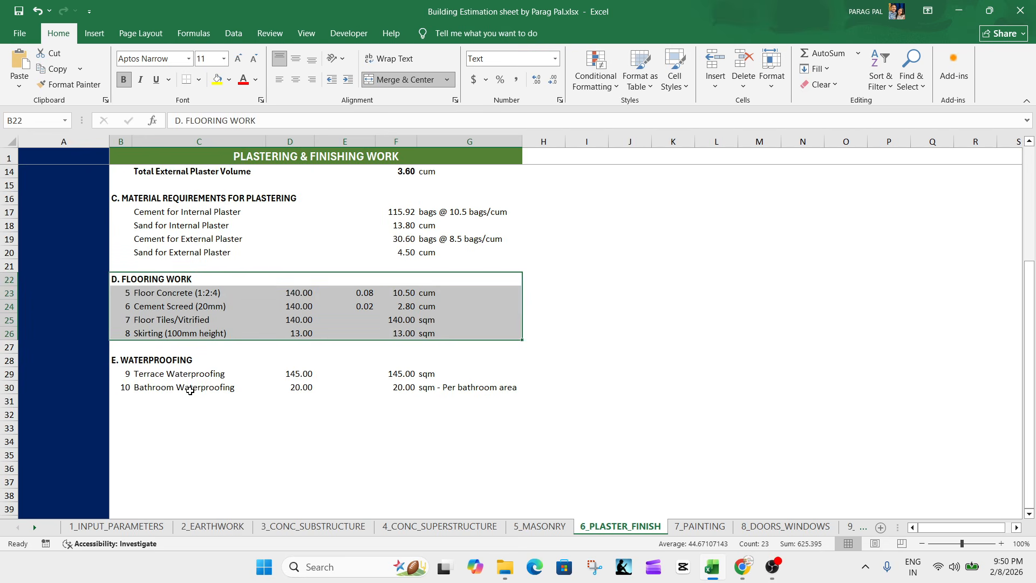
{"action": "left_click", "coordinate": [180, 358]}
{"action": "left_click_drag", "start_coordinate": [312, 366], "coordinate": [346, 385]}
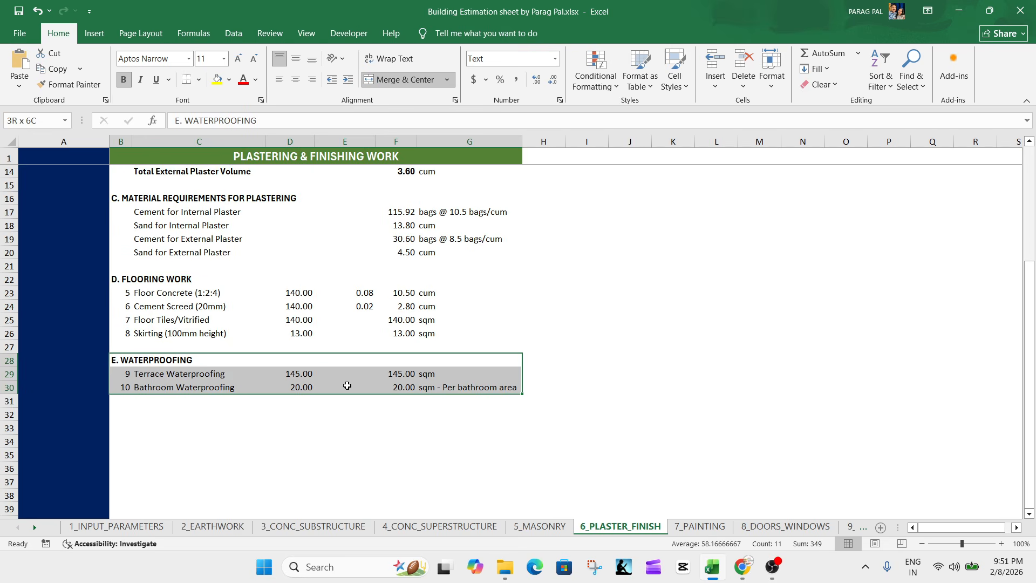
Open the painting sheet from the link list and review its sections through the paint and putty rows under Material Estimation.
{"action": "scroll", "coordinate": [270, 451], "scroll_direction": "up", "scroll_amount": 4}
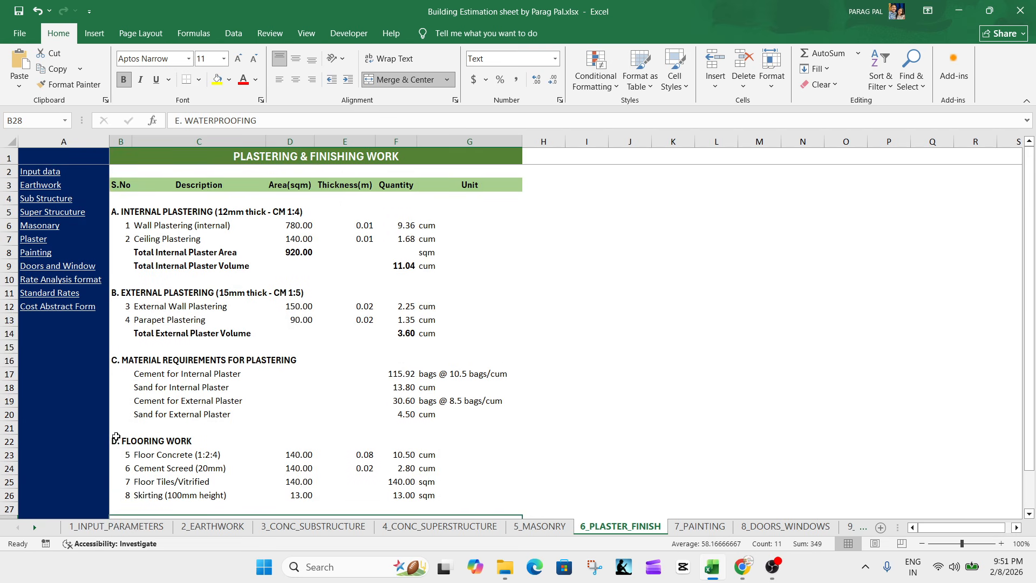
{"action": "left_click", "coordinate": [36, 252]}
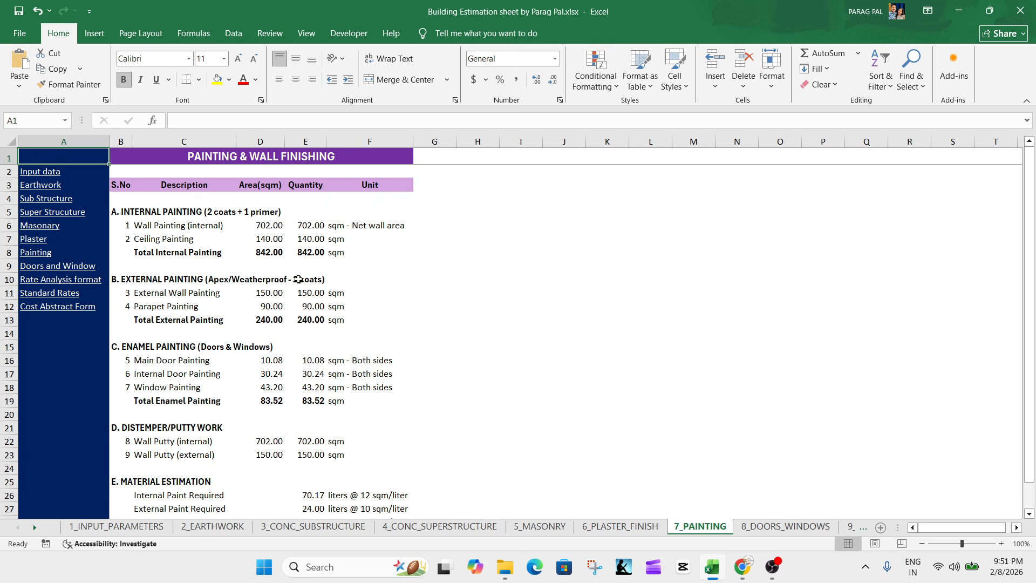
{"action": "scroll", "coordinate": [298, 279], "scroll_direction": "down", "scroll_amount": 1}
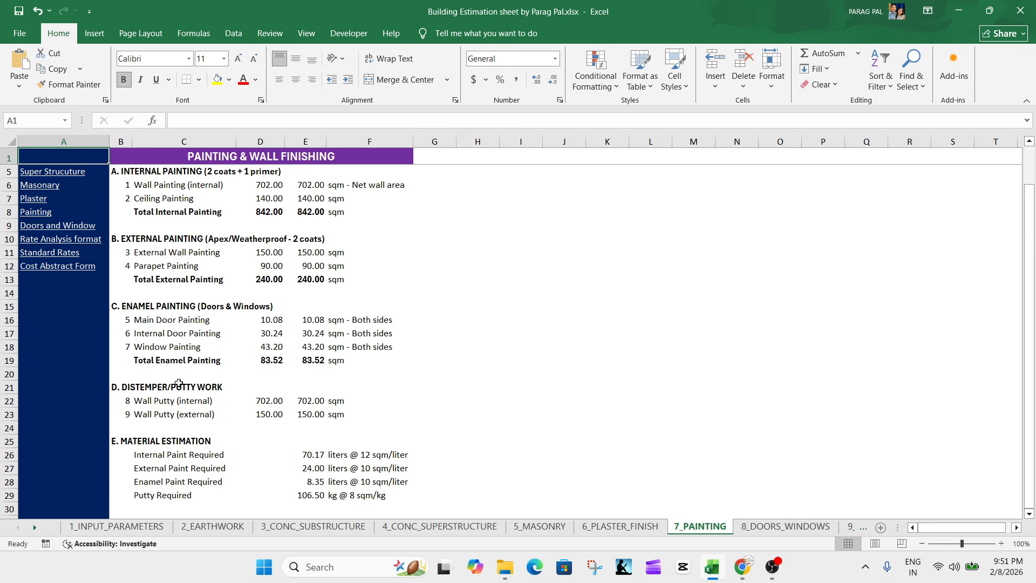
{"action": "scroll", "coordinate": [179, 390], "scroll_direction": "down", "scroll_amount": 2}
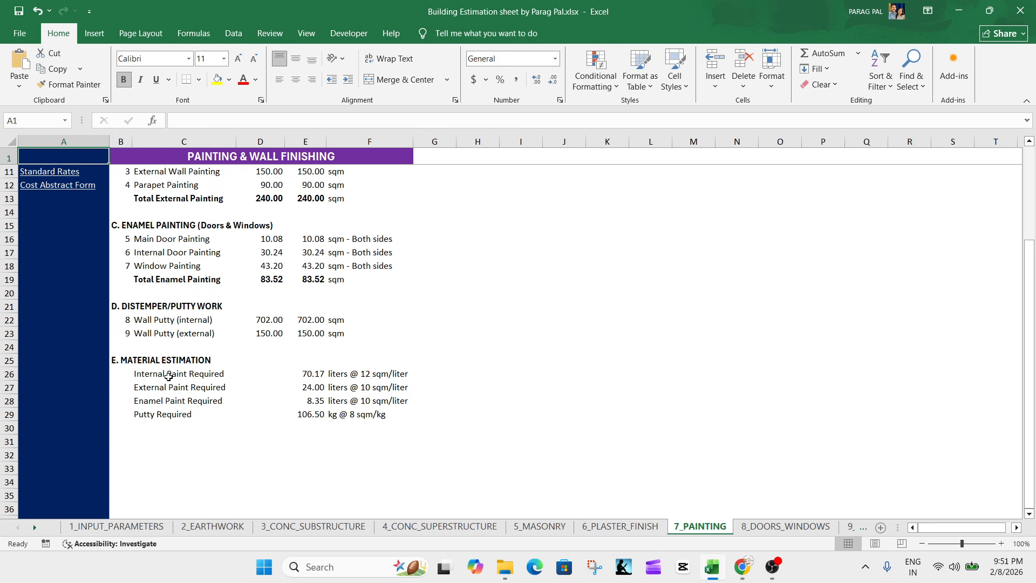
{"action": "left_click_drag", "start_coordinate": [204, 373], "coordinate": [400, 417]}
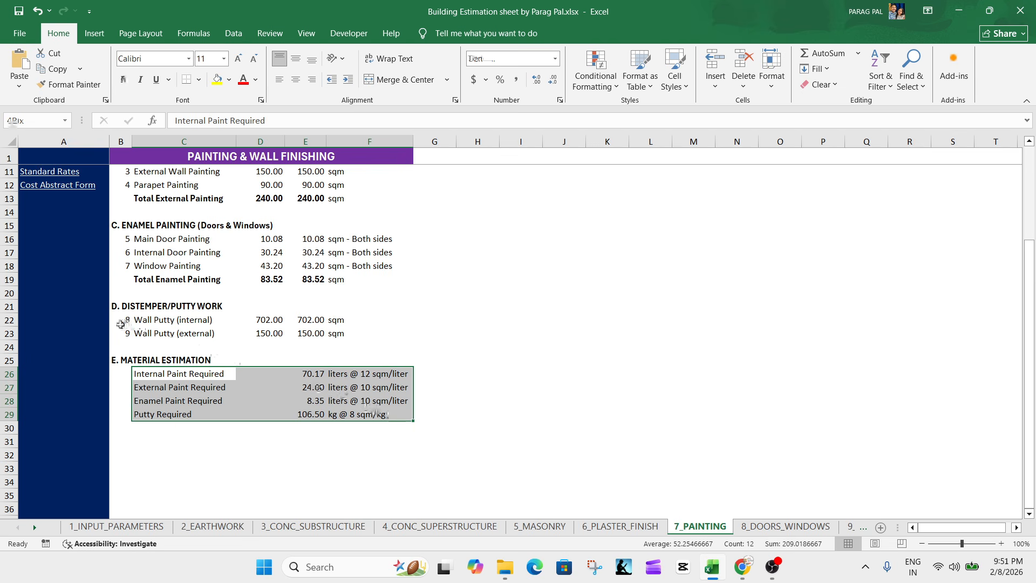
Open the doors and windows sheet from the link list and inspect the area formula for Main Door with Frame.
{"action": "scroll", "coordinate": [41, 304], "scroll_direction": "up", "scroll_amount": 2}
{"action": "scroll", "coordinate": [42, 292], "scroll_direction": "up", "scroll_amount": 1}
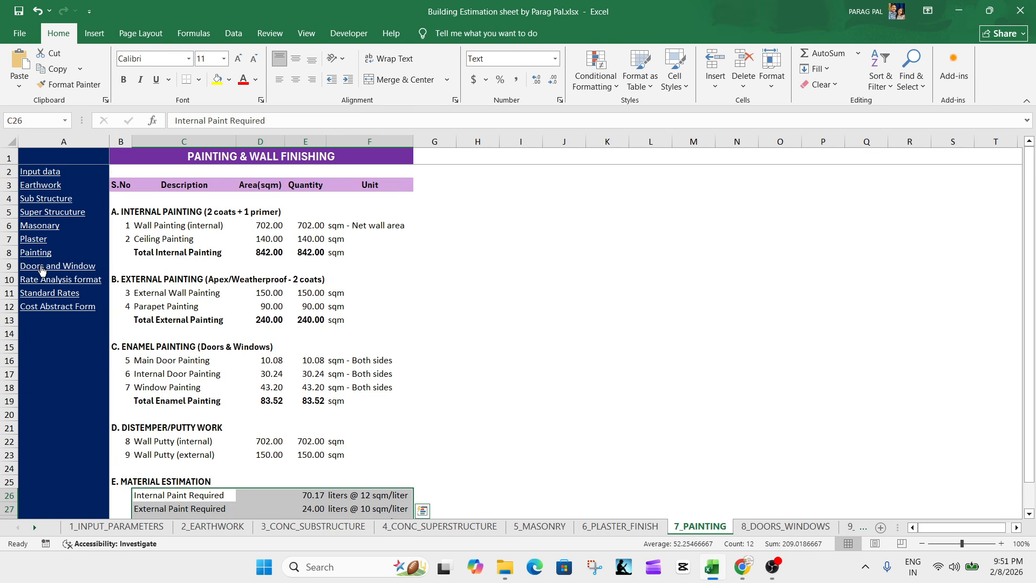
{"action": "left_click", "coordinate": [42, 267]}
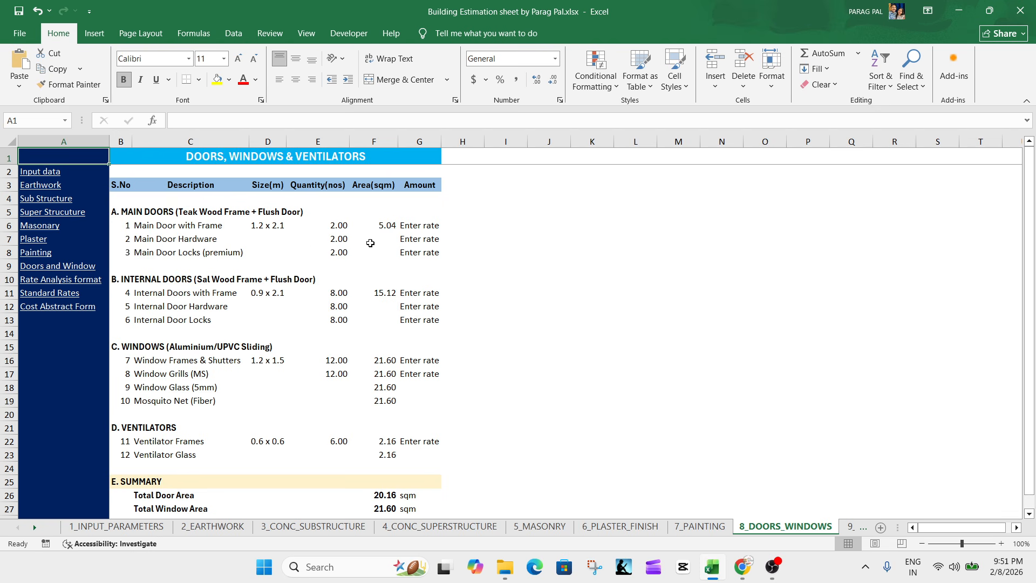
{"action": "left_click", "coordinate": [383, 223]}
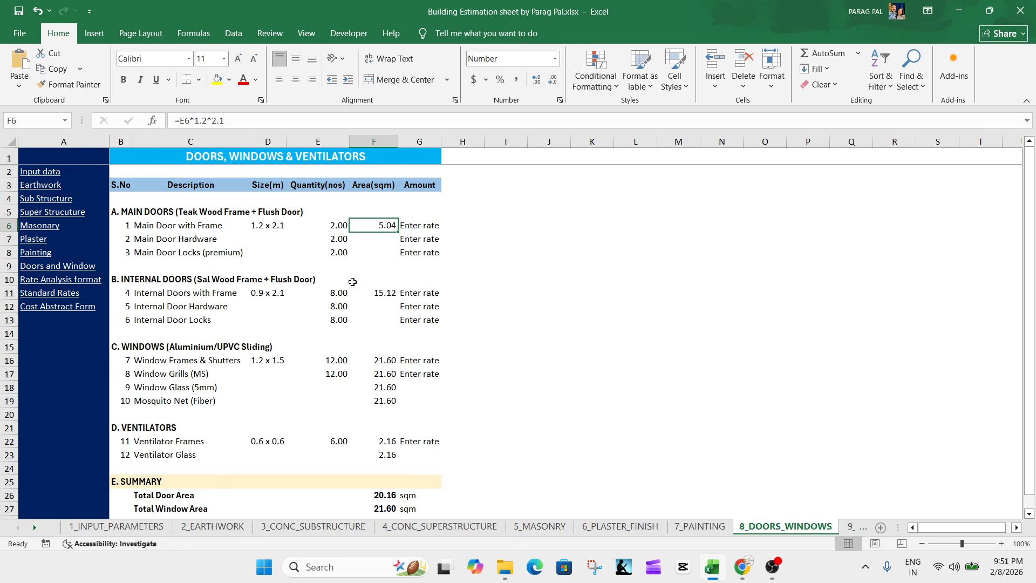
Inspect the Total Door Area, Total Window Area and Total Ventilator Area formulas in the doors and windows summary.
{"action": "scroll", "coordinate": [352, 282], "scroll_direction": "down", "scroll_amount": 1}
{"action": "left_click_drag", "start_coordinate": [120, 440], "coordinate": [393, 469]}
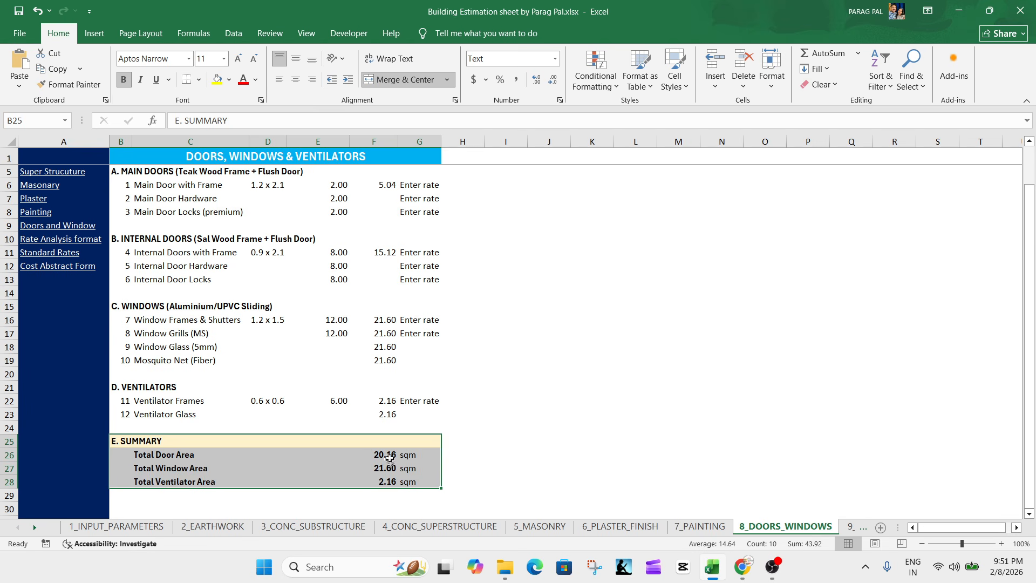
{"action": "left_click", "coordinate": [389, 458]}
{"action": "left_click", "coordinate": [394, 469]}
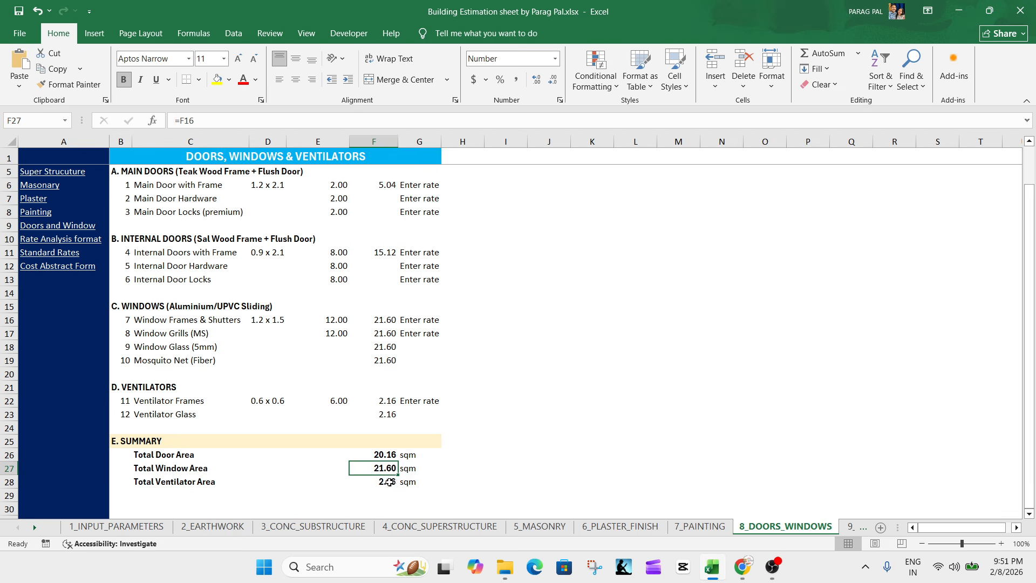
{"action": "left_click", "coordinate": [389, 482]}
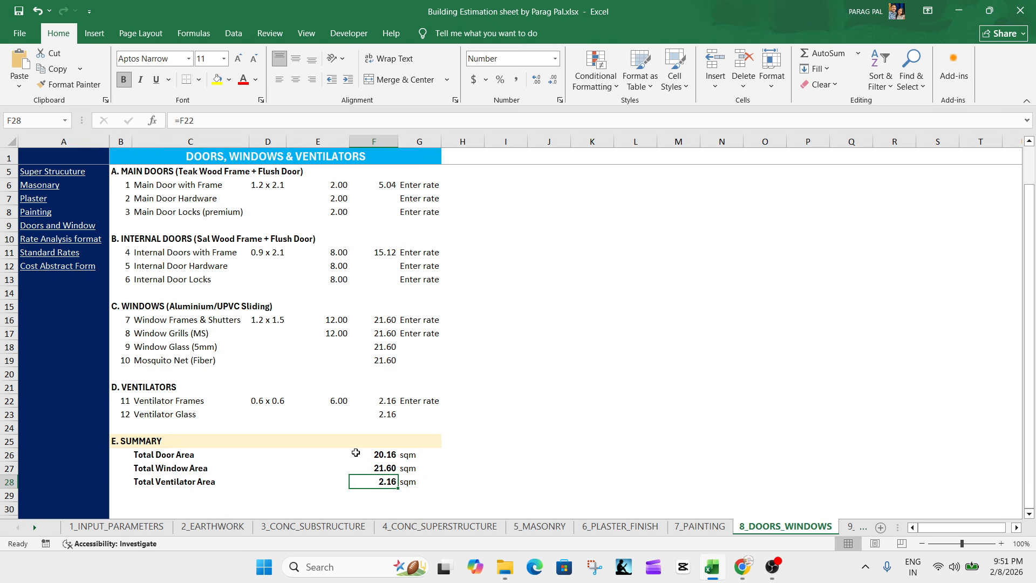
{"action": "left_click_drag", "start_coordinate": [356, 454], "coordinate": [363, 481]}
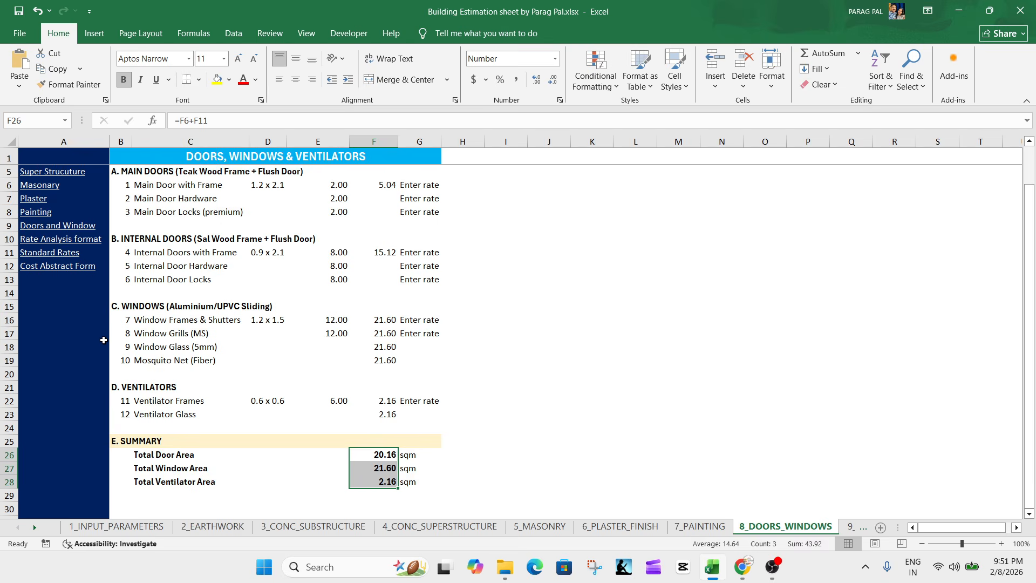
Open the cost abstract sheet from the link list and clear the Earthwork rate under Substructure Works.
{"action": "scroll", "coordinate": [135, 353], "scroll_direction": "up", "scroll_amount": 1}
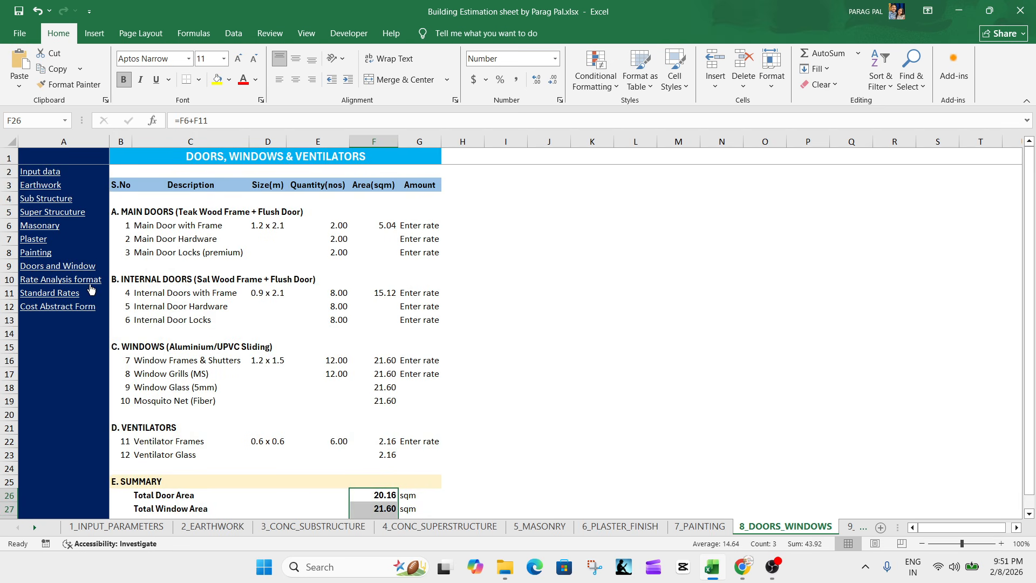
{"action": "left_click", "coordinate": [78, 306]}
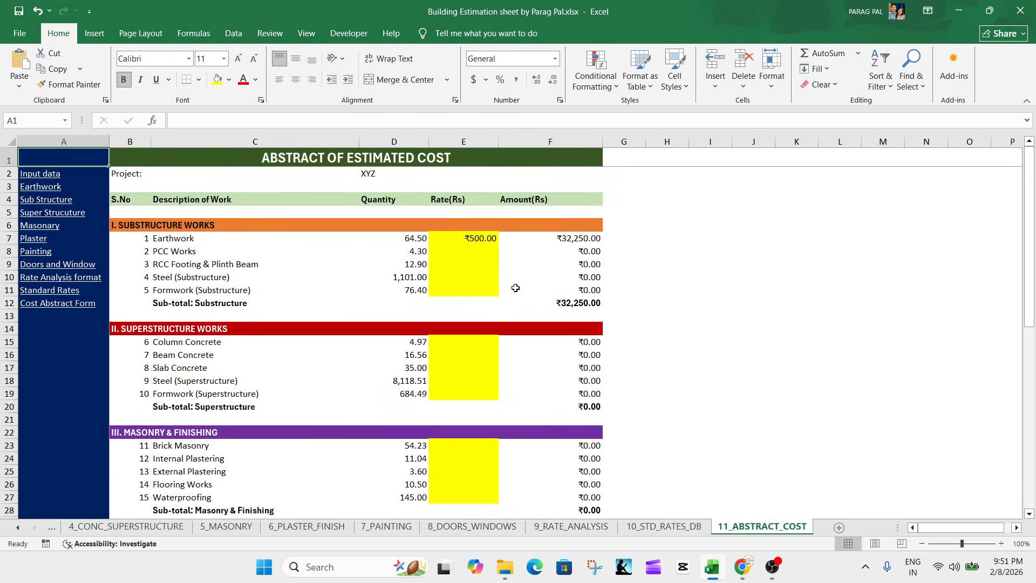
{"action": "left_click", "coordinate": [471, 235]}
{"action": "key", "text": "Delete"}
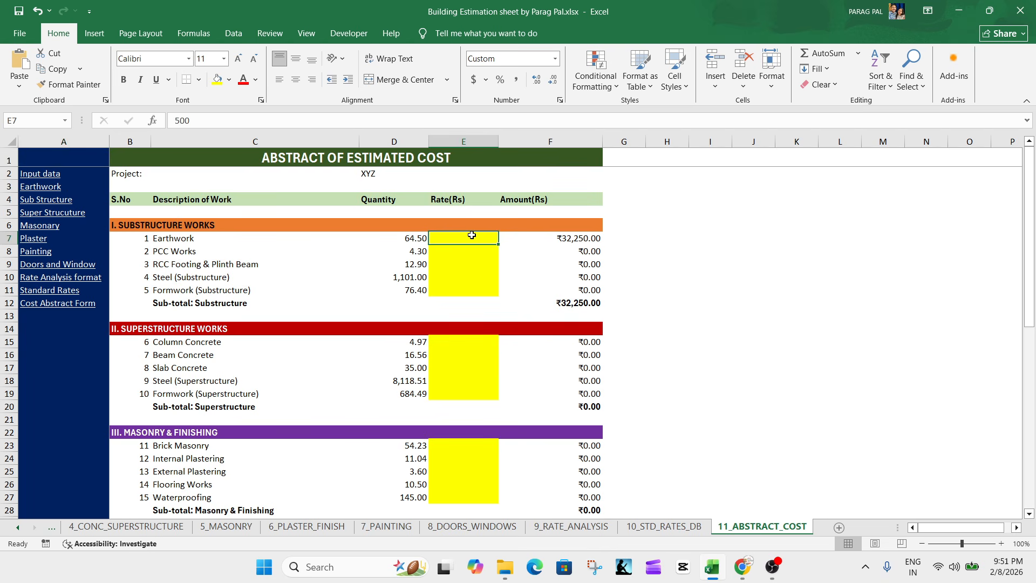
Review the cost abstract's work sections from Substructure Works through Other Works and the Cost Summary.
{"action": "scroll", "coordinate": [383, 245], "scroll_direction": "down", "scroll_amount": 4}
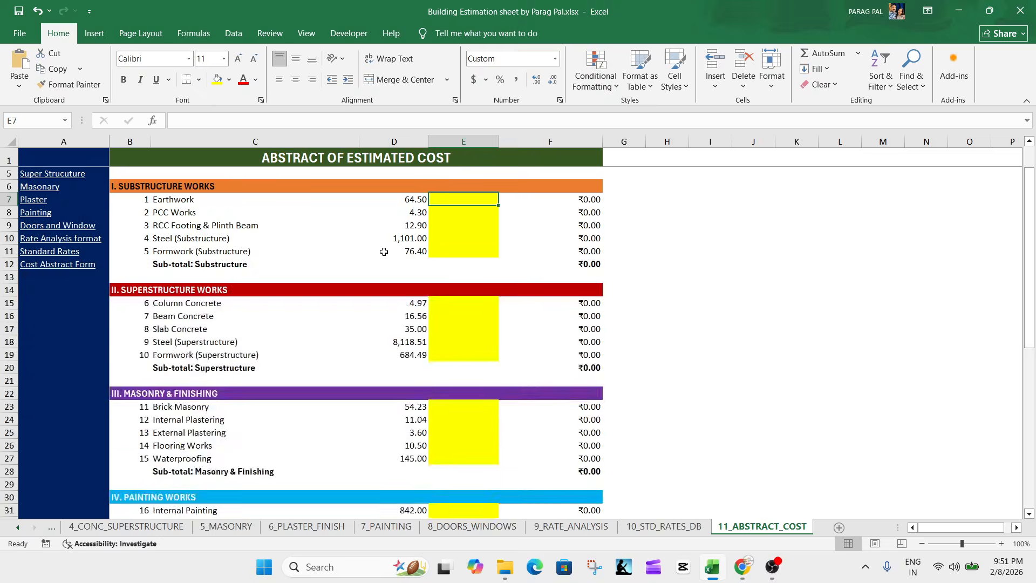
{"action": "scroll", "coordinate": [414, 313], "scroll_direction": "down", "scroll_amount": 7}
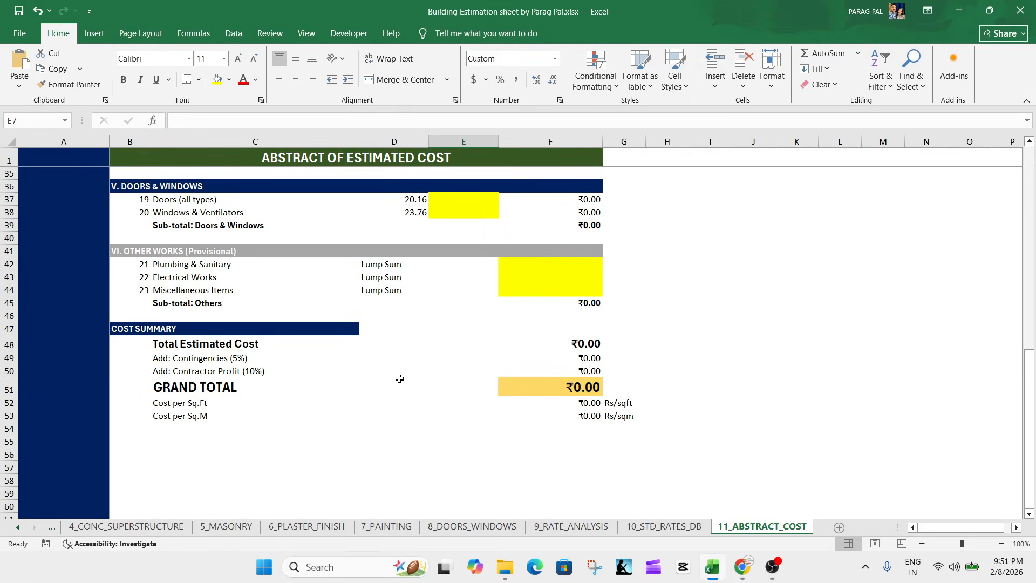
{"action": "scroll", "coordinate": [399, 383], "scroll_direction": "up", "scroll_amount": 11}
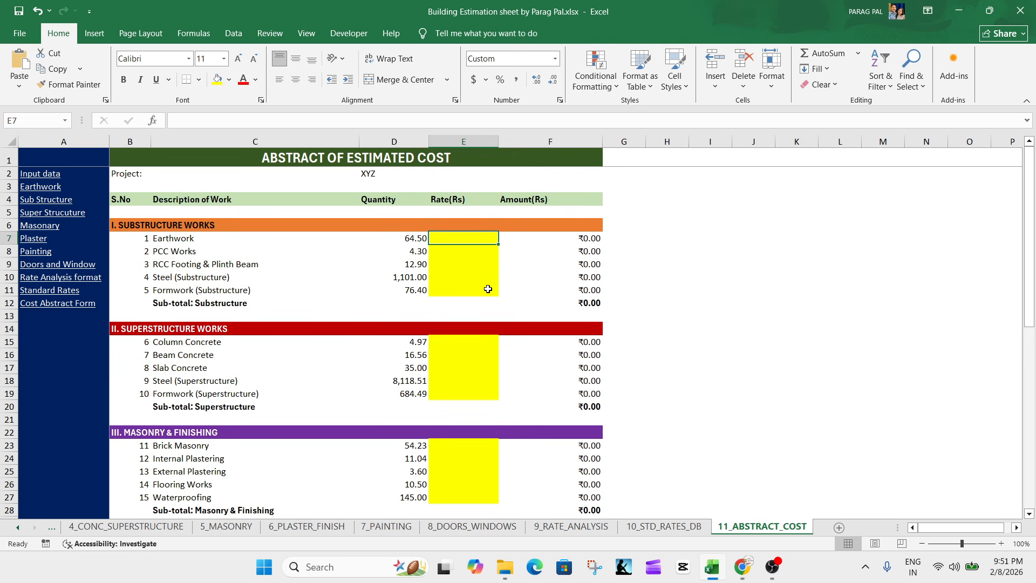
Enter Substructure Works rates of 500 for Earthwork, 1500 for PCC Works and 2000 for RCC Footing & Plinth Beam.
{"action": "type", "text": "500"}
{"action": "key", "text": "Return"}
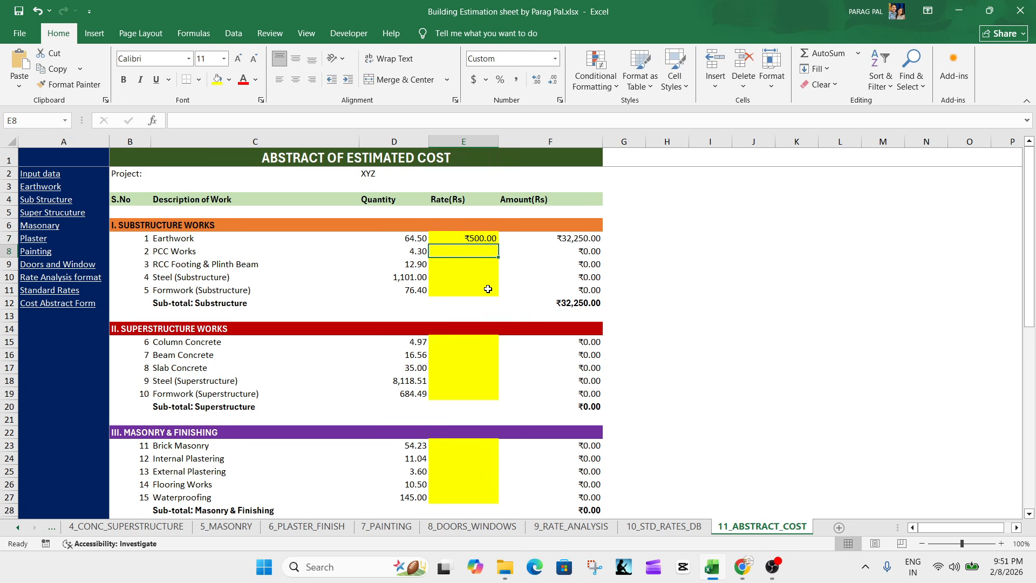
{"action": "type", "text": "1500"}
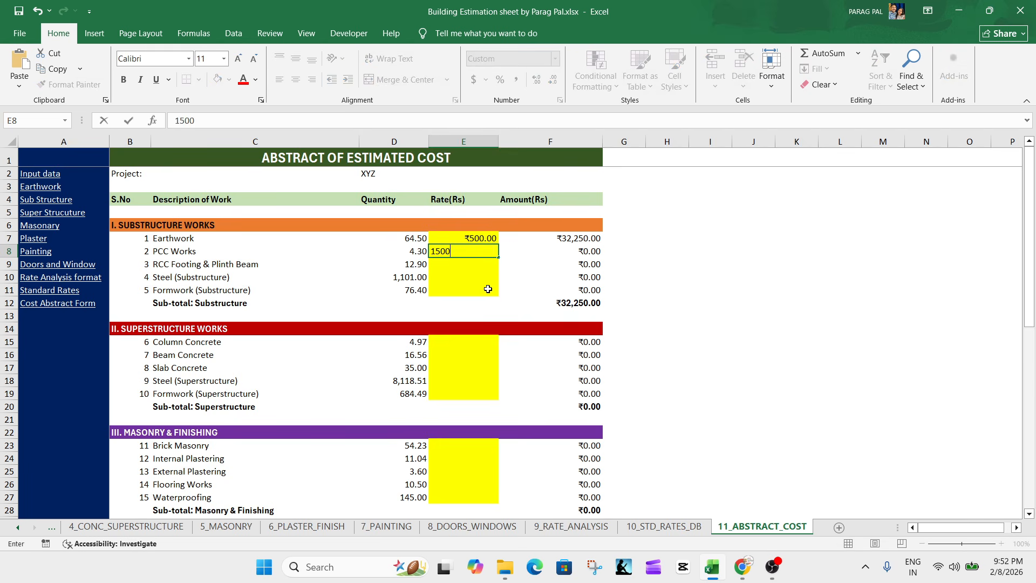
{"action": "key", "text": "Return"}
{"action": "type", "text": "2000"}
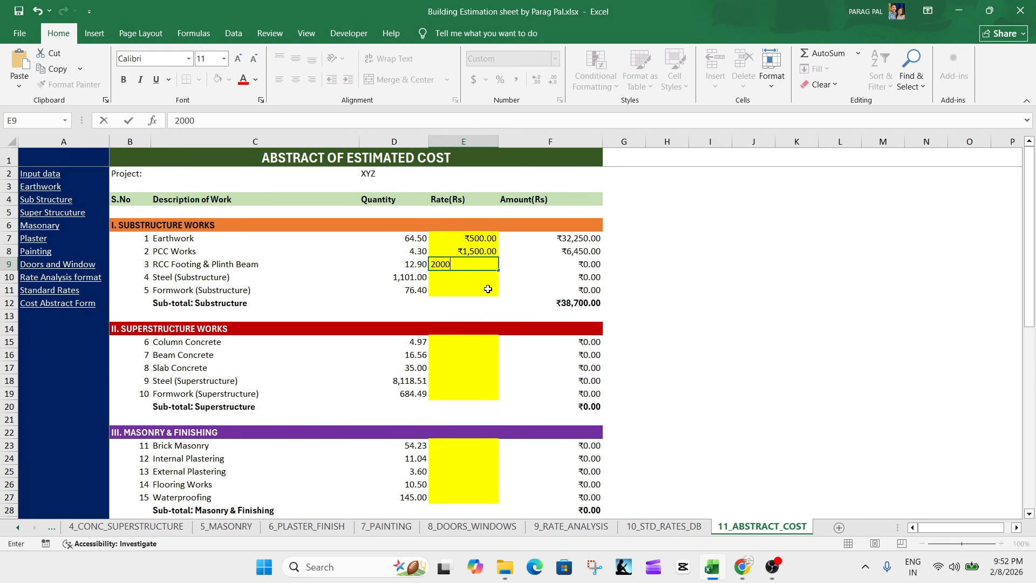
{"action": "key", "text": "Return"}
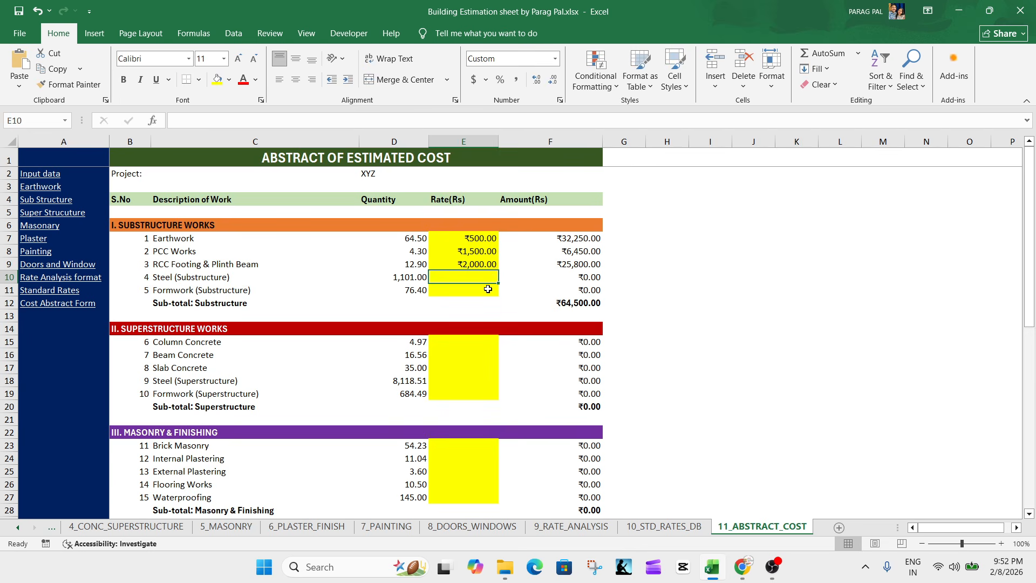
Set the substructure rates to 4800 for Steel and 42 for Formwork.
{"action": "type", "text": "4,8"}
{"action": "type", "text": "00"}
{"action": "key", "text": "Return"}
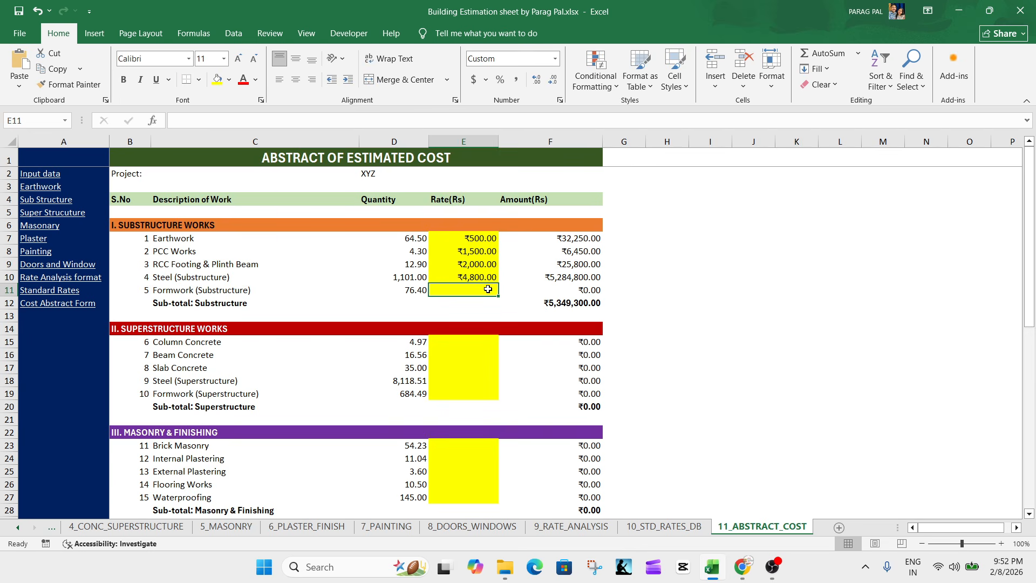
{"action": "type", "text": "42"}
{"action": "key", "text": "Return"}
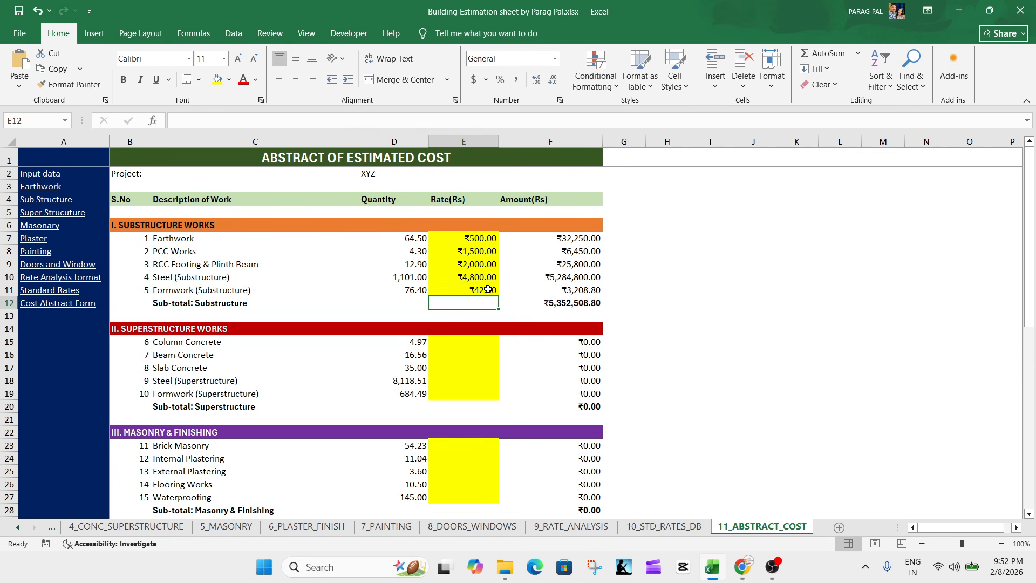
Check the Cost Summary and enter a rate of 1500 for both Column Concrete and Beam Concrete under Superstructure Works.
{"action": "scroll", "coordinate": [486, 324], "scroll_direction": "down", "scroll_amount": 6}
{"action": "scroll", "coordinate": [529, 392], "scroll_direction": "down", "scroll_amount": 6}
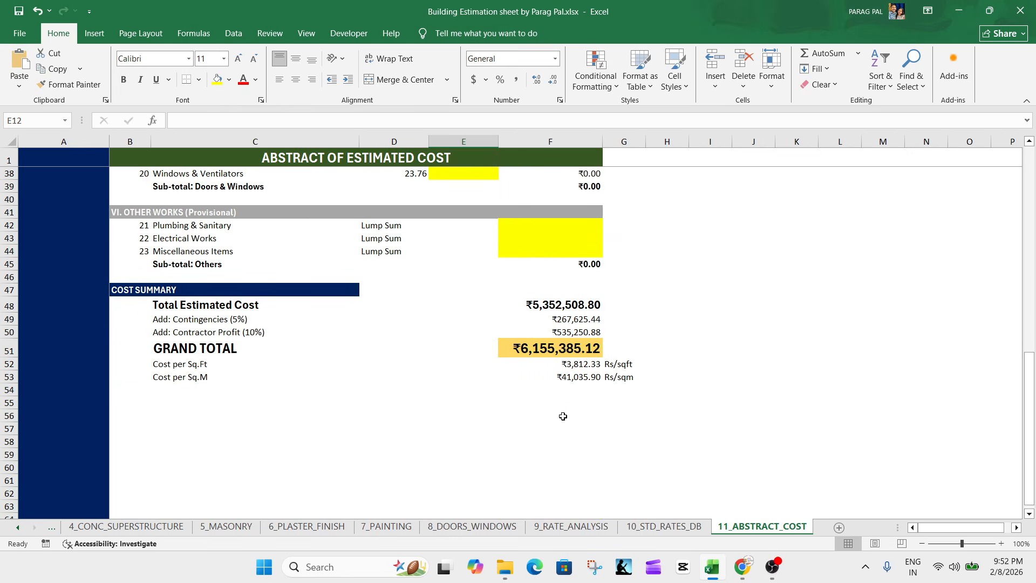
{"action": "scroll", "coordinate": [492, 424], "scroll_direction": "up", "scroll_amount": 12}
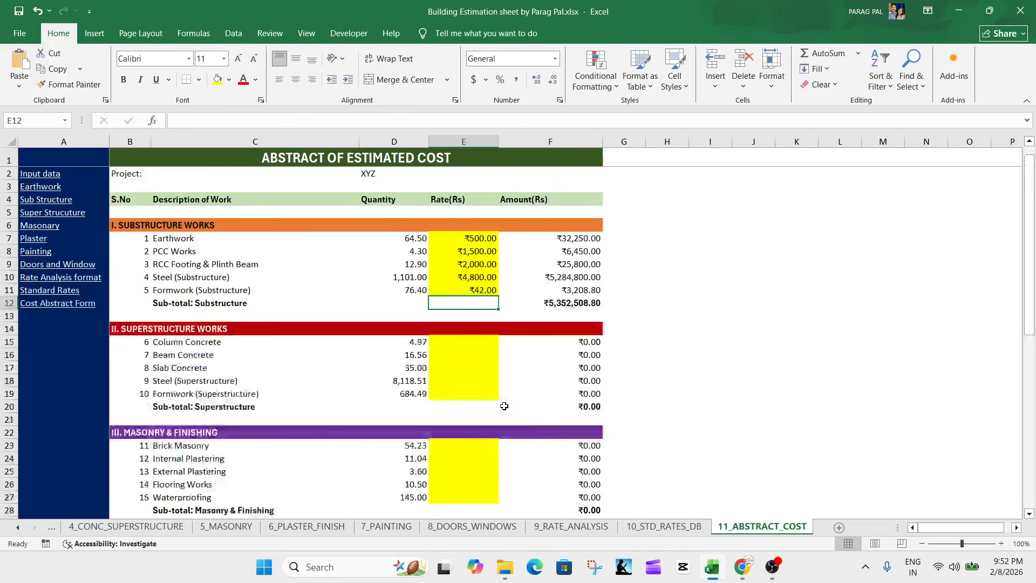
{"action": "left_click", "coordinate": [448, 335]}
{"action": "left_click", "coordinate": [473, 345]}
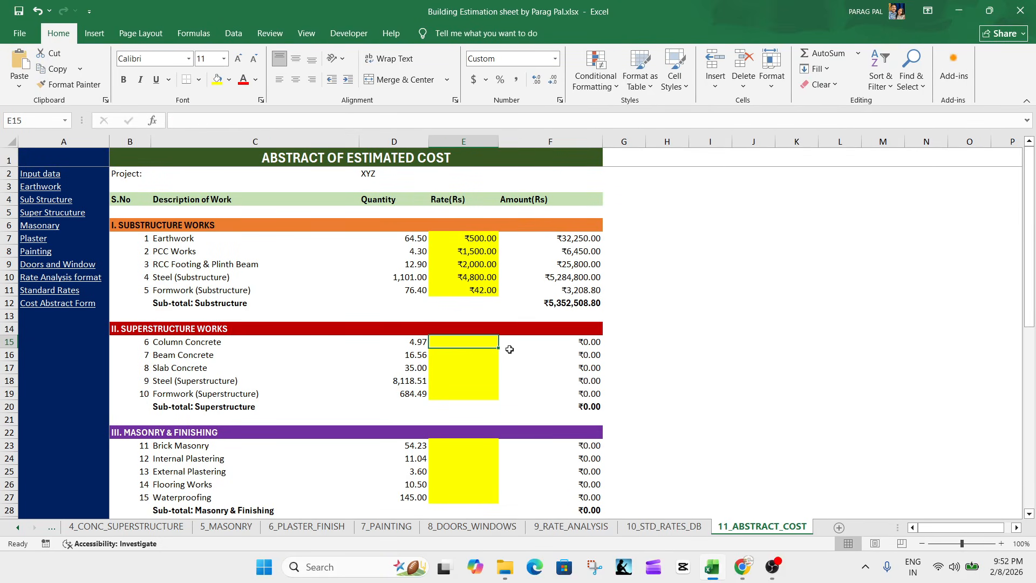
{"action": "type", "text": "1500"}
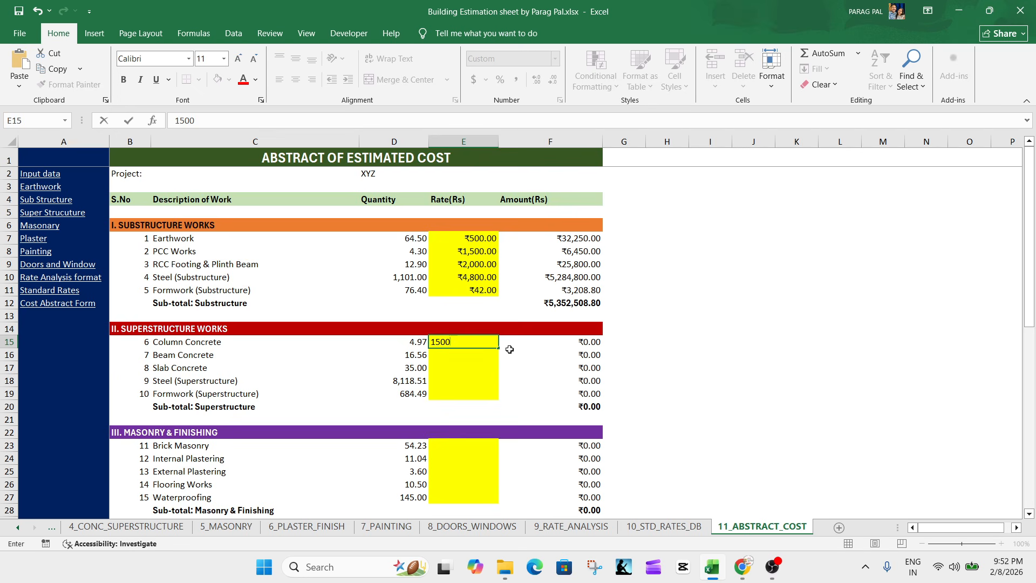
{"action": "key", "text": "Return"}
{"action": "type", "text": "5"}
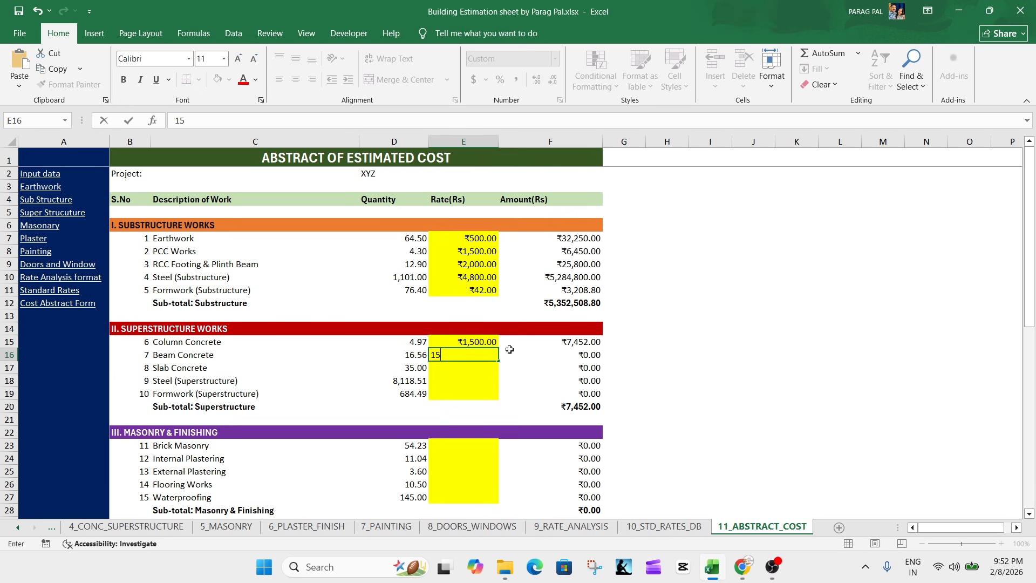
{"action": "type", "text": "00"}
{"action": "key", "text": "Return"}
Enter the superstructure rates of 4500 for Slab Concrete, 425 for Steel and 128 for Formwork.
{"action": "type", "text": "4,"}
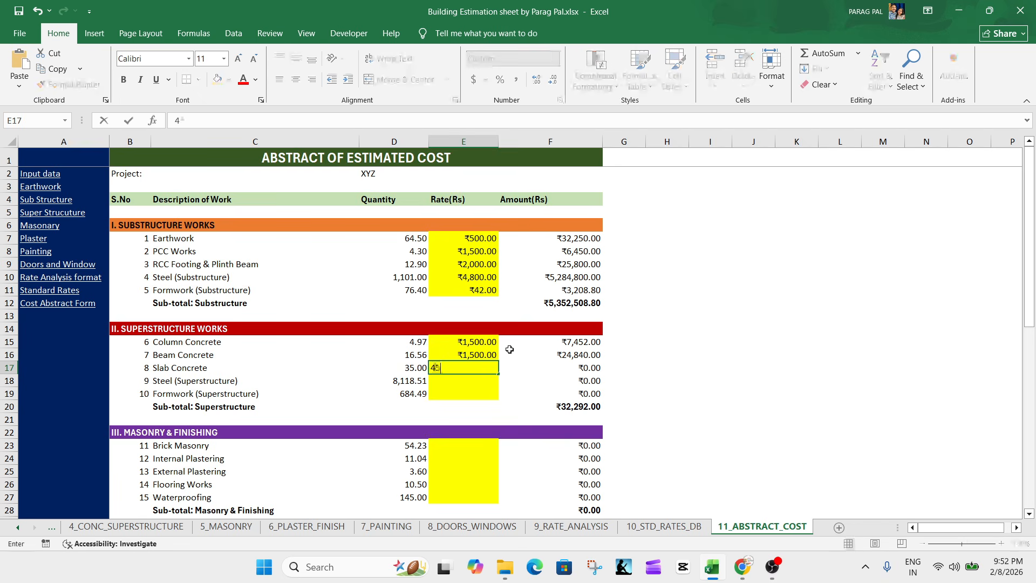
{"action": "type", "text": "500"}
{"action": "key", "text": "Return"}
{"action": "type", "text": "425"}
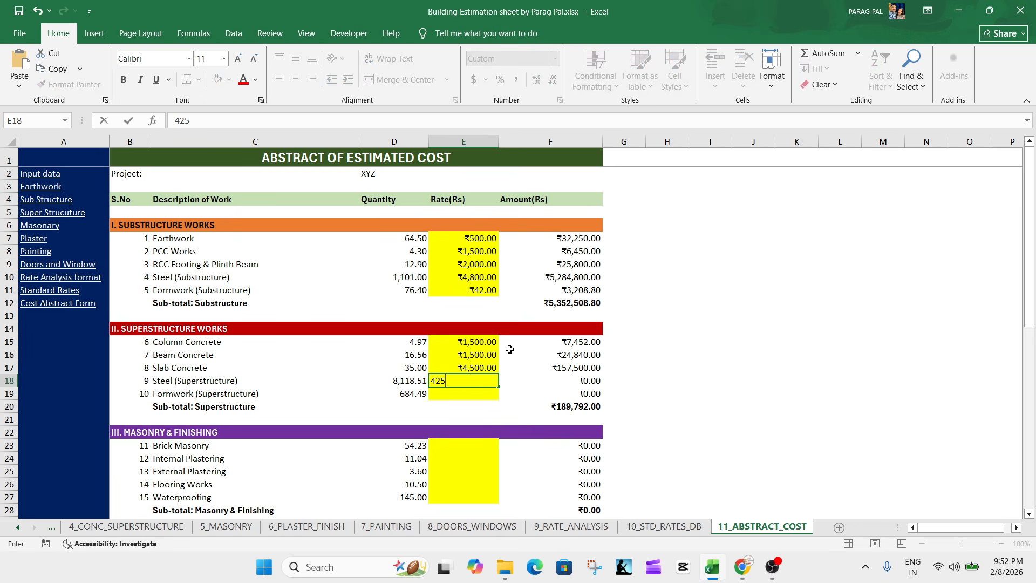
{"action": "key", "text": "Return"}
{"action": "type", "text": "1"}
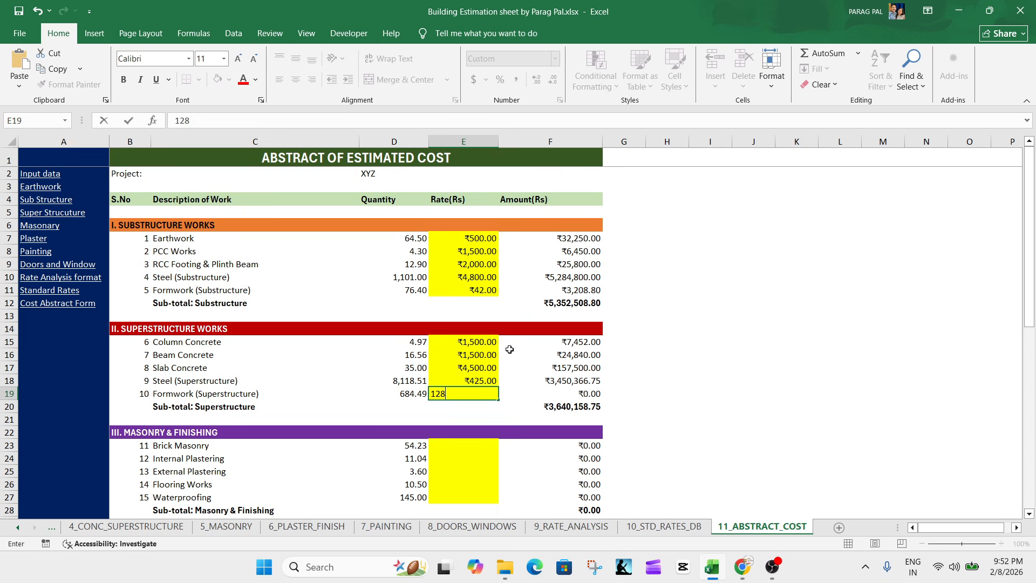
{"action": "type", "text": "28"}
{"action": "key", "text": "Tab"}
Enter Masonry & Finishing rates of 300 for Brick Masonry, 700 for Internal Plastering and 500 for External Plastering.
{"action": "scroll", "coordinate": [450, 349], "scroll_direction": "down", "scroll_amount": 2}
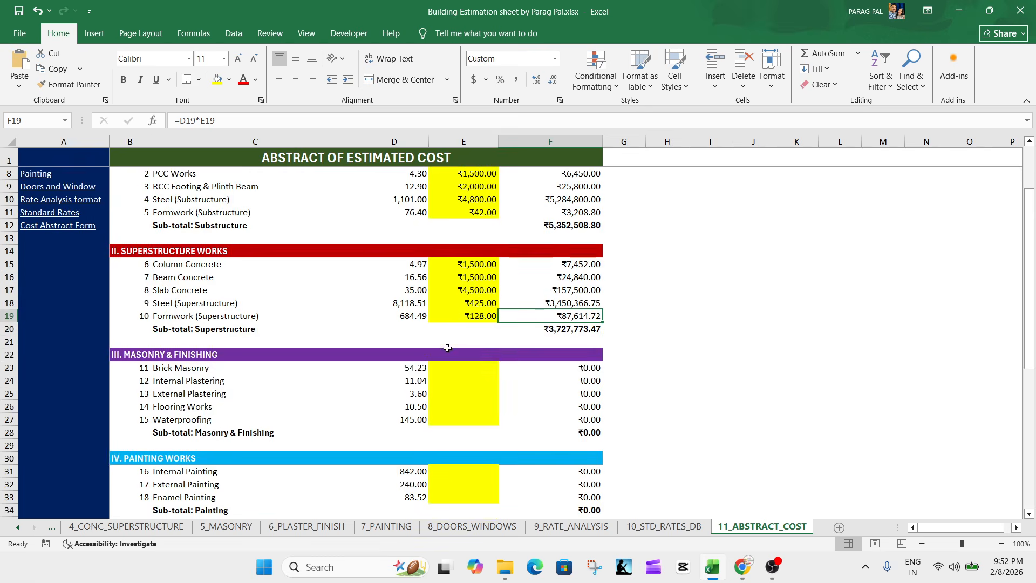
{"action": "scroll", "coordinate": [448, 348], "scroll_direction": "down", "scroll_amount": 1}
{"action": "left_click", "coordinate": [448, 329]}
{"action": "type", "text": "300"}
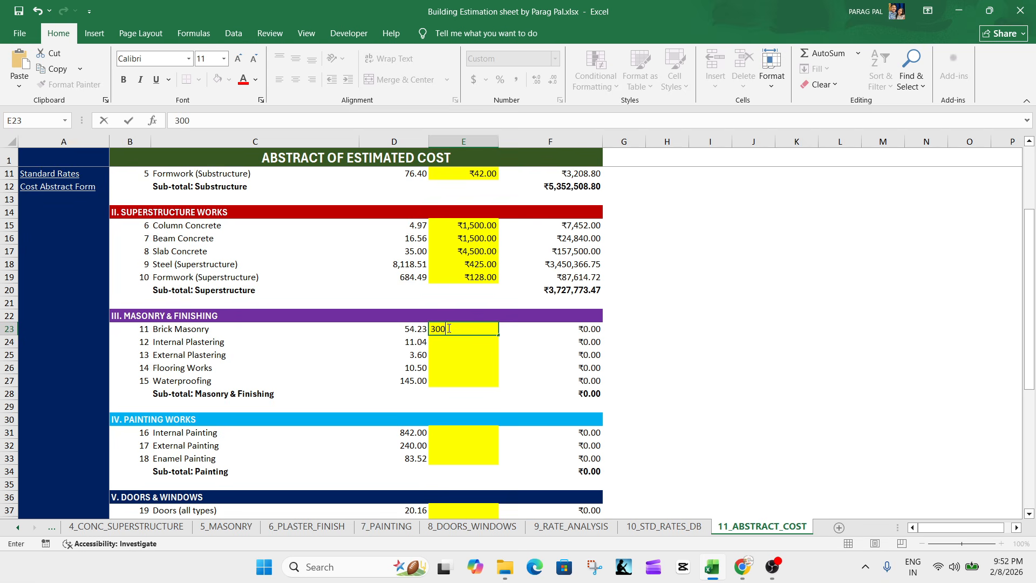
{"action": "key", "text": "Return"}
{"action": "type", "text": "700"}
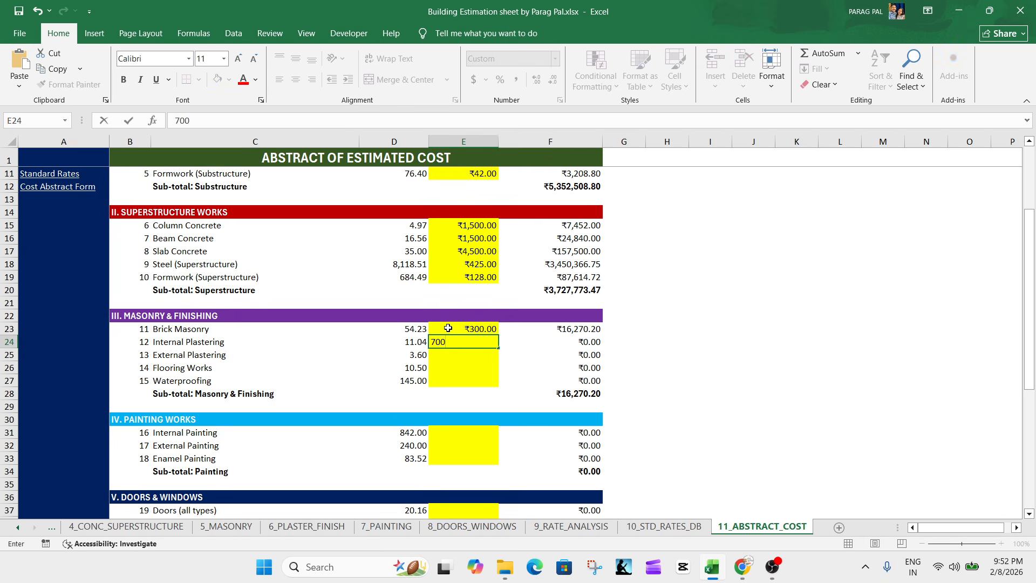
{"action": "key", "text": "Return"}
{"action": "type", "text": "500"}
{"action": "key", "text": "Return"}
Set the Flooring Works rate to 200 and the Waterproofing rate to 800.
{"action": "type", "text": "8"}
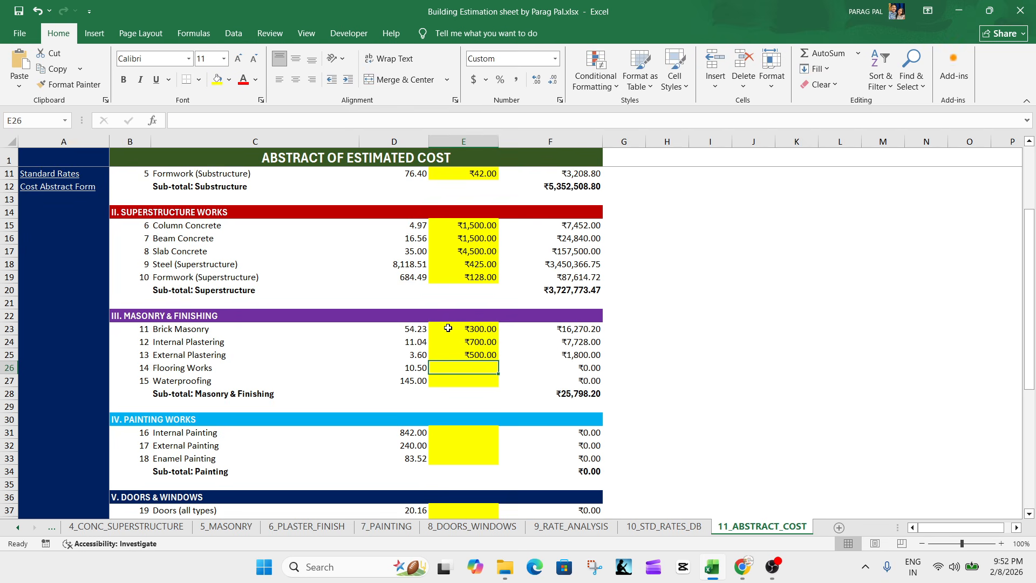
{"action": "type", "text": "200"}
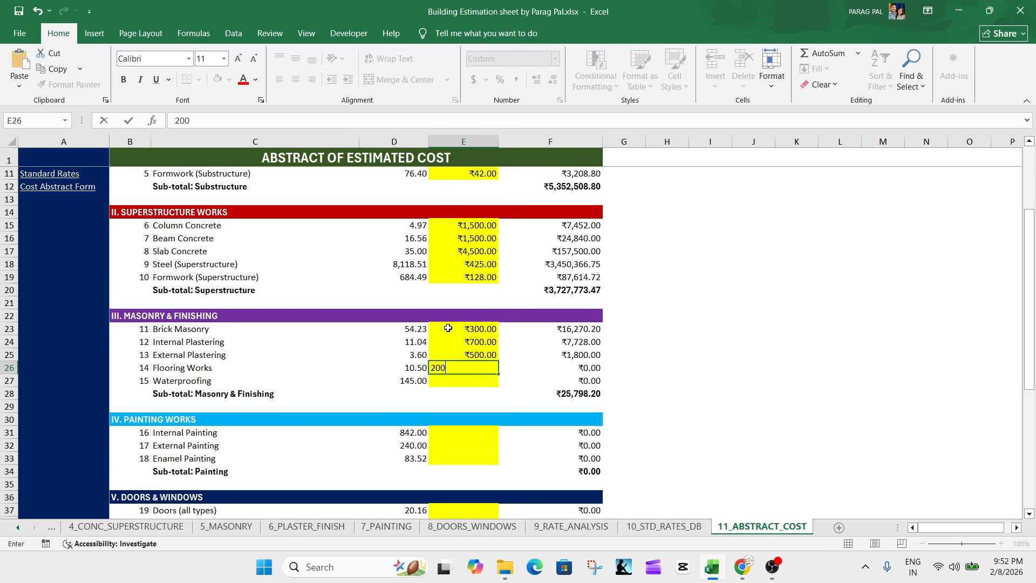
{"action": "key", "text": "Return"}
{"action": "type", "text": "800"}
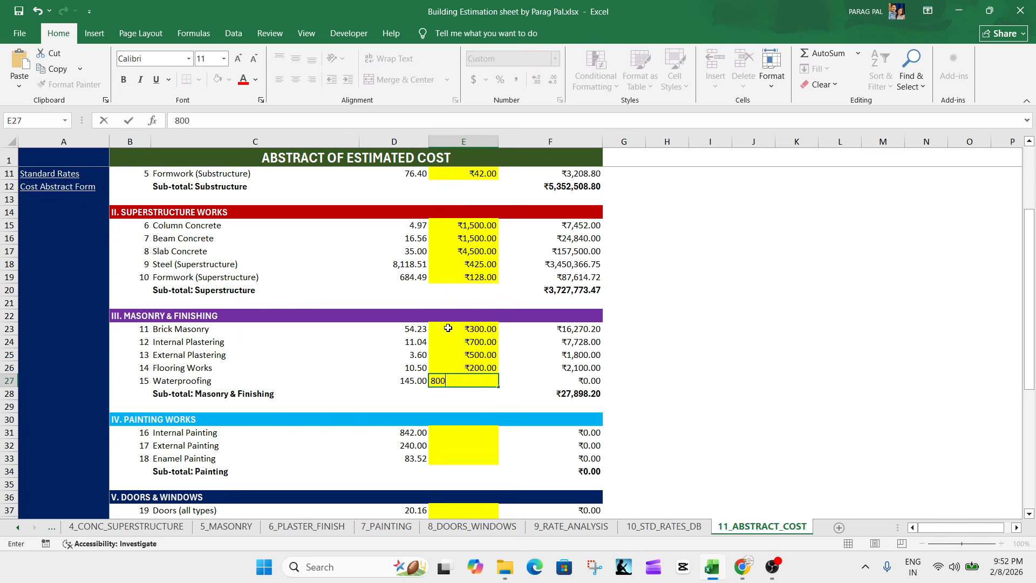
{"action": "key", "text": "Return"}
Enter Painting Works rates of 500 for Internal Painting, 500 for External Painting and 600 for Enamel Painting.
{"action": "key", "text": "Down"}
{"action": "key", "text": "Down"}
{"action": "key", "text": "Down"}
{"action": "type", "text": "500"}
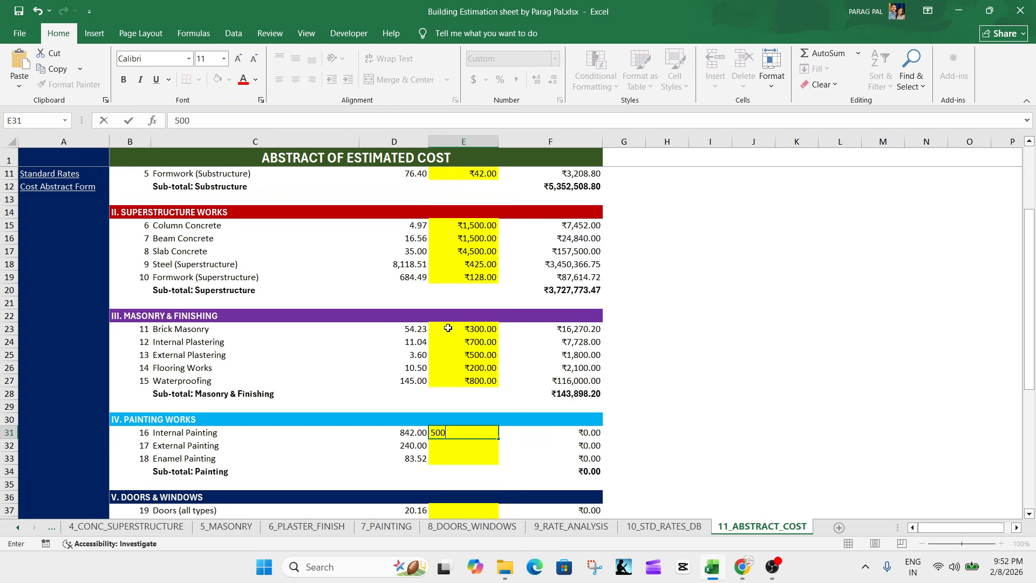
{"action": "key", "text": "ctrl+Return"}
{"action": "key", "text": "Return"}
{"action": "type", "text": "500"}
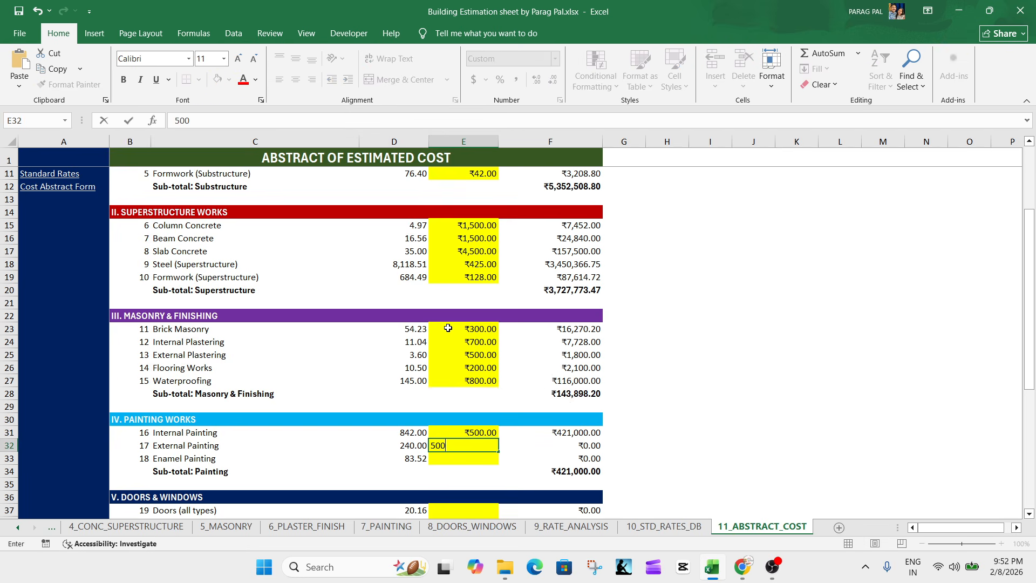
{"action": "key", "text": "Return"}
{"action": "scroll", "coordinate": [458, 457], "scroll_direction": "down", "scroll_amount": 2}
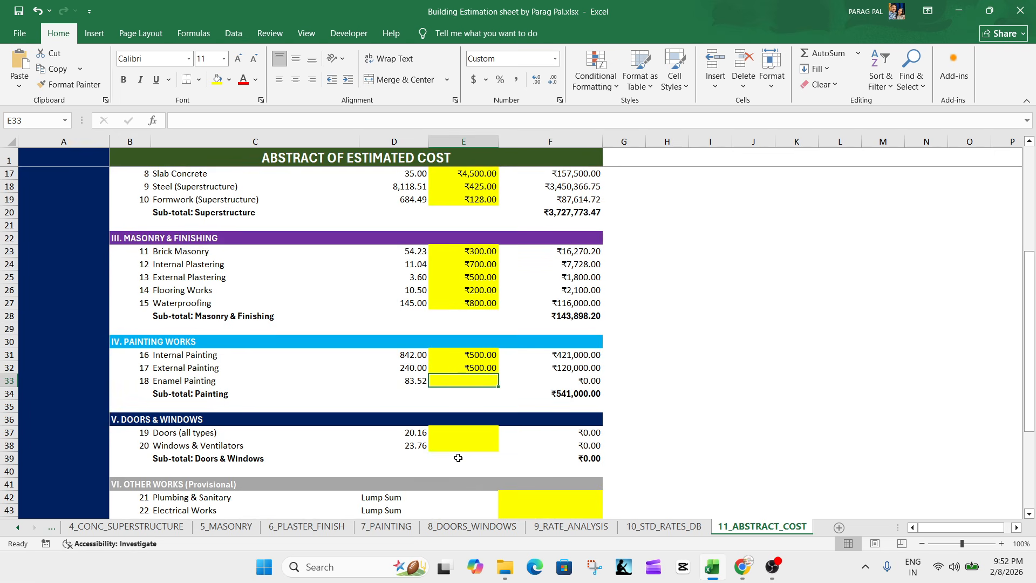
{"action": "type", "text": "600"}
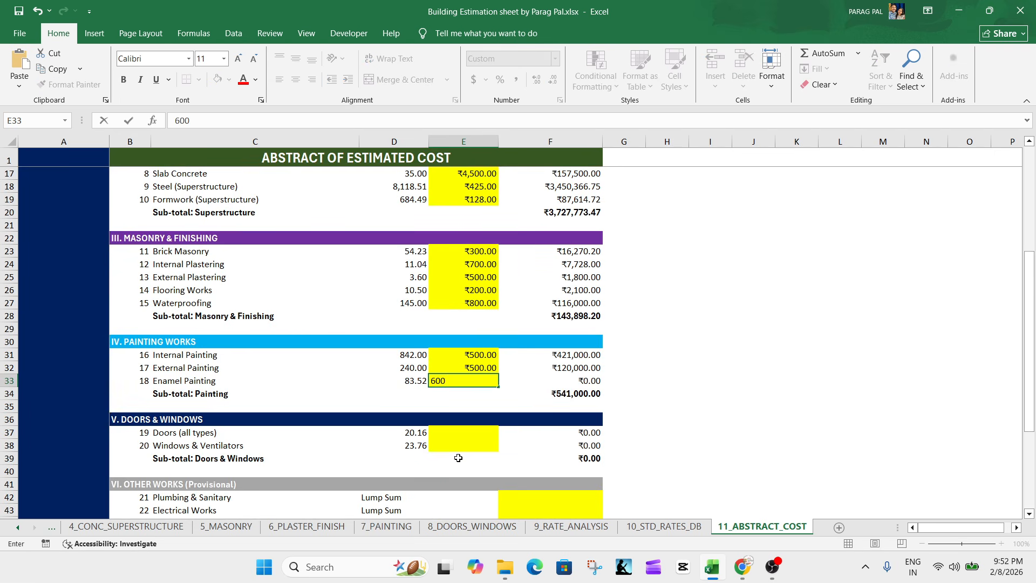
{"action": "key", "text": "Return"}
Enter a rate of 5000 for both Doors (all types) and Windows & Ventilators.
{"action": "key", "text": "Down"}
{"action": "key", "text": "Down"}
{"action": "key", "text": "Down"}
{"action": "type", "text": "5000"}
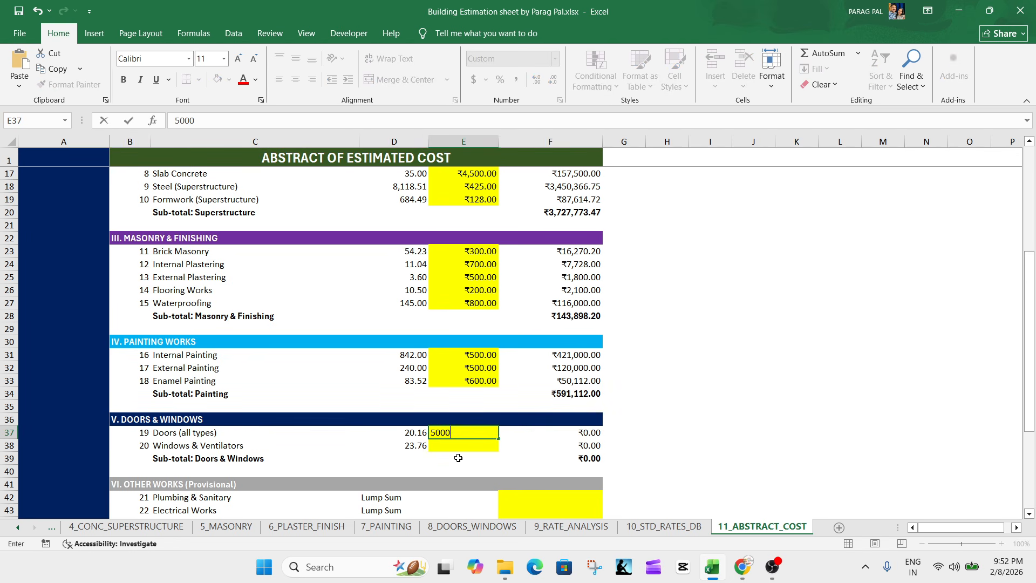
{"action": "key", "text": "Return"}
{"action": "type", "text": "5000"}
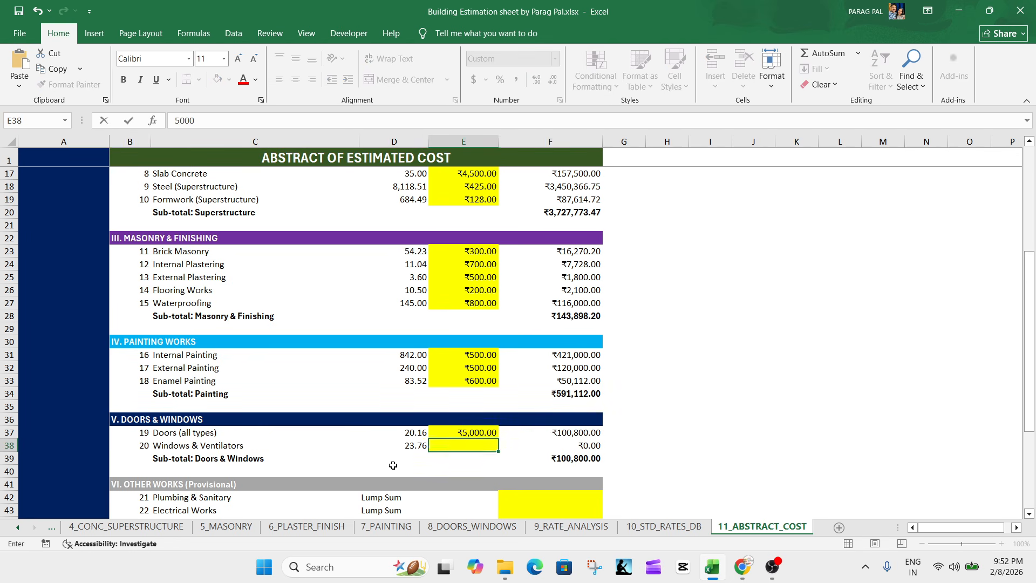
{"action": "scroll", "coordinate": [458, 458], "scroll_direction": "down", "scroll_amount": 2}
{"action": "left_click", "coordinate": [399, 443]}
Enter lump-sum amounts of 50000 for Plumbing & Sanitary and 80000 for Electrical Works under Other Works.
{"action": "left_click", "coordinate": [530, 418]}
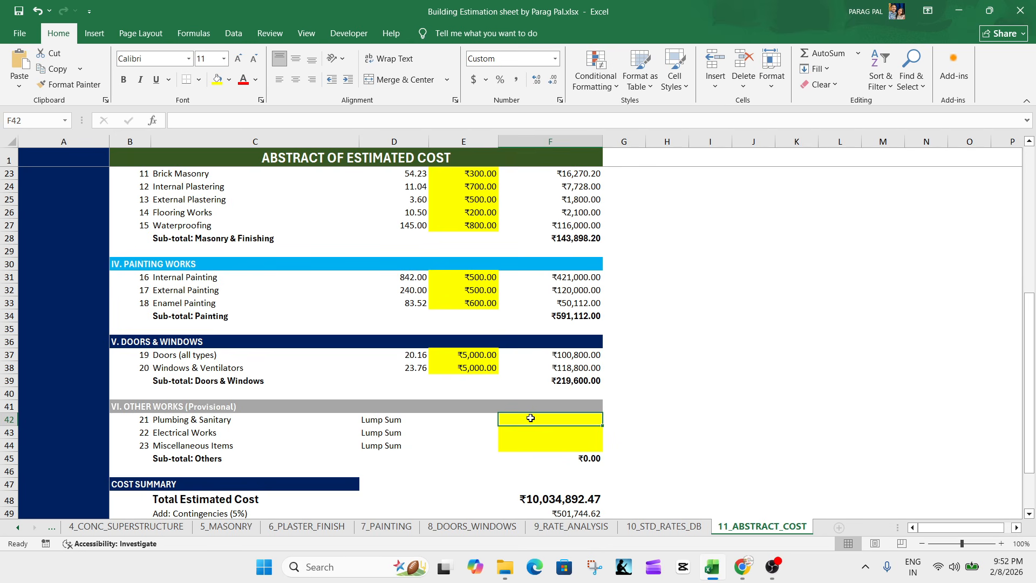
{"action": "type", "text": "50000"}
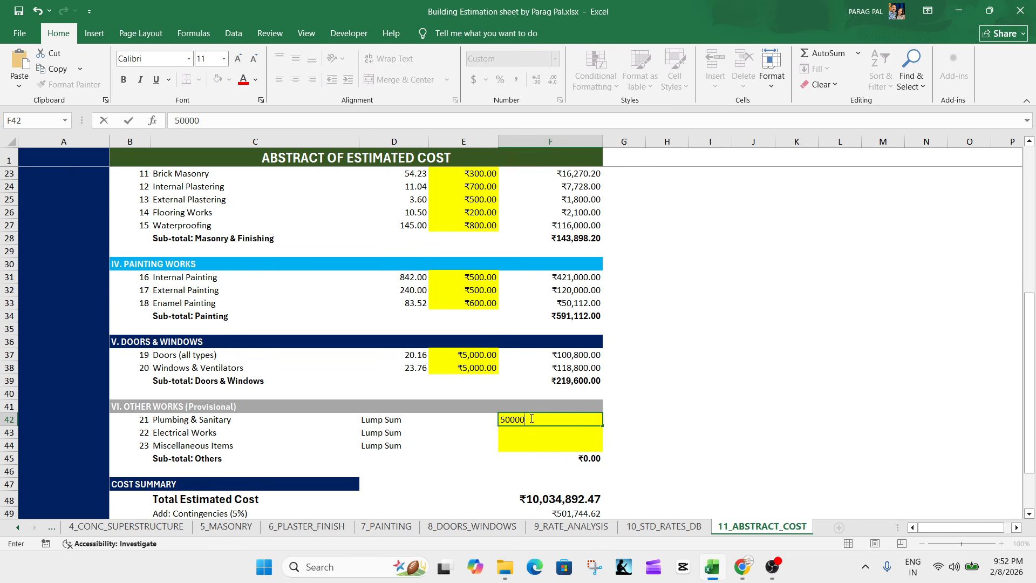
{"action": "key", "text": "Return"}
{"action": "type", "text": "800000"}
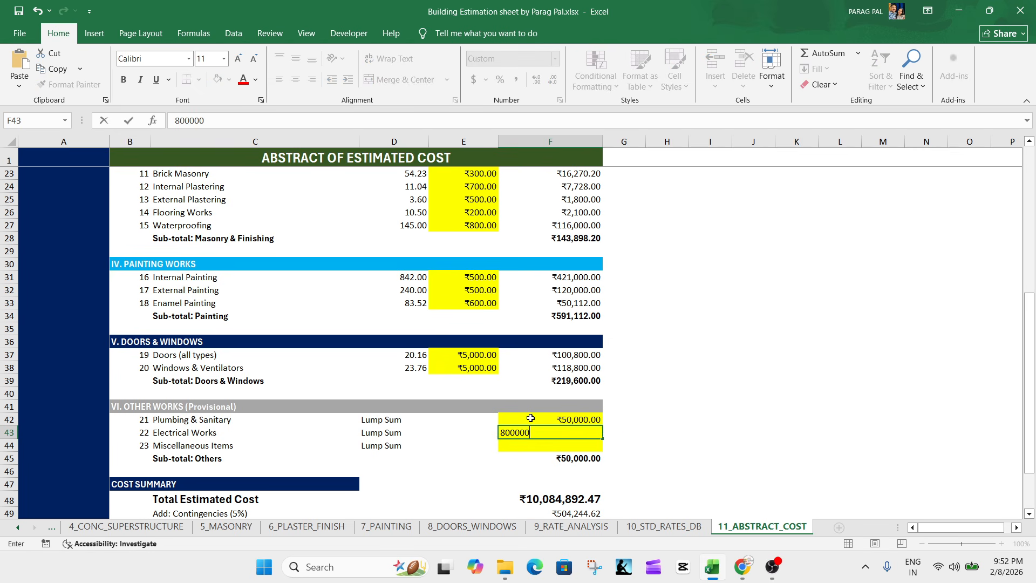
{"action": "key", "text": "Return"}
{"action": "key", "text": "Up"}
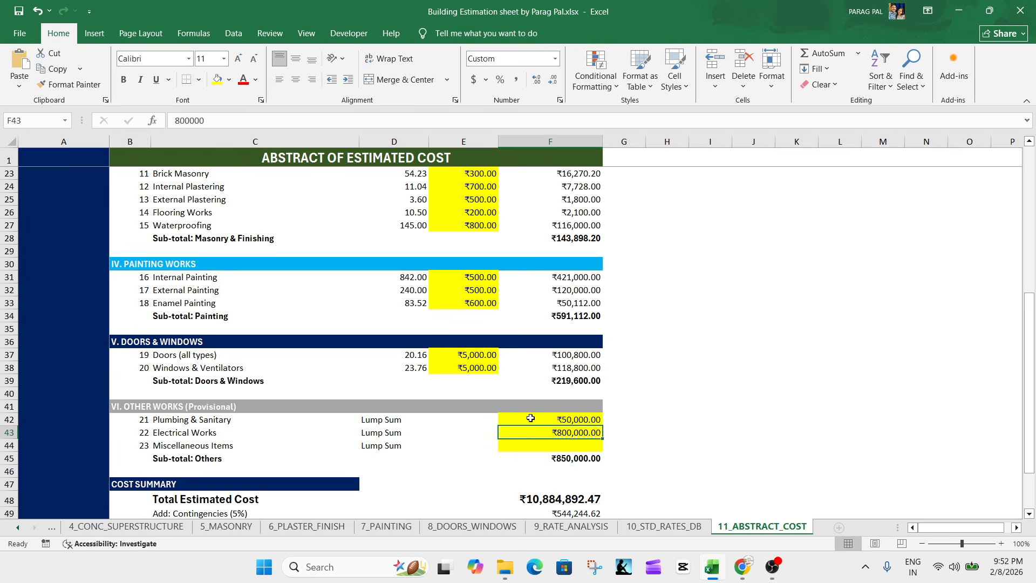
{"action": "type", "text": "80000"}
{"action": "key", "text": "Return"}
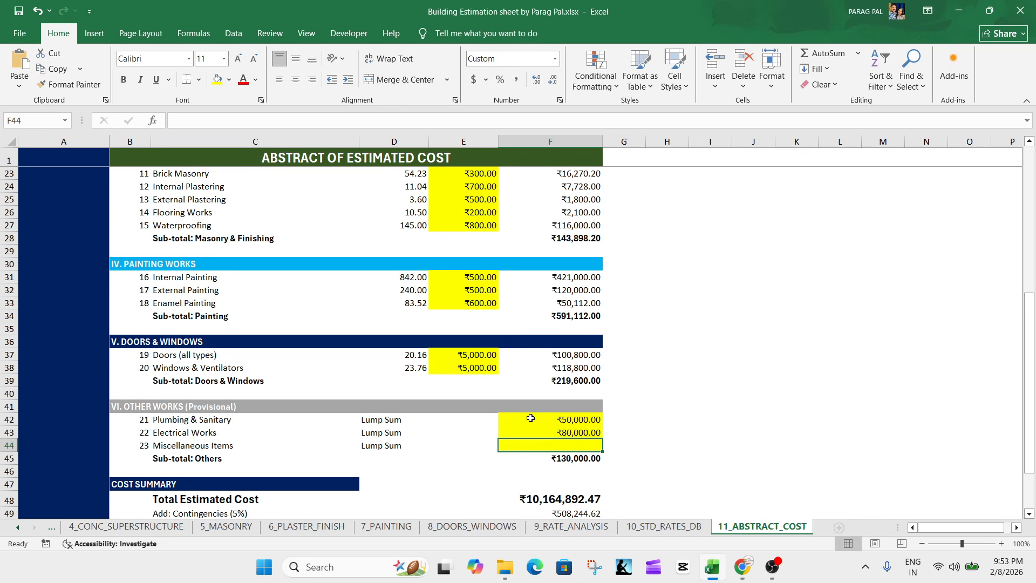
Set the Miscellaneous Items lump sum to 50000 and check the resulting Cost Summary.
{"action": "type", "text": "500000"}
{"action": "key", "text": "Return"}
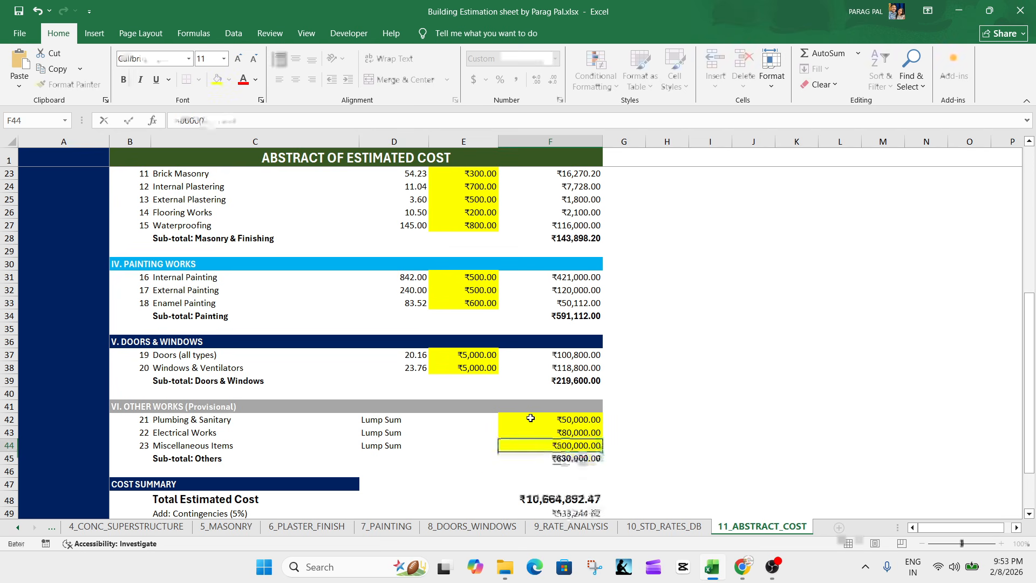
{"action": "key", "text": "Up"}
{"action": "left_click", "coordinate": [239, 121]}
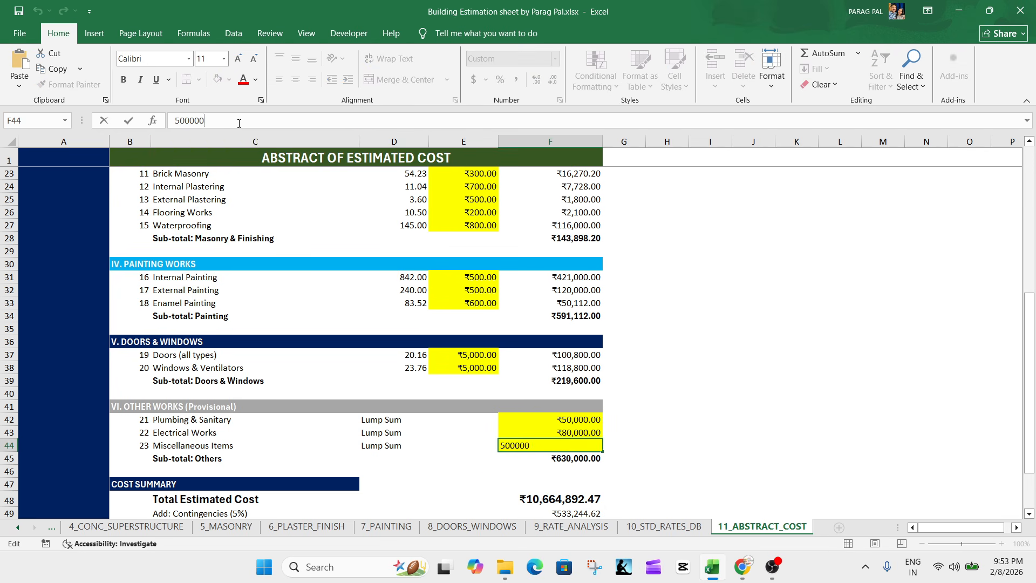
{"action": "key", "text": "BackSpace"}
{"action": "key", "text": "Return"}
{"action": "scroll", "coordinate": [357, 335], "scroll_direction": "down", "scroll_amount": 3}
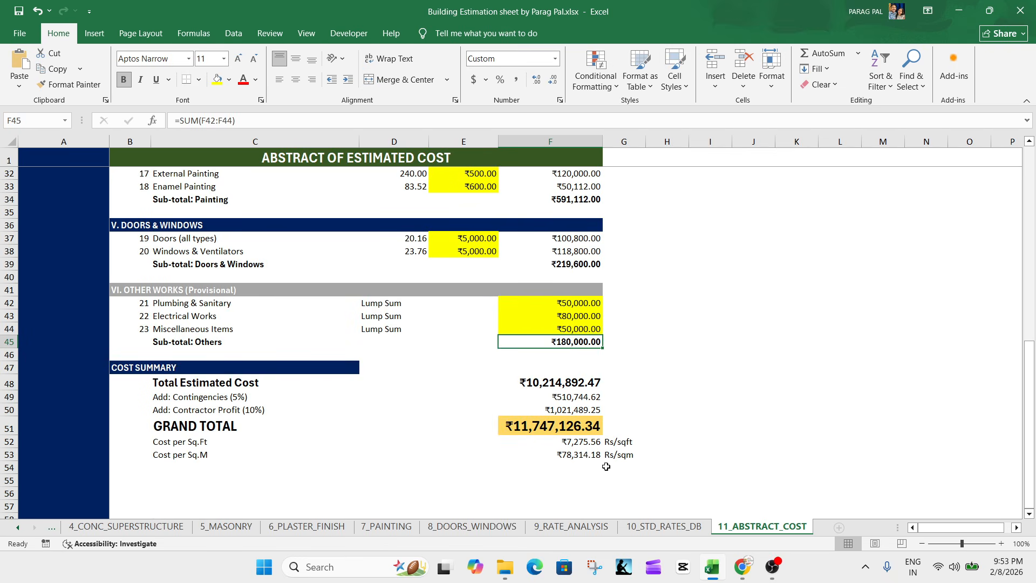
{"action": "scroll", "coordinate": [606, 466], "scroll_direction": "up", "scroll_amount": 10}
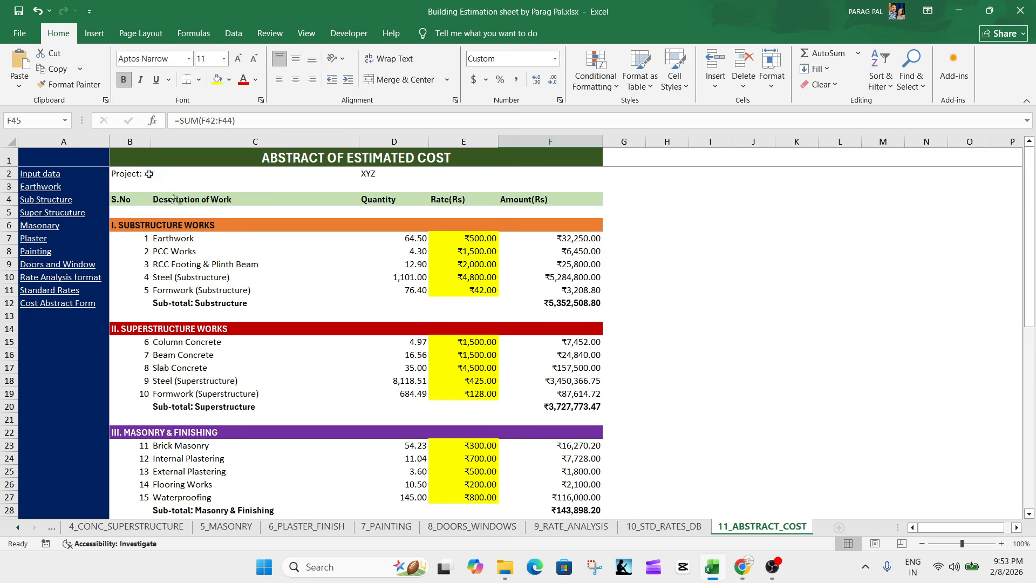
Complete the project line below the abstract title so that it reads "Project: XYZ Project".
{"action": "left_click", "coordinate": [149, 174]}
{"action": "left_click", "coordinate": [226, 121]}
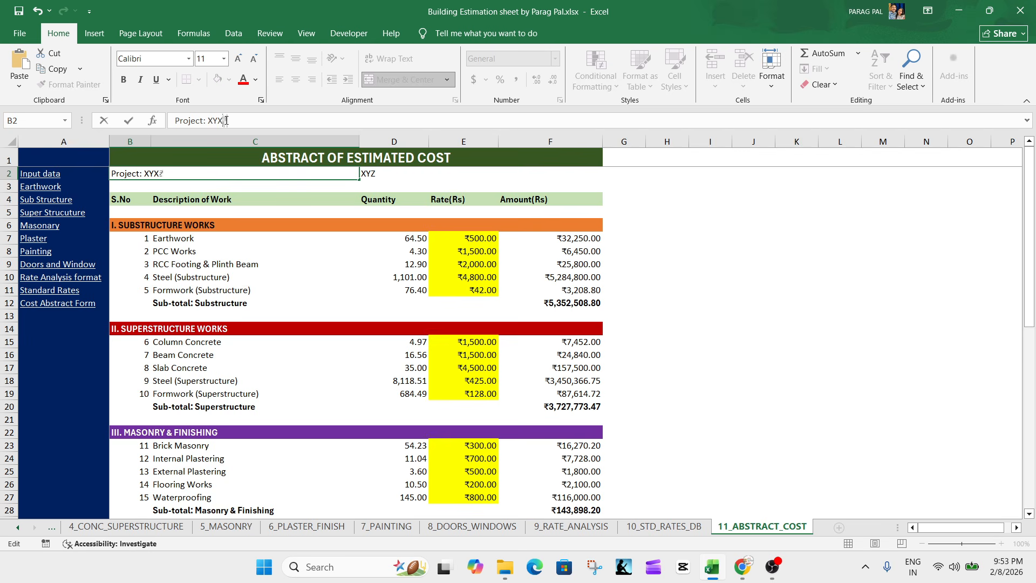
{"action": "type", "text": "XYZ Project"}
{"action": "left_click", "coordinate": [706, 279]}
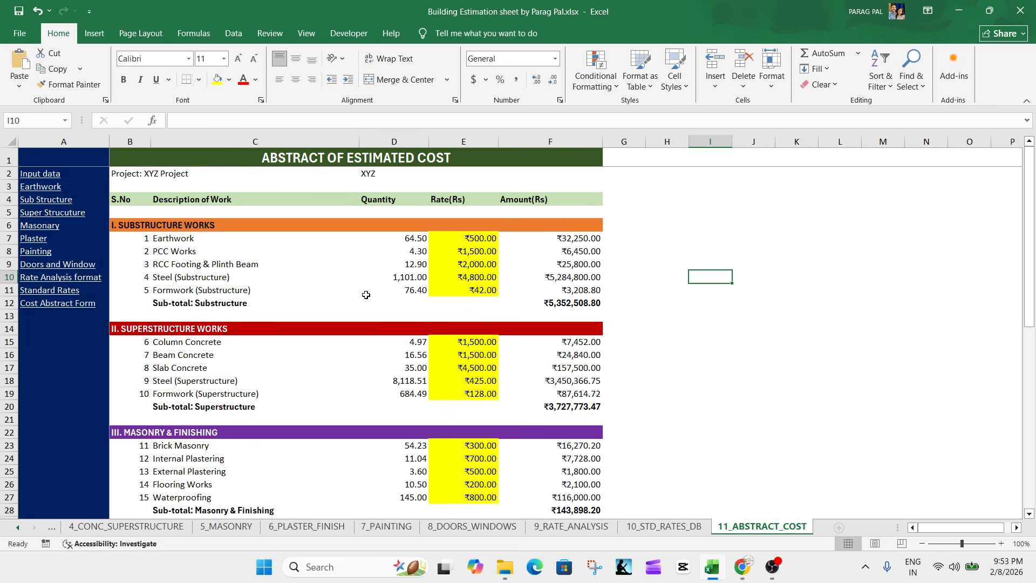
Review the cost abstract from Substructure Works down to the Cost Summary and return to its start.
{"action": "scroll", "coordinate": [373, 324], "scroll_direction": "down", "scroll_amount": 5}
{"action": "scroll", "coordinate": [374, 334], "scroll_direction": "down", "scroll_amount": 5}
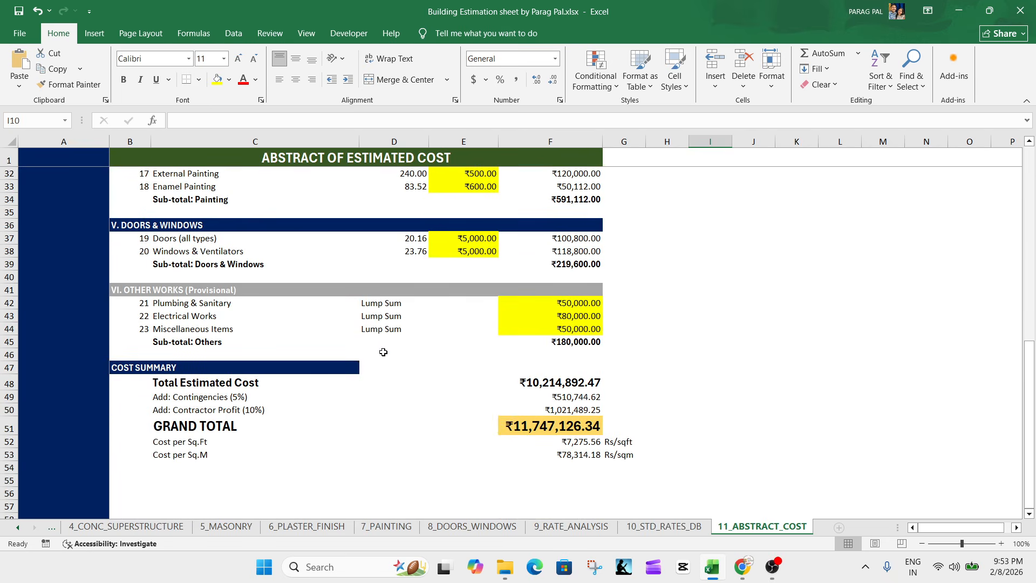
{"action": "scroll", "coordinate": [383, 352], "scroll_direction": "up", "scroll_amount": 10}
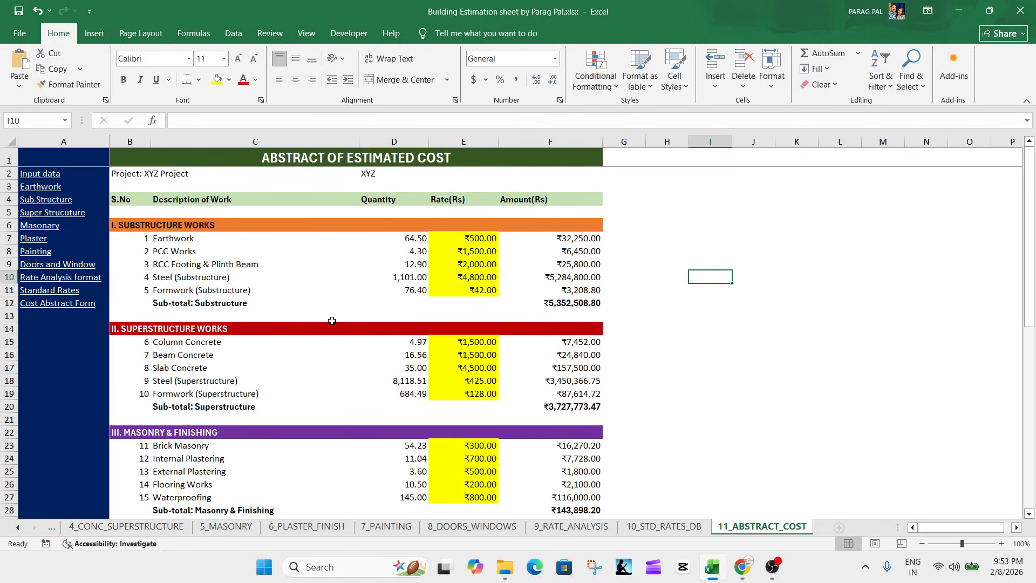
{"action": "scroll", "coordinate": [565, 328], "scroll_direction": "down", "scroll_amount": 5}
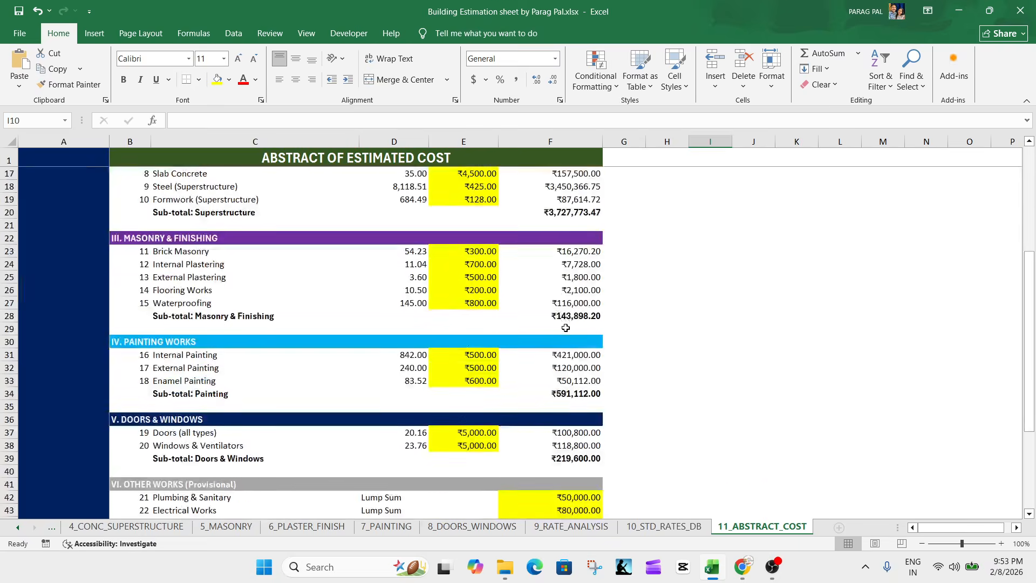
{"action": "scroll", "coordinate": [562, 345], "scroll_direction": "down", "scroll_amount": 4}
{"action": "scroll", "coordinate": [528, 360], "scroll_direction": "up", "scroll_amount": 9}
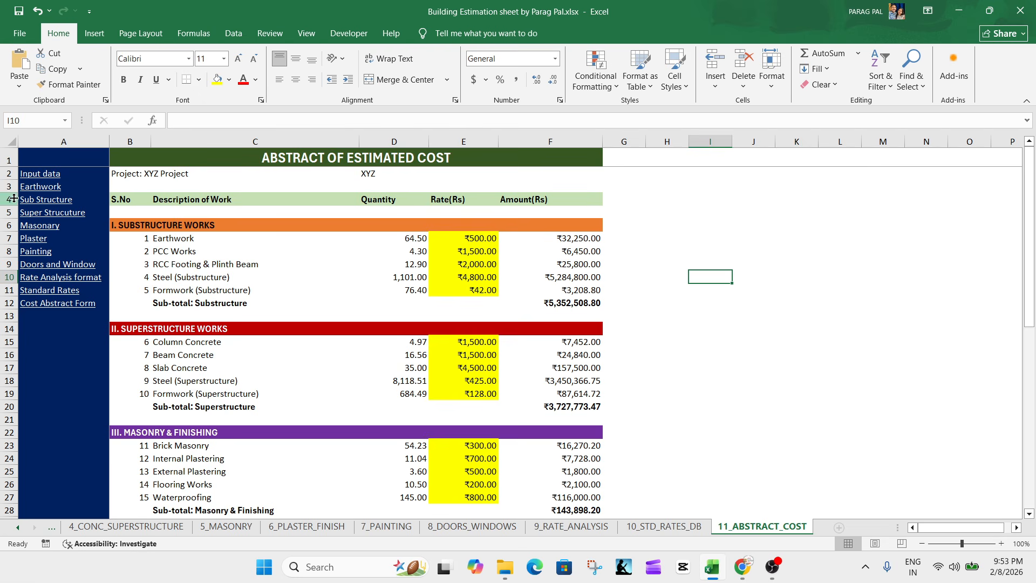
Review the input parameters down to Doors & Windows, and return to the cost abstract to check its amounts.
{"action": "left_click", "coordinate": [36, 174]}
{"action": "scroll", "coordinate": [280, 279], "scroll_direction": "down", "scroll_amount": 12}
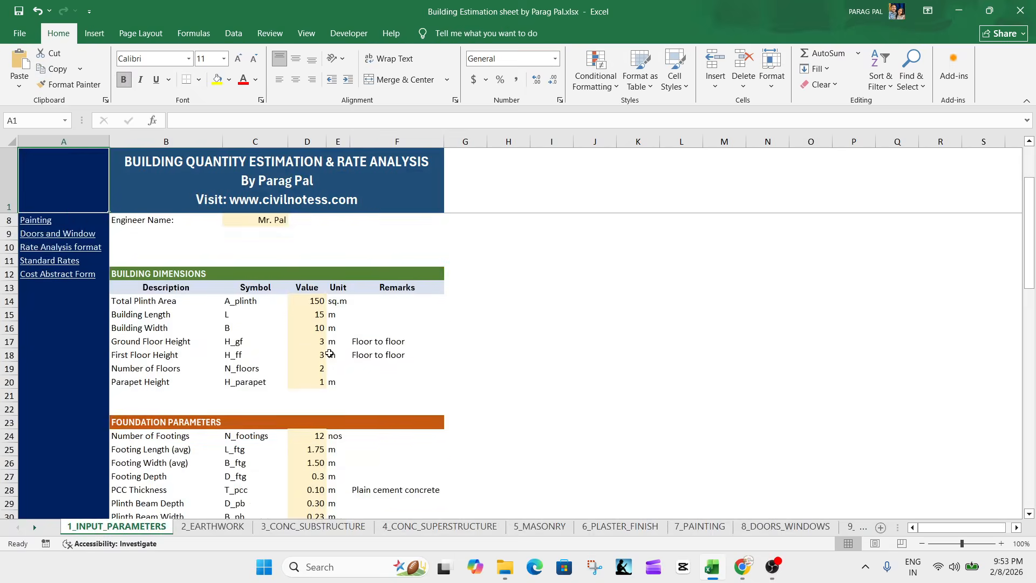
{"action": "scroll", "coordinate": [333, 404], "scroll_direction": "down", "scroll_amount": 5}
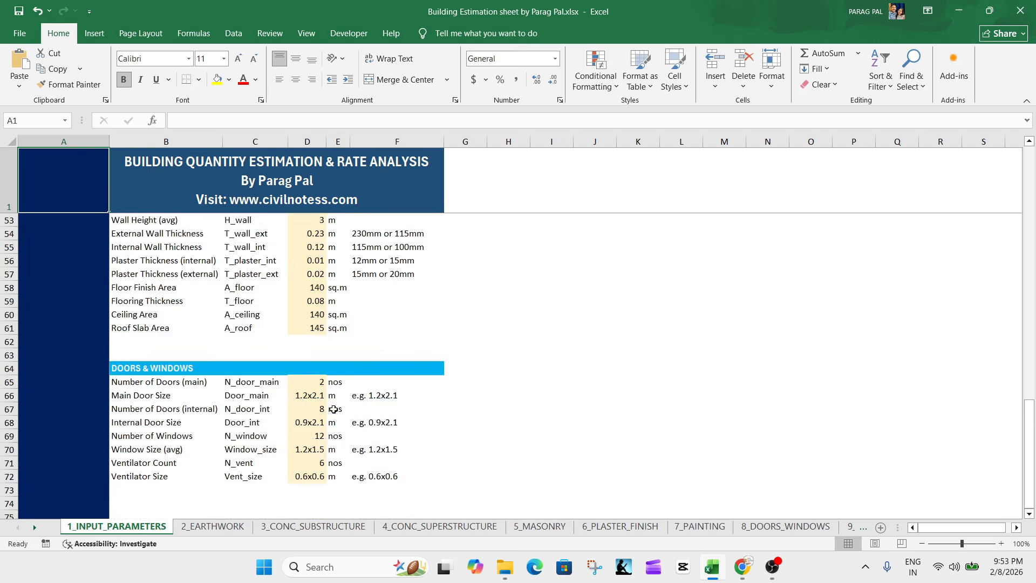
{"action": "scroll", "coordinate": [324, 394], "scroll_direction": "up", "scroll_amount": 17}
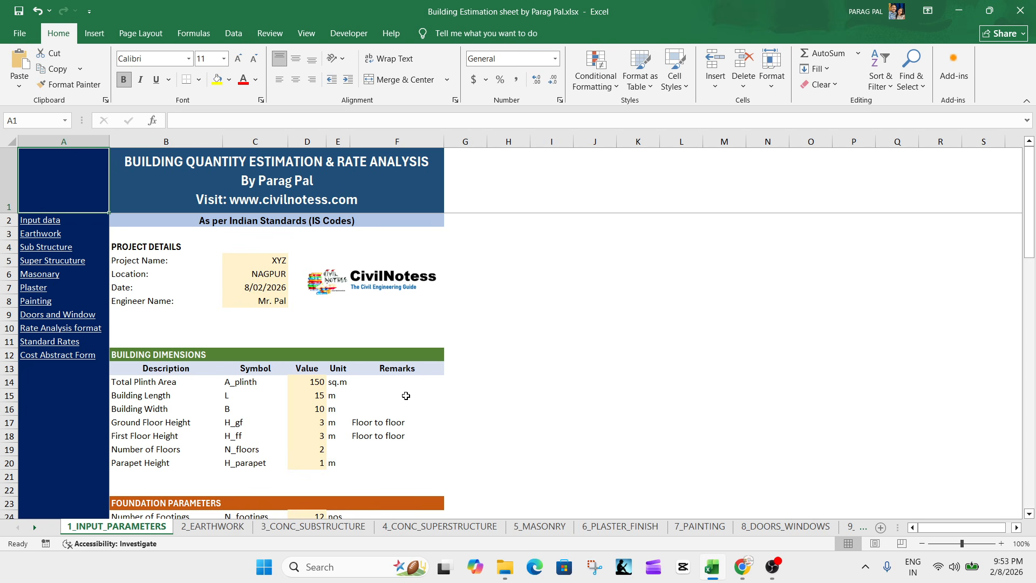
{"action": "left_click", "coordinate": [45, 358]}
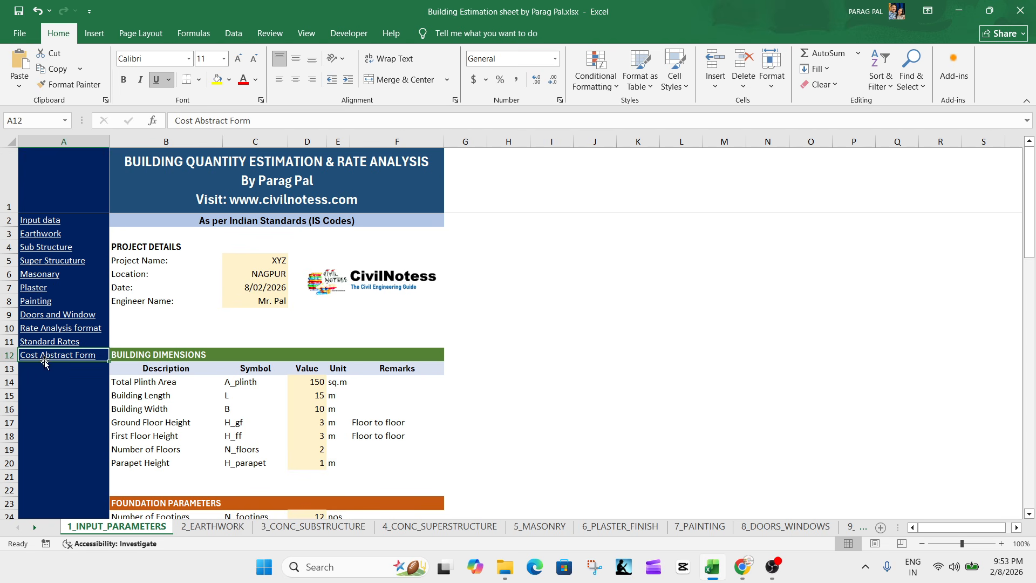
{"action": "scroll", "coordinate": [445, 390], "scroll_direction": "down", "scroll_amount": 5}
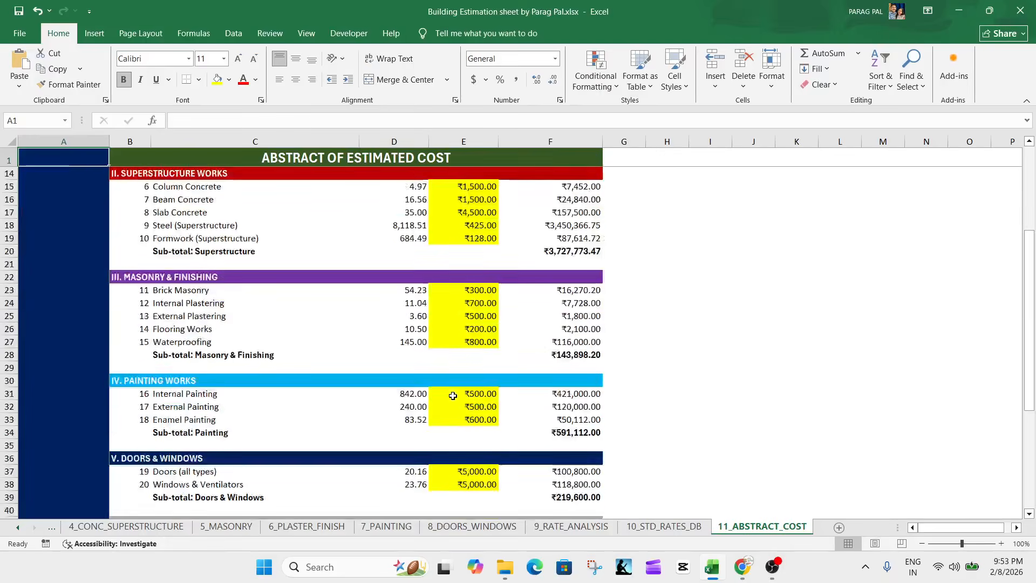
{"action": "scroll", "coordinate": [446, 390], "scroll_direction": "down", "scroll_amount": 4}
{"action": "scroll", "coordinate": [452, 383], "scroll_direction": "up", "scroll_amount": 7}
{"action": "scroll", "coordinate": [451, 383], "scroll_direction": "up", "scroll_amount": 1}
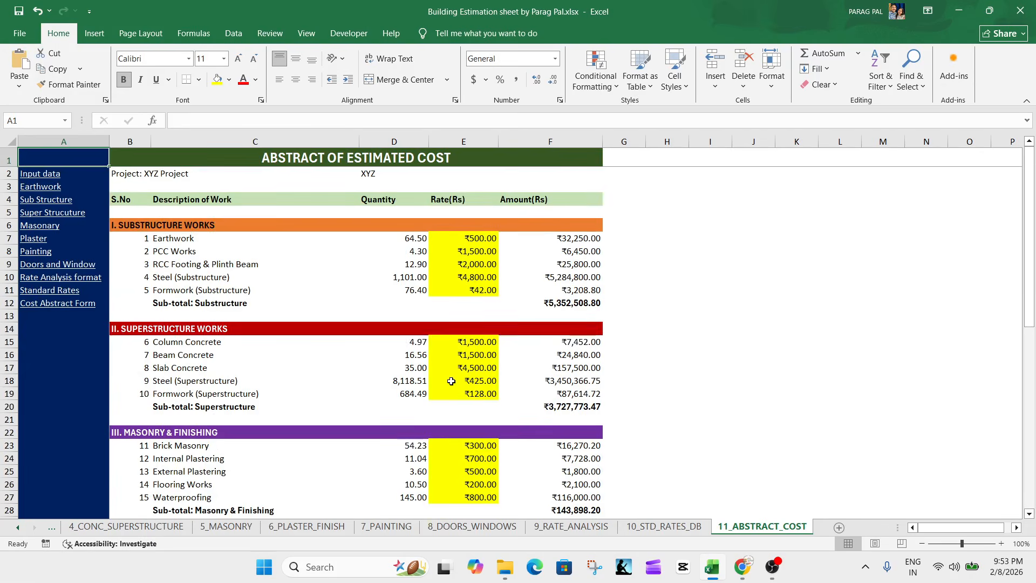
Go through the substructure rates and the section headings from Substructure to Painting Works, down to the Cost Summary.
{"action": "left_click_drag", "start_coordinate": [483, 274], "coordinate": [480, 278]}
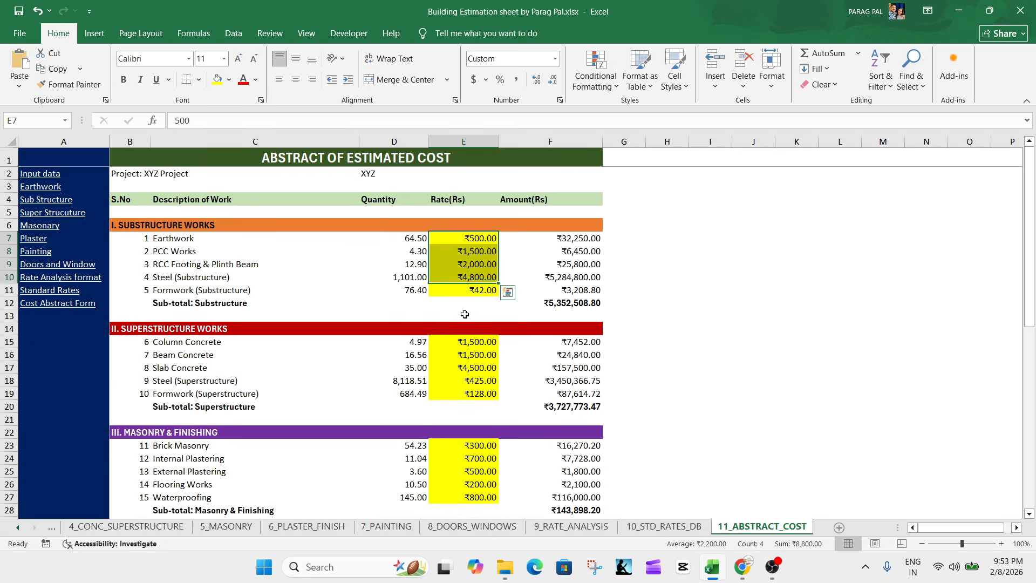
{"action": "left_click", "coordinate": [207, 225]}
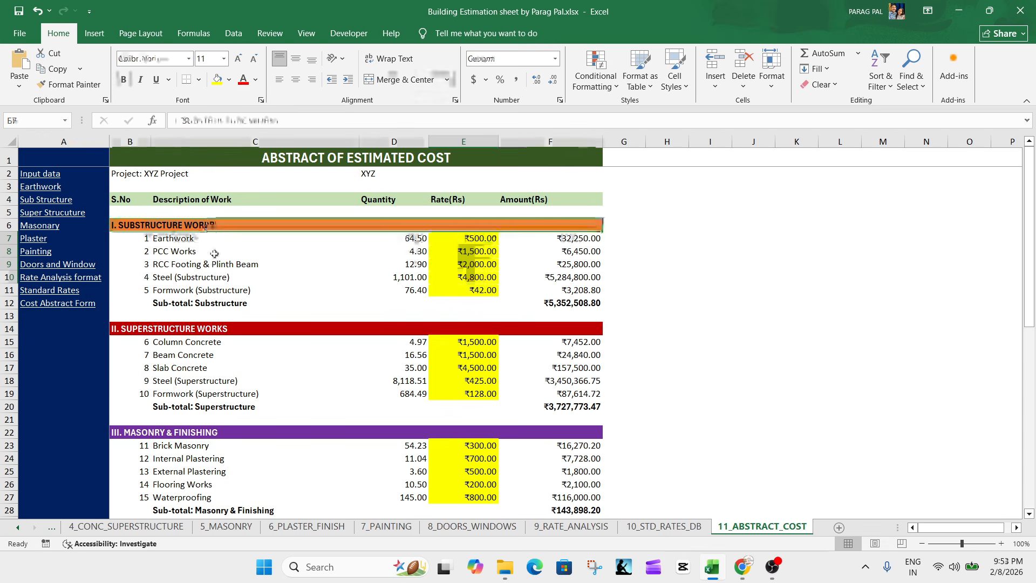
{"action": "left_click", "coordinate": [203, 329]}
{"action": "scroll", "coordinate": [208, 366], "scroll_direction": "down", "scroll_amount": 2}
{"action": "left_click", "coordinate": [208, 355]}
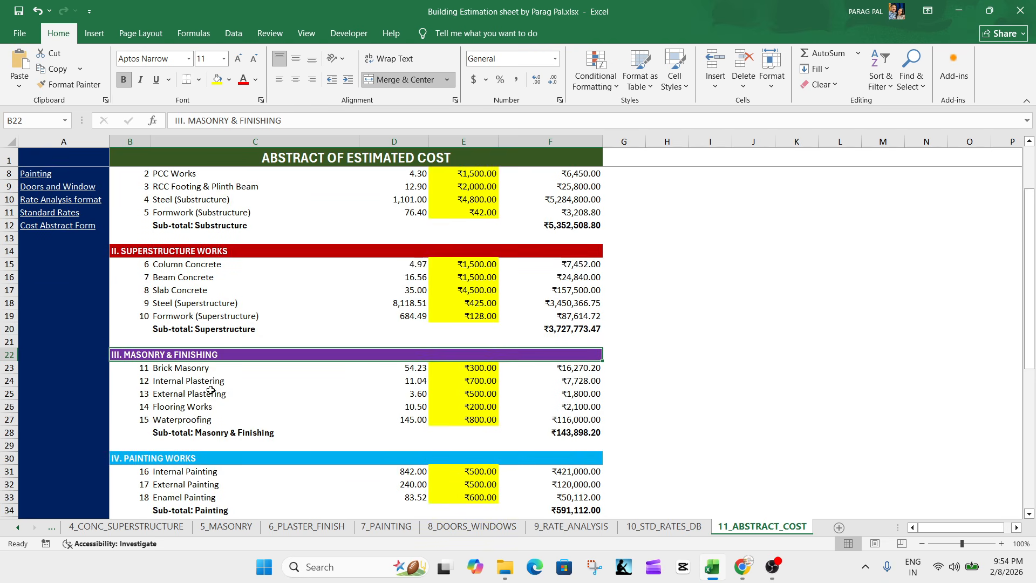
{"action": "left_click", "coordinate": [205, 461]}
{"action": "scroll", "coordinate": [205, 459], "scroll_direction": "down", "scroll_amount": 8}
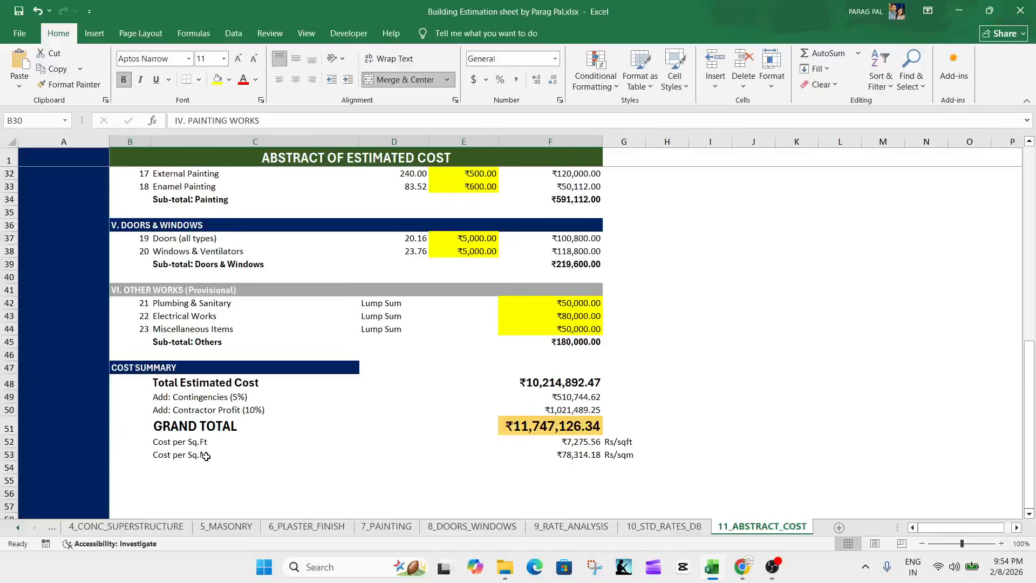
{"action": "scroll", "coordinate": [206, 456], "scroll_direction": "up", "scroll_amount": 5}
{"action": "scroll", "coordinate": [206, 454], "scroll_direction": "up", "scroll_amount": 5}
{"action": "left_click", "coordinate": [287, 249]}
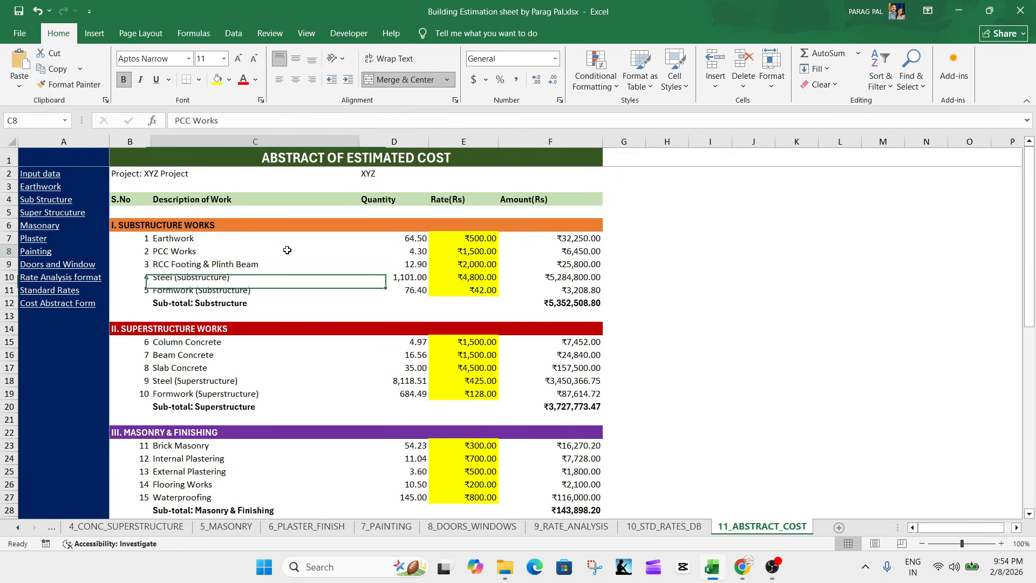
Select the whole cost abstract without the navigation column and set printing to the current selection only.
{"action": "left_click_drag", "start_coordinate": [177, 158], "coordinate": [432, 415]}
{"action": "key", "text": "ctrl+p"}
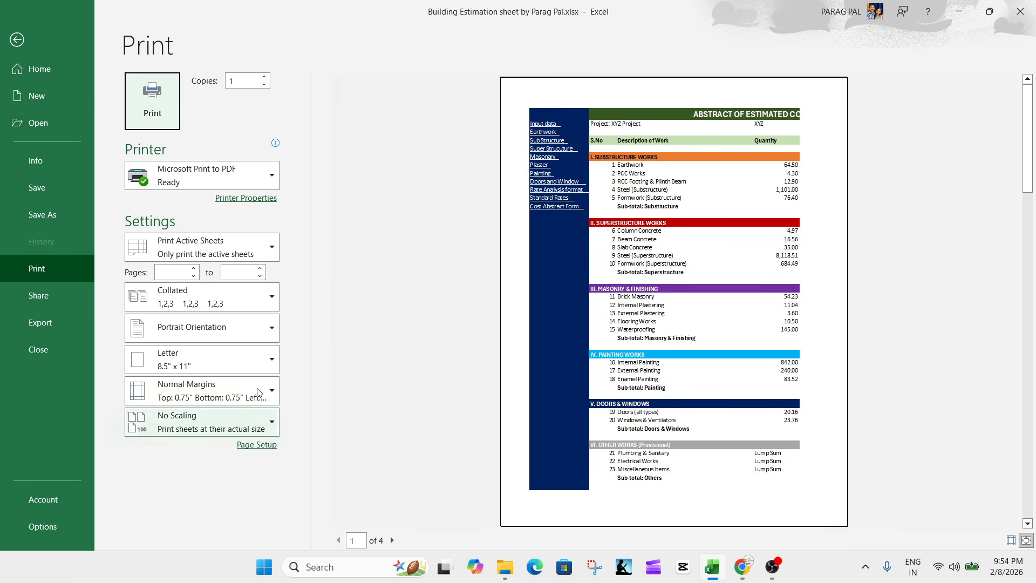
{"action": "left_click", "coordinate": [209, 246]}
{"action": "left_click", "coordinate": [195, 348]}
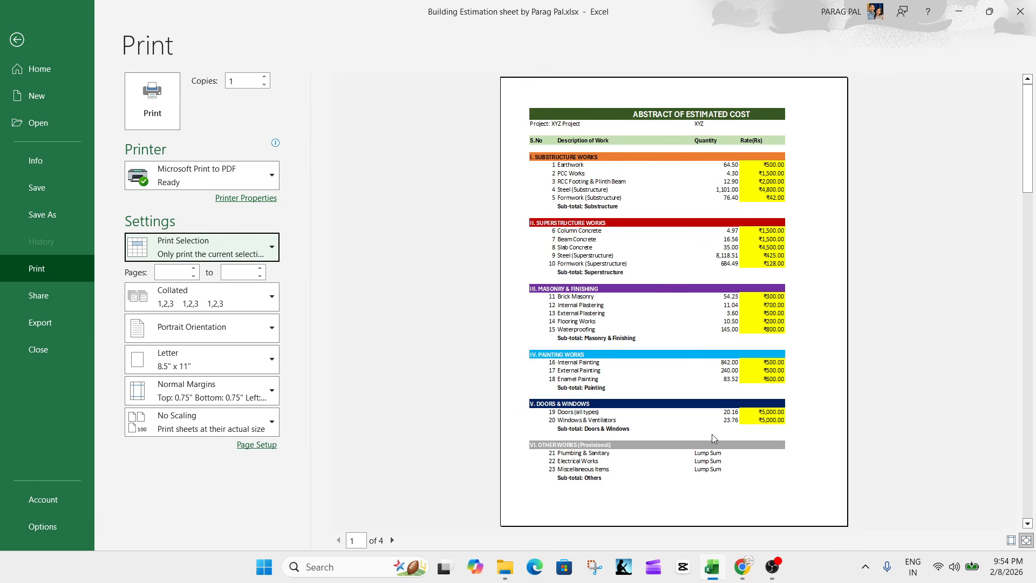
Scale the printout to 85% of normal size in the page setup and return to the start of the cost abstract.
{"action": "left_click", "coordinate": [257, 444]}
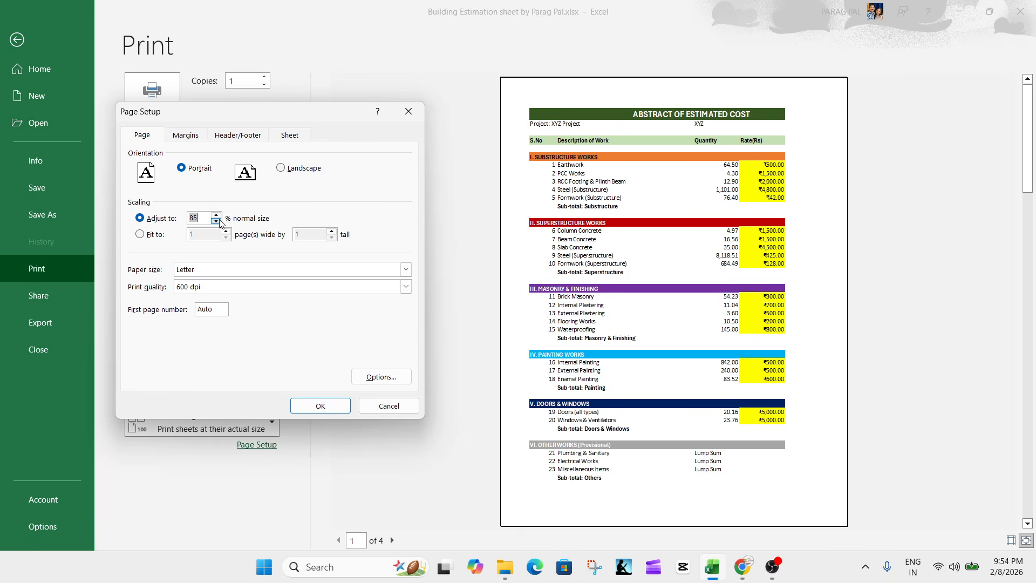
{"action": "left_click", "coordinate": [321, 405]}
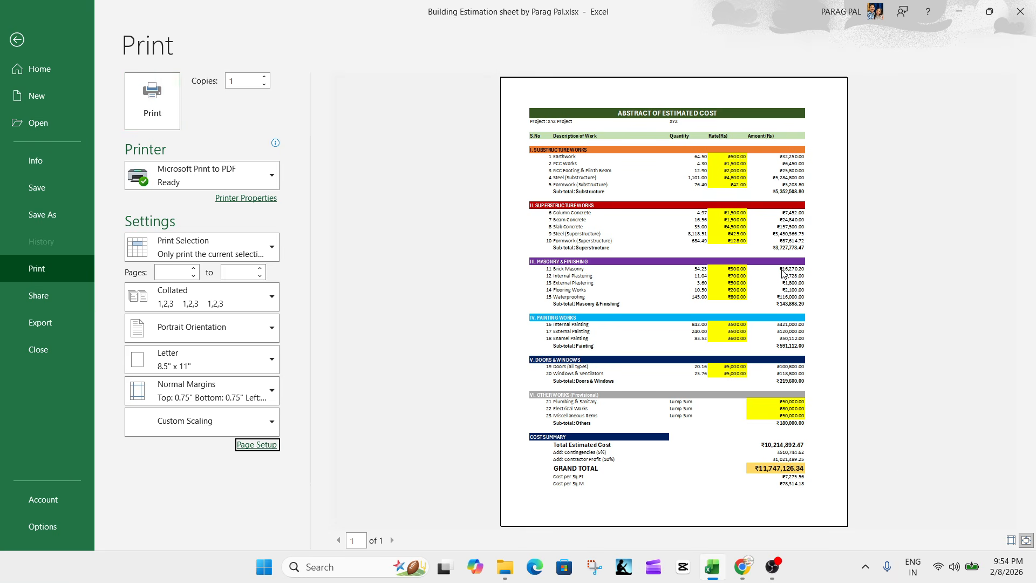
{"action": "left_click", "coordinate": [34, 38]}
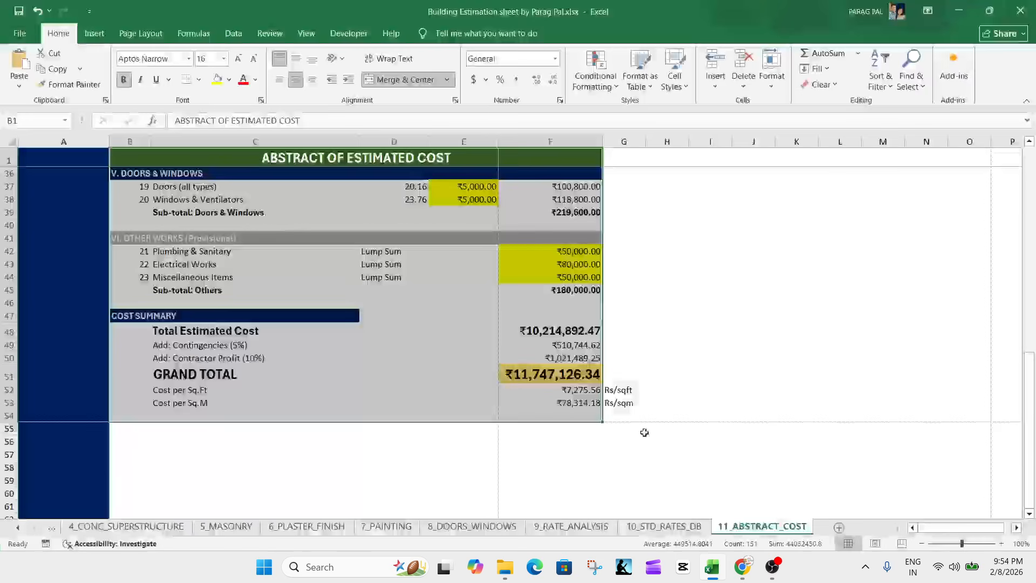
{"action": "scroll", "coordinate": [528, 435], "scroll_direction": "up", "scroll_amount": 4}
{"action": "scroll", "coordinate": [527, 436], "scroll_direction": "up", "scroll_amount": 7}
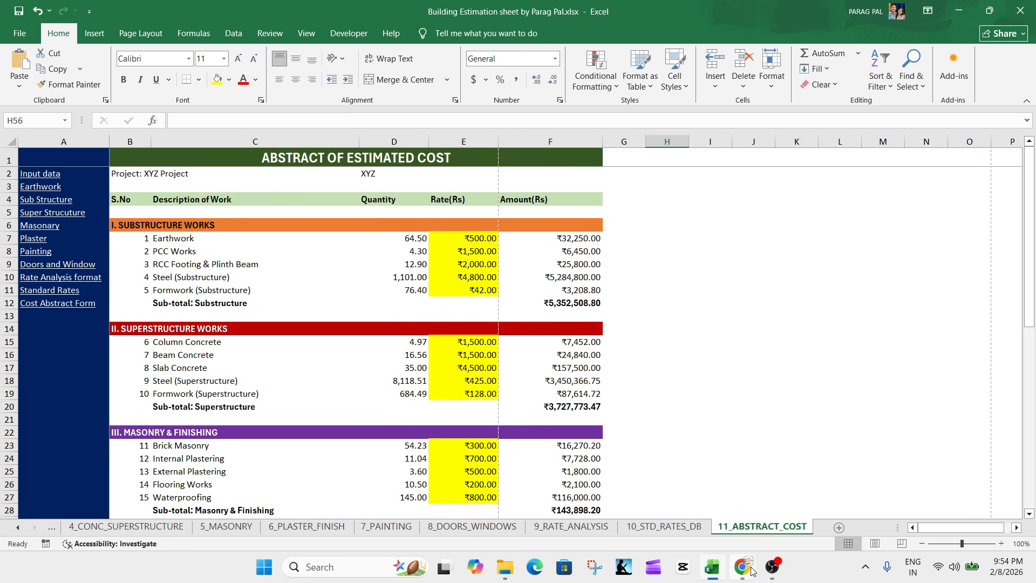
Switch to Chrome and look through the civilnotess.com Building Estimation Excel Sheet article down to its download link.
{"action": "mouse_move", "coordinate": [751, 570]}
{"action": "left_click", "coordinate": [814, 515]}
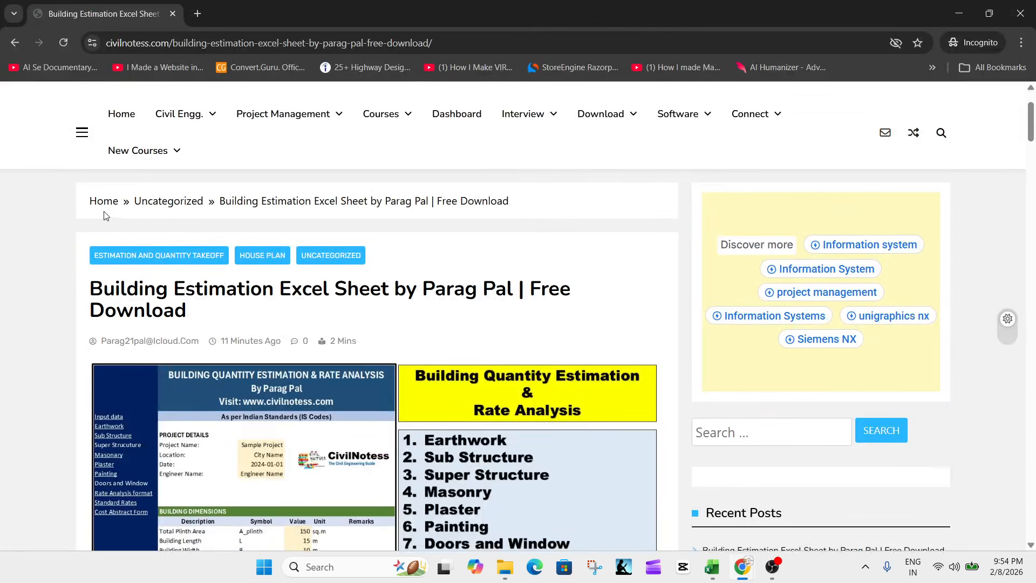
{"action": "scroll", "coordinate": [98, 200], "scroll_direction": "up", "scroll_amount": 2}
{"action": "scroll", "coordinate": [174, 279], "scroll_direction": "down", "scroll_amount": 7}
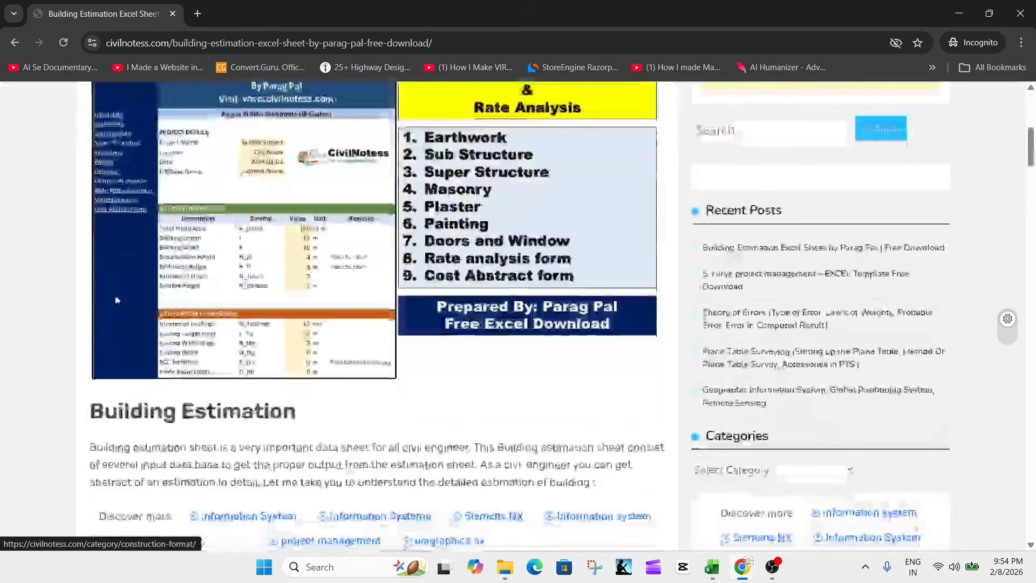
{"action": "scroll", "coordinate": [116, 300], "scroll_direction": "down", "scroll_amount": 15}
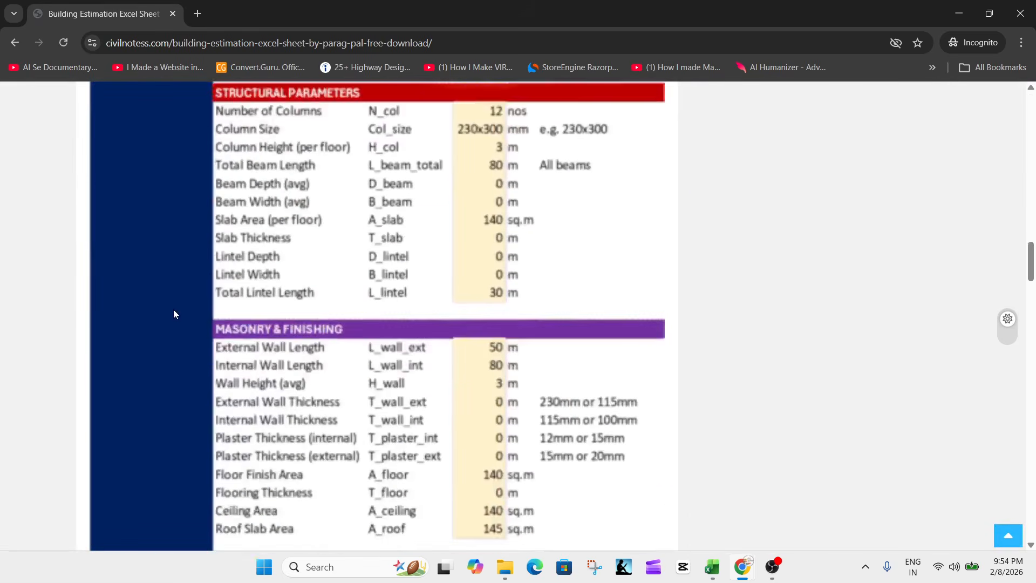
{"action": "scroll", "coordinate": [173, 311], "scroll_direction": "down", "scroll_amount": 20}
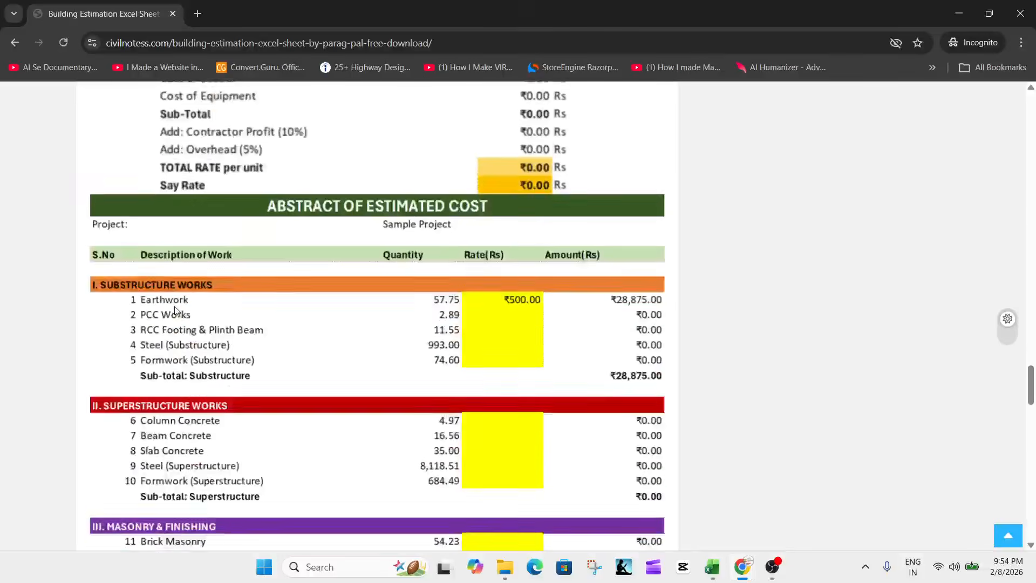
{"action": "scroll", "coordinate": [174, 310], "scroll_direction": "down", "scroll_amount": 5}
{"action": "scroll", "coordinate": [174, 310], "scroll_direction": "up", "scroll_amount": 6}
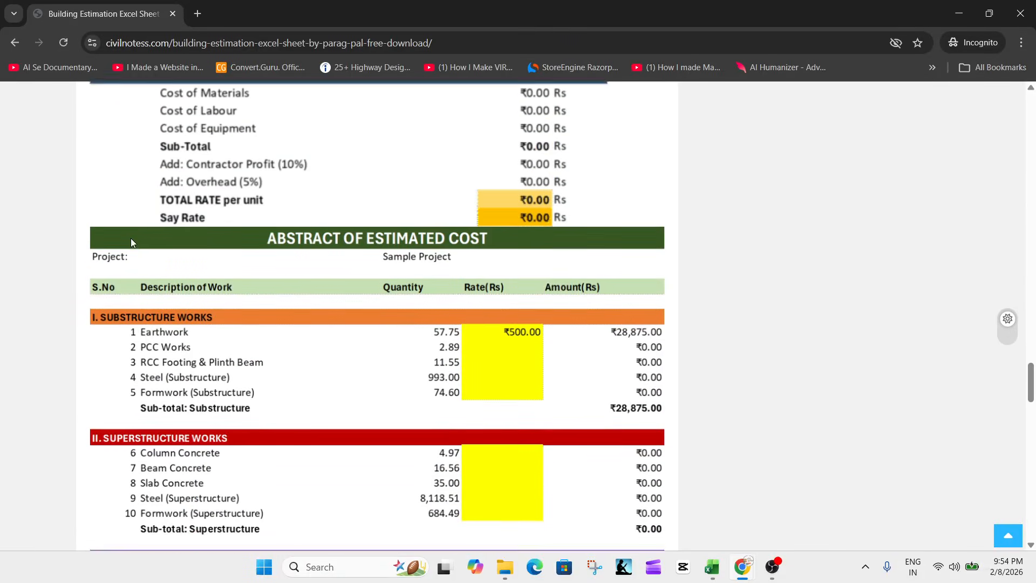
{"action": "scroll", "coordinate": [349, 307], "scroll_direction": "down", "scroll_amount": 14}
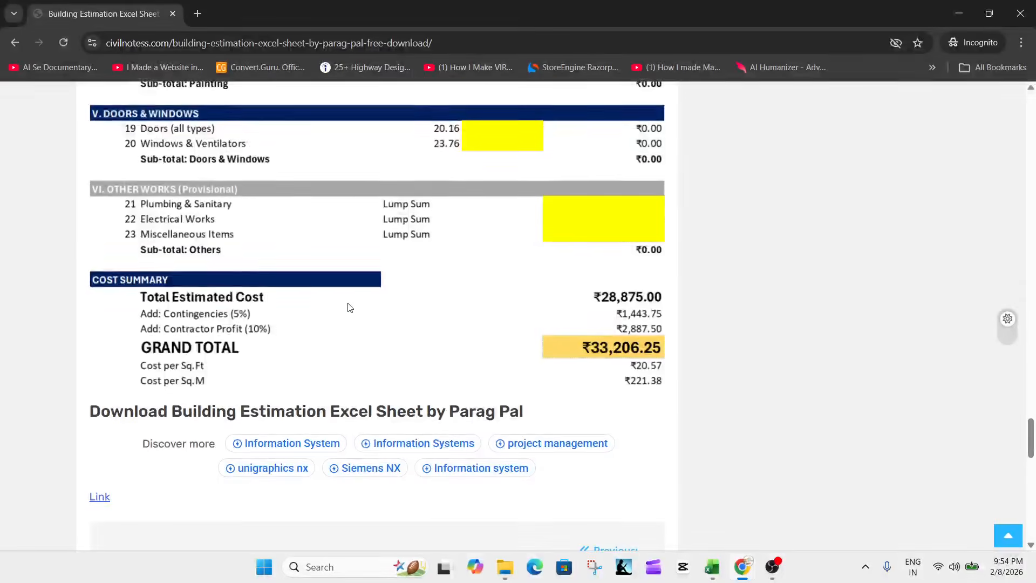
{"action": "scroll", "coordinate": [348, 311], "scroll_direction": "down", "scroll_amount": 4}
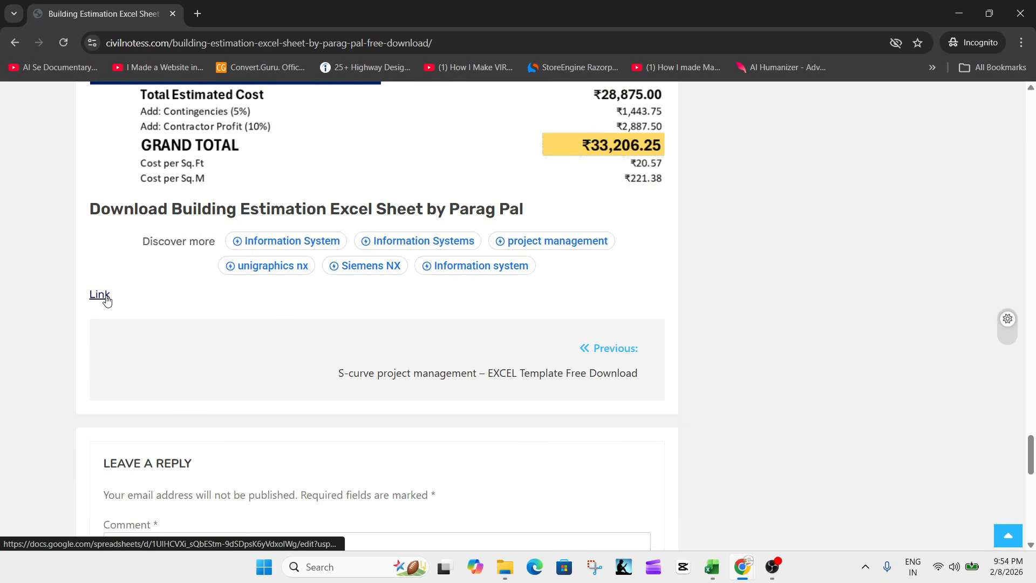
Open the linked Google Sheets workbook from the article and view its available download formats.
{"action": "left_click", "coordinate": [101, 294]}
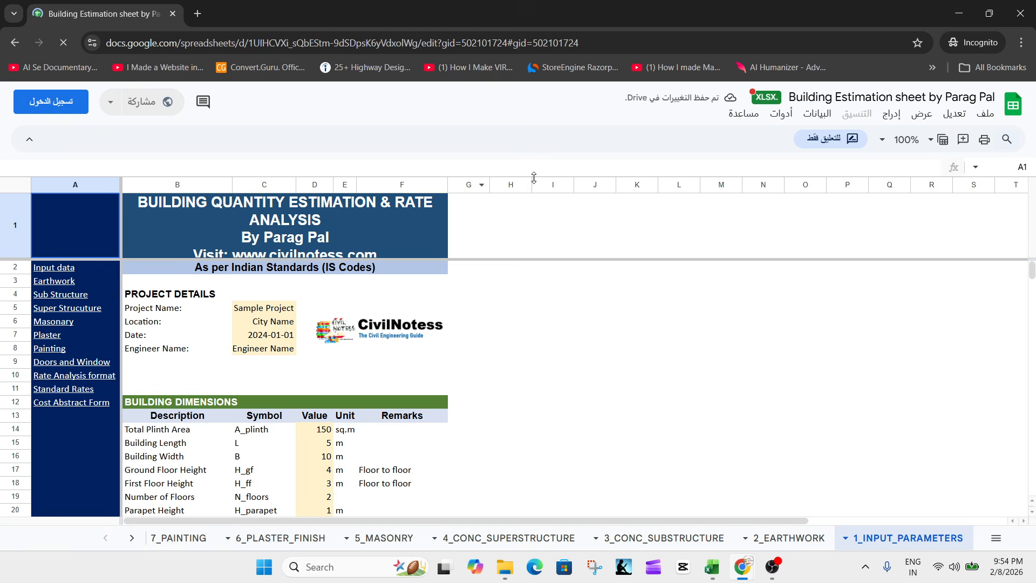
{"action": "left_click", "coordinate": [987, 114]}
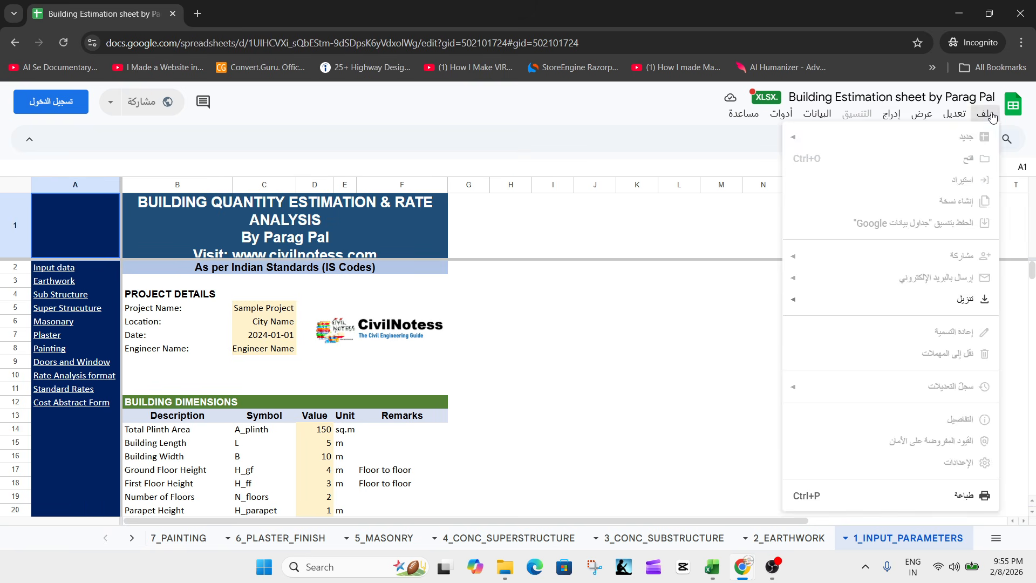
{"action": "mouse_move", "coordinate": [857, 301]}
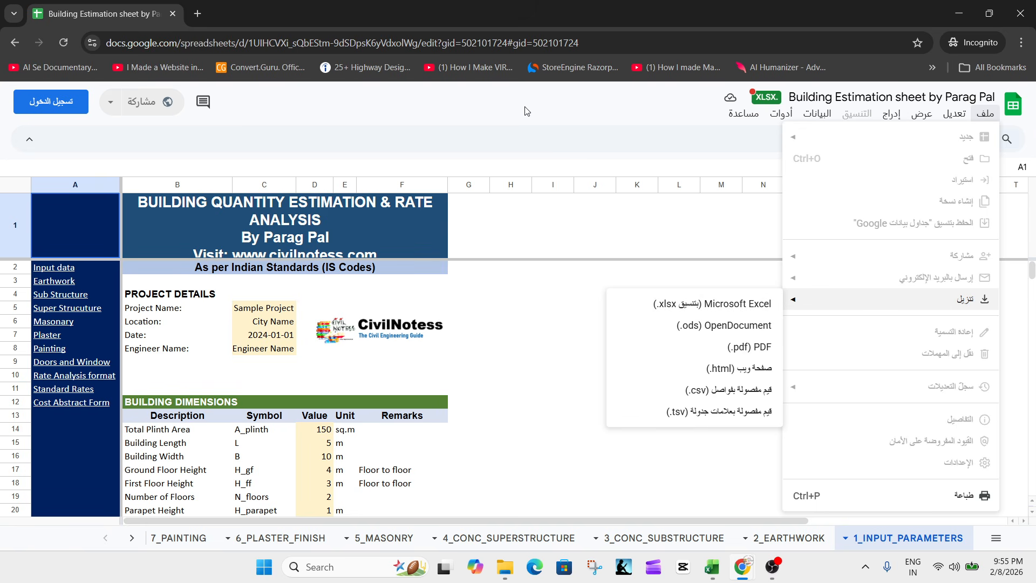
{"action": "left_click", "coordinate": [540, 122]}
{"action": "left_click", "coordinate": [550, 335]}
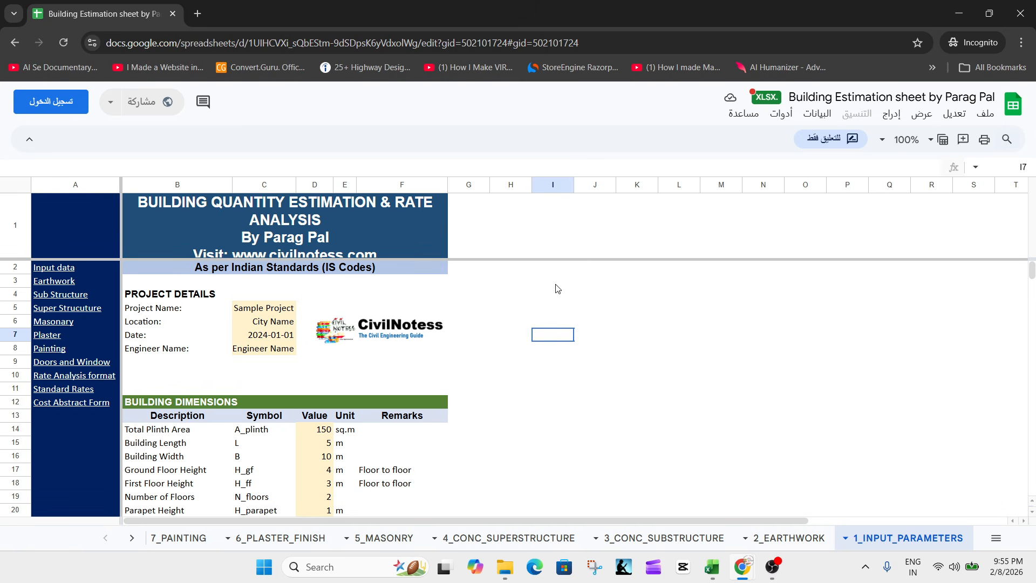
Look over the online input parameters sheet and go back to the article's download section.
{"action": "scroll", "coordinate": [389, 459], "scroll_direction": "down", "scroll_amount": 5}
{"action": "scroll", "coordinate": [378, 470], "scroll_direction": "up", "scroll_amount": 5}
{"action": "left_click", "coordinate": [15, 43]}
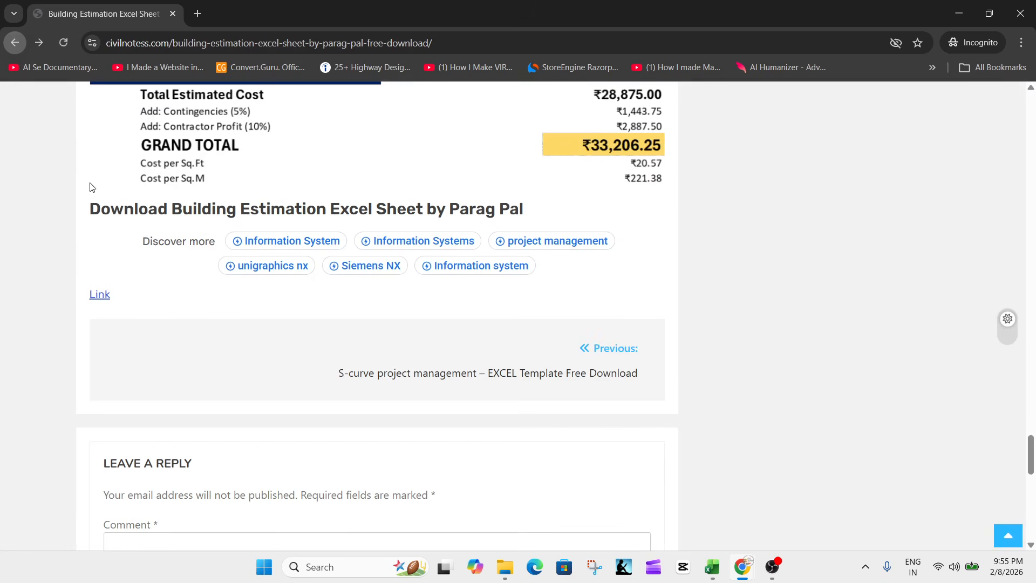
Search Google in a new tab for the workbook author's name and switch the results page to English.
{"action": "scroll", "coordinate": [331, 382], "scroll_direction": "up", "scroll_amount": 10}
{"action": "scroll", "coordinate": [335, 396], "scroll_direction": "up", "scroll_amount": 5}
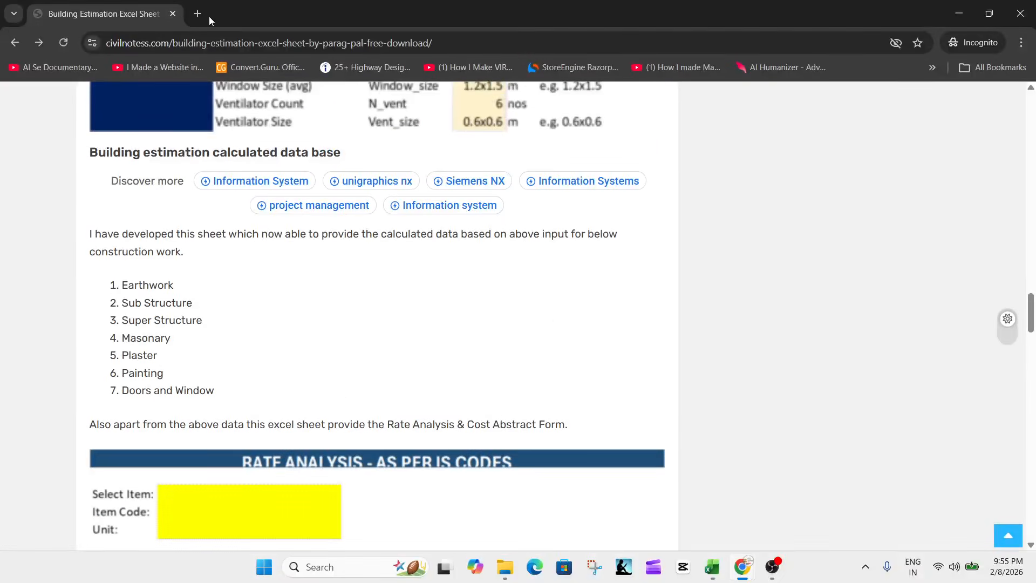
{"action": "left_click", "coordinate": [197, 14]}
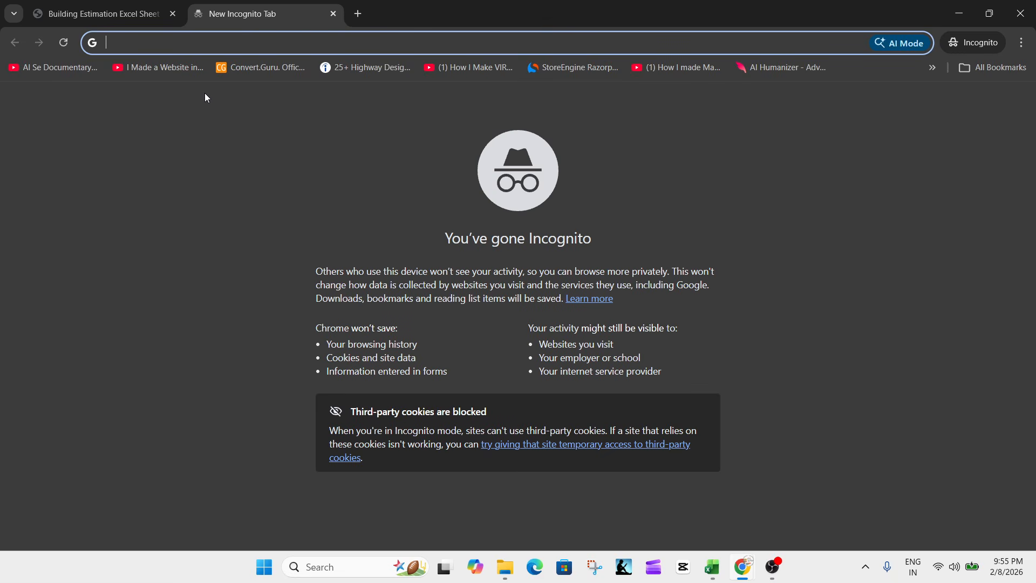
{"action": "type", "text": "youtube.com"}
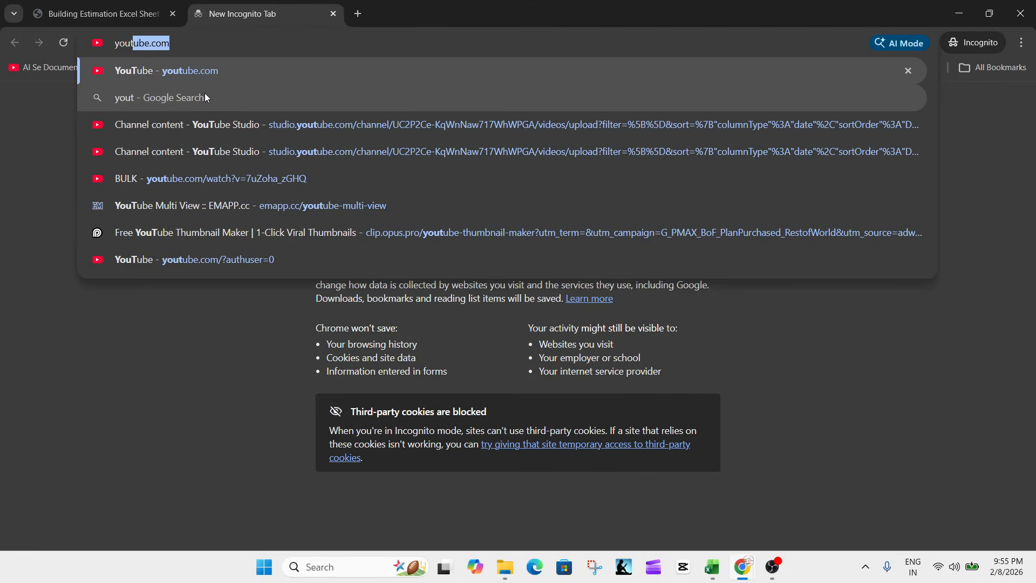
{"action": "left_click_drag", "start_coordinate": [214, 39], "coordinate": [92, 68]}
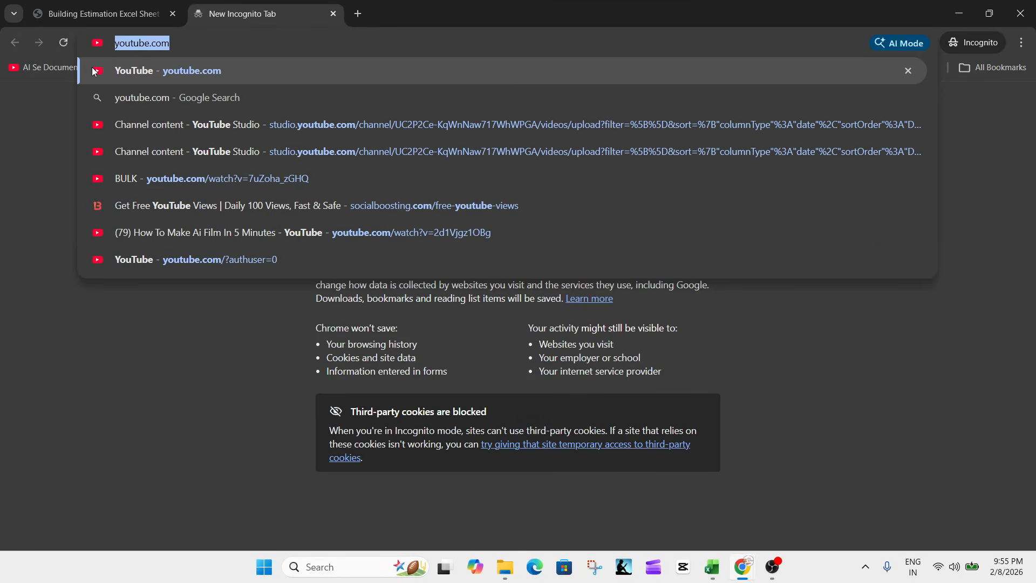
{"action": "type", "text": "parag al"}
{"action": "key", "text": "Return"}
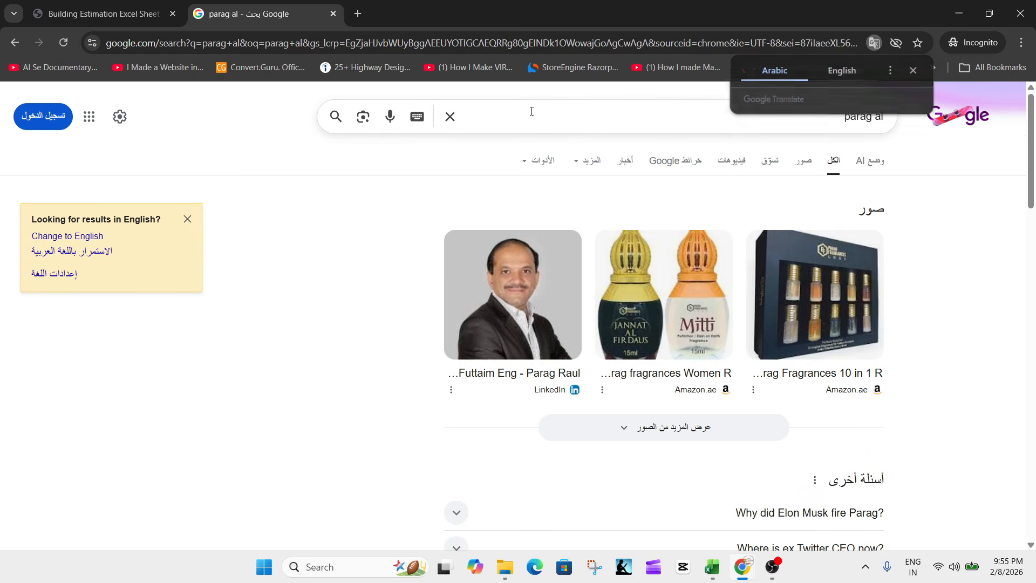
{"action": "left_click_drag", "start_coordinate": [530, 109], "coordinate": [954, 135]}
{"action": "left_click", "coordinate": [81, 236]}
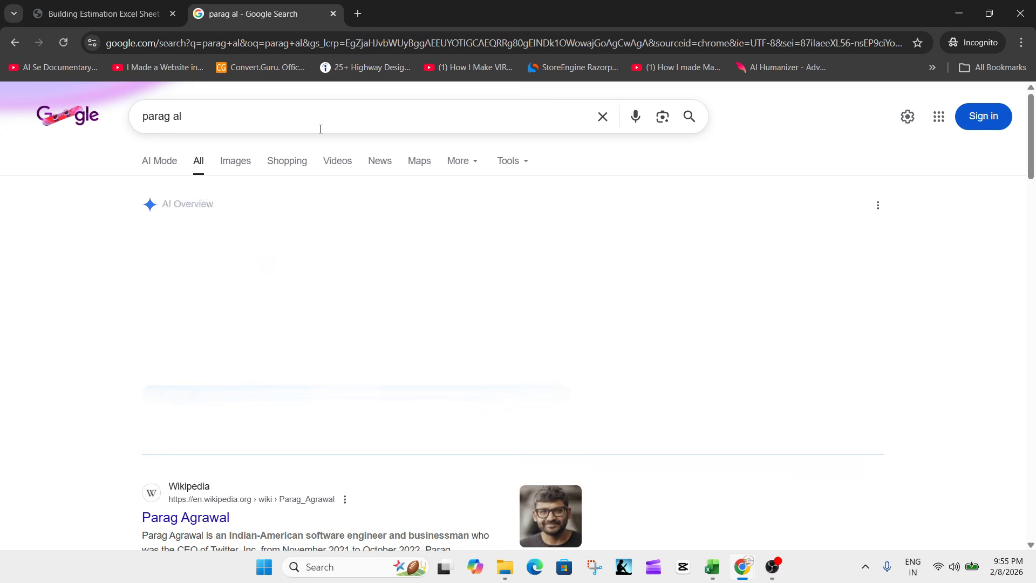
Correct the surname in the search and open the video list of the author's YouTube channel from the results.
{"action": "key", "text": "BackSpace"}
{"action": "key", "text": "BackSpace"}
{"action": "type", "text": "pal"}
{"action": "key", "text": "Return"}
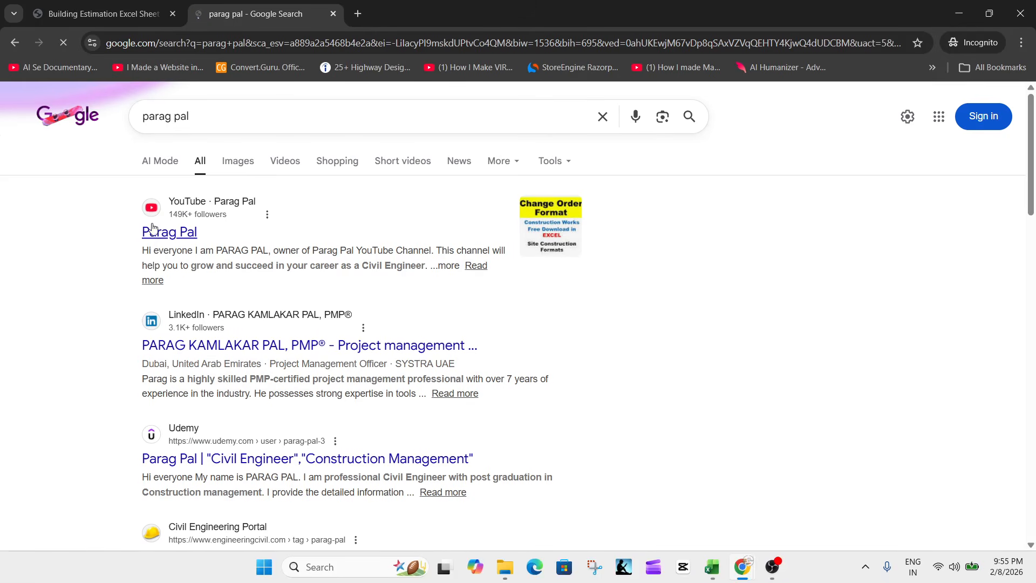
{"action": "left_click", "coordinate": [161, 232]}
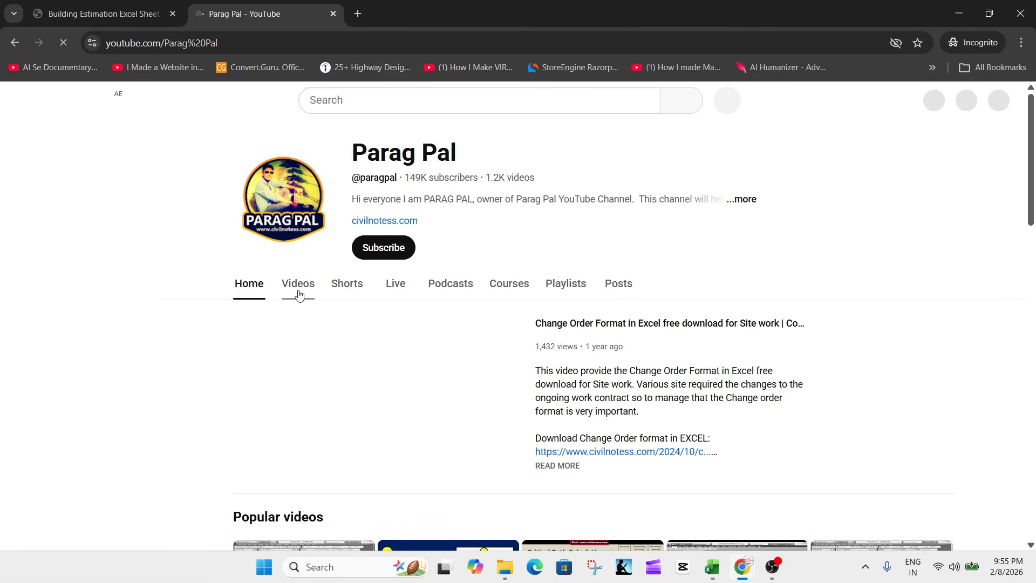
{"action": "left_click", "coordinate": [297, 286]}
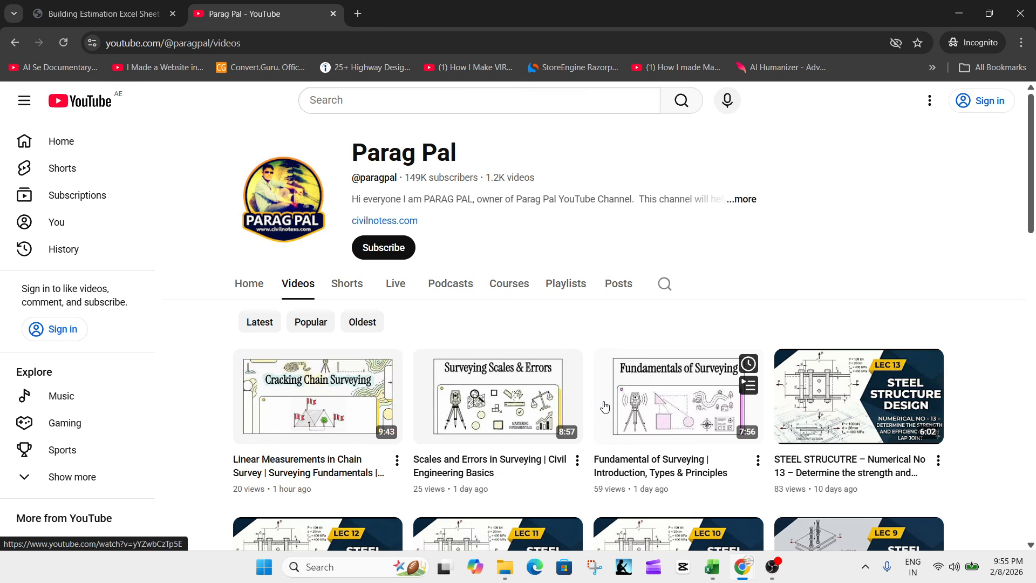
Look through the channel's uploaded videos and return to the beginning of the Building Estimation Excel Sheet article.
{"action": "scroll", "coordinate": [483, 324], "scroll_direction": "down", "scroll_amount": 5}
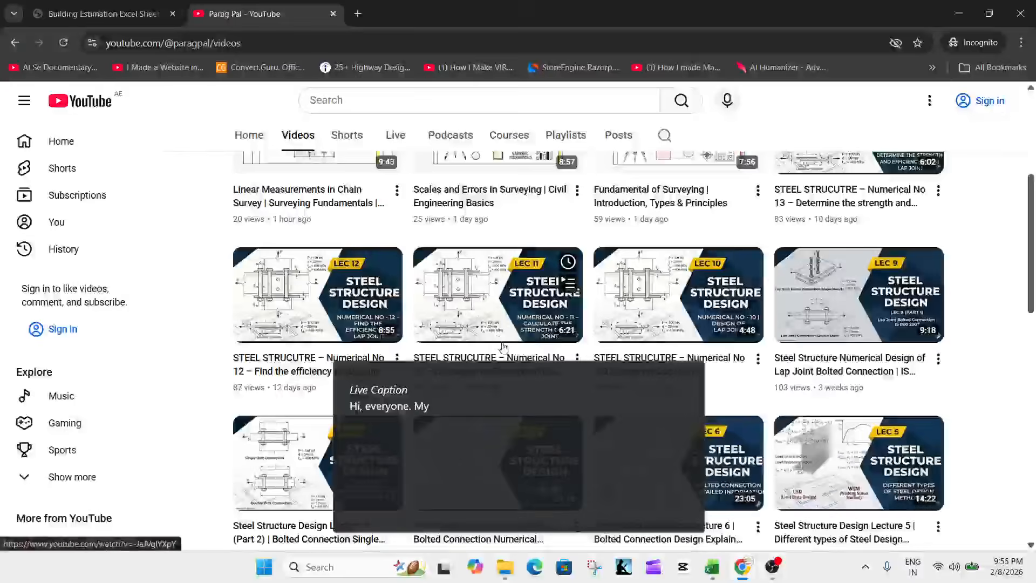
{"action": "scroll", "coordinate": [502, 347], "scroll_direction": "down", "scroll_amount": 1}
{"action": "scroll", "coordinate": [530, 433], "scroll_direction": "down", "scroll_amount": 4}
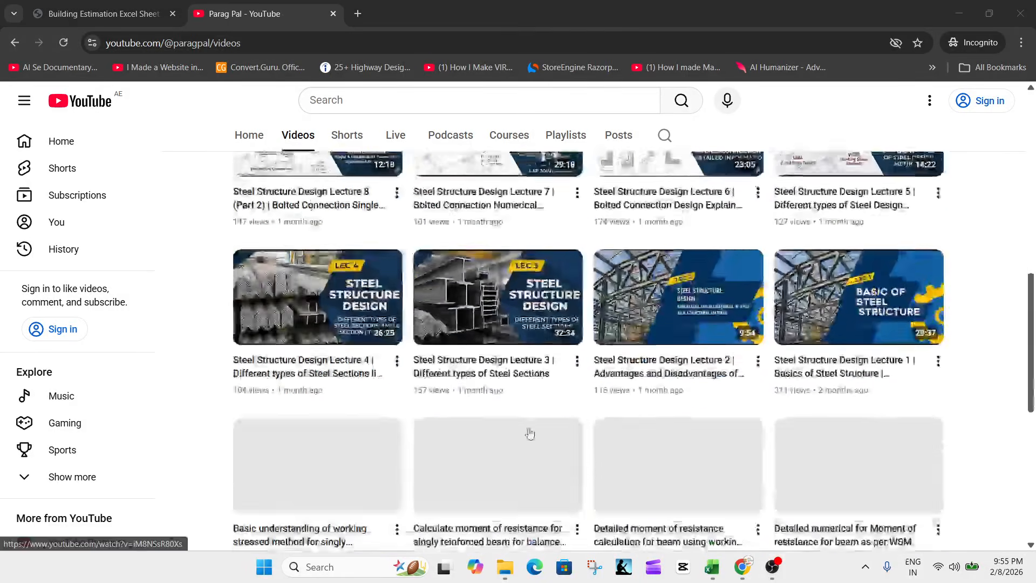
{"action": "scroll", "coordinate": [529, 434], "scroll_direction": "down", "scroll_amount": 5}
{"action": "scroll", "coordinate": [523, 415], "scroll_direction": "up", "scroll_amount": 16}
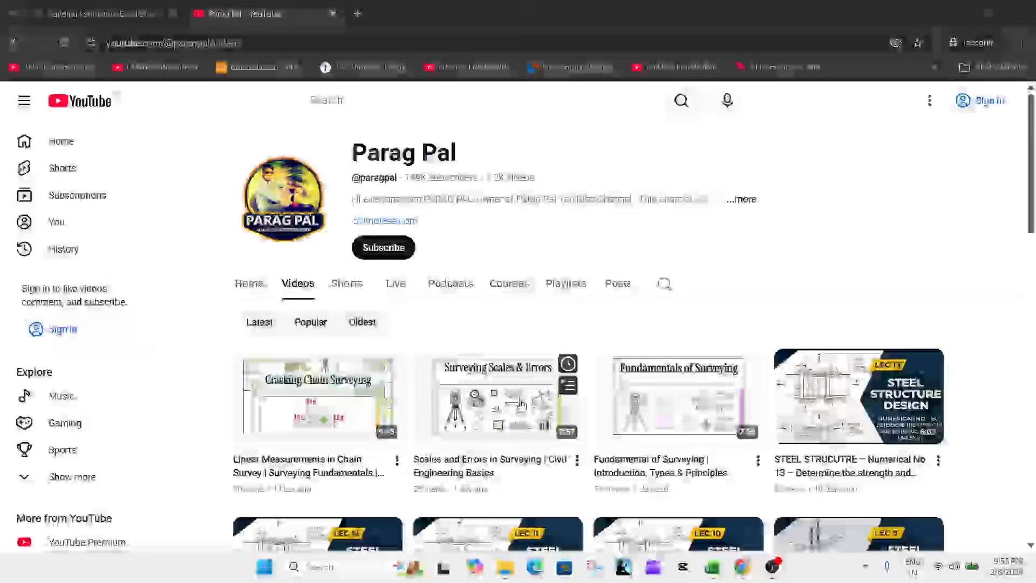
{"action": "left_click", "coordinate": [80, 13]}
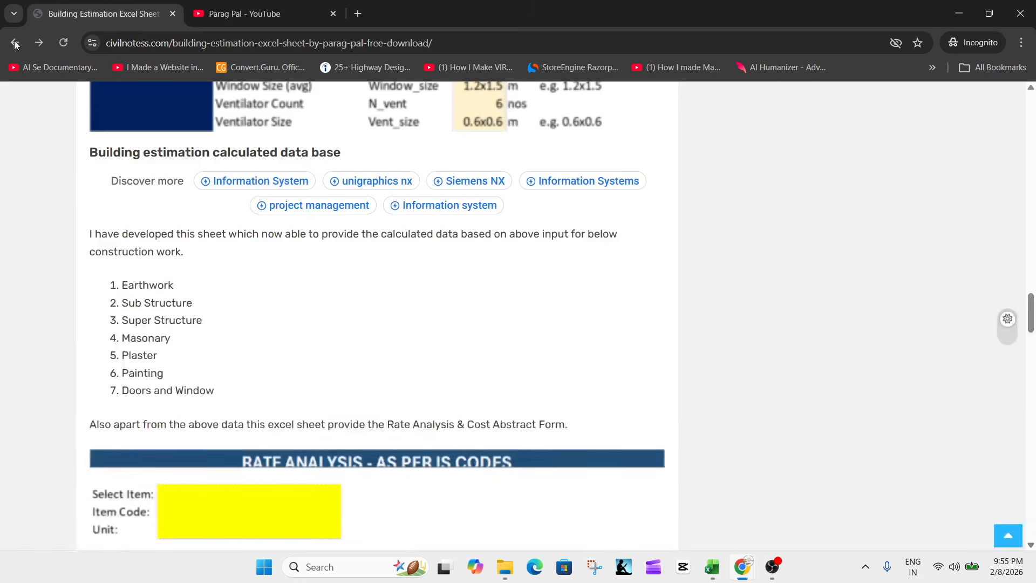
{"action": "scroll", "coordinate": [325, 366], "scroll_direction": "up", "scroll_amount": 20}
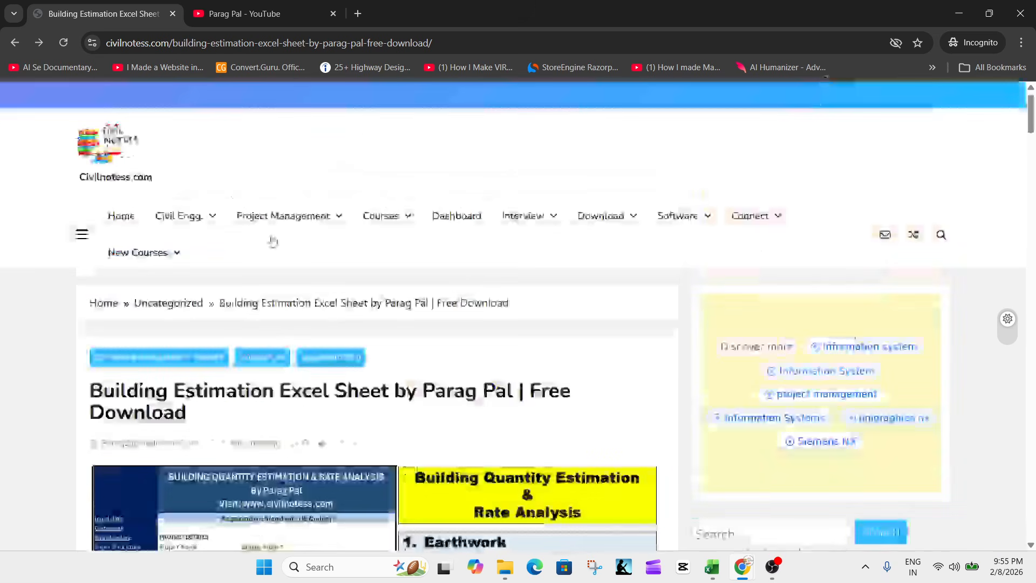